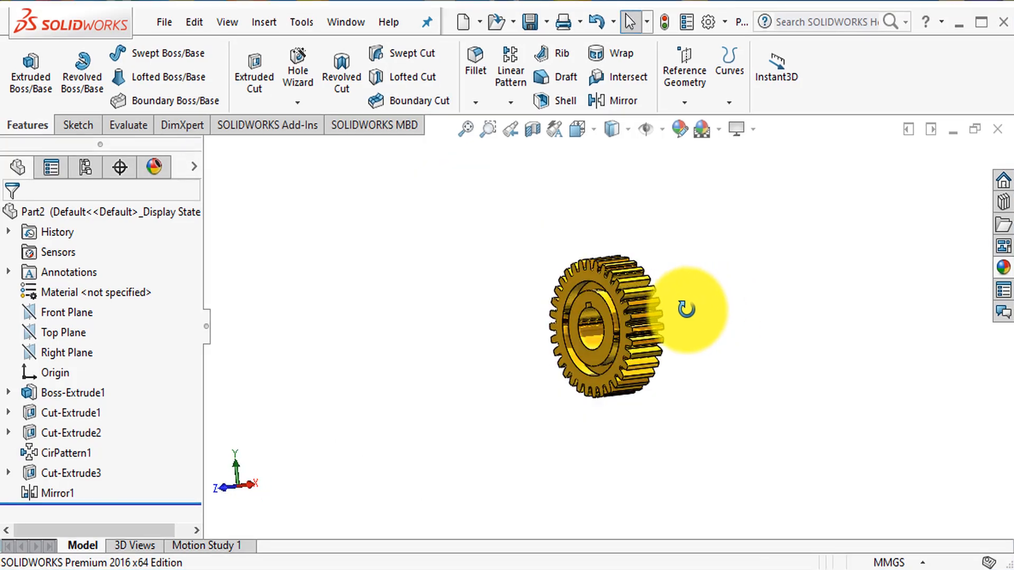
middle_click_drag(685, 306, 641, 329)
scroll(641, 330, "down", 8)
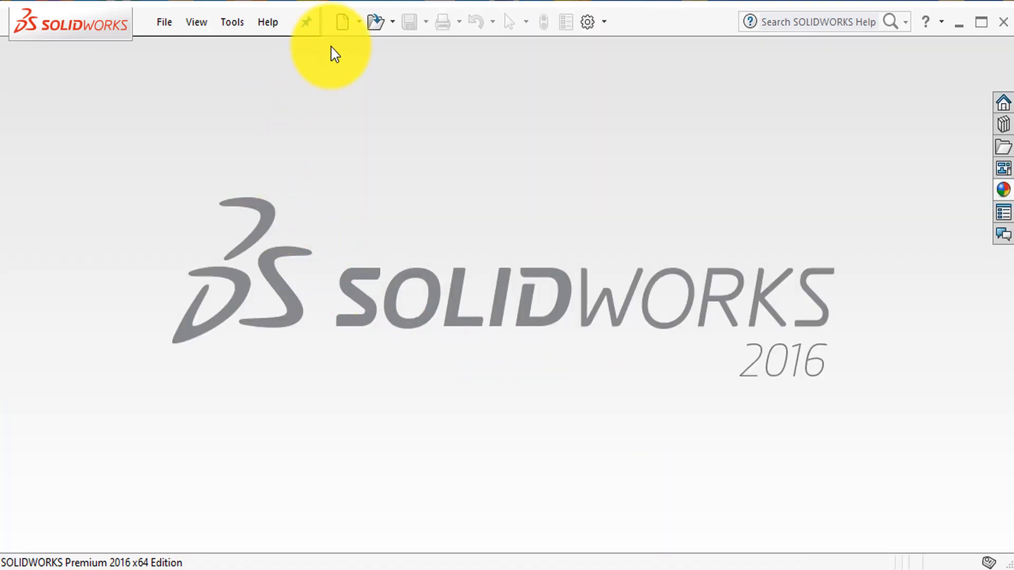
- Create a new part document and set its units to MMGS (millimeter, gram, second)
left_click(368, 48)
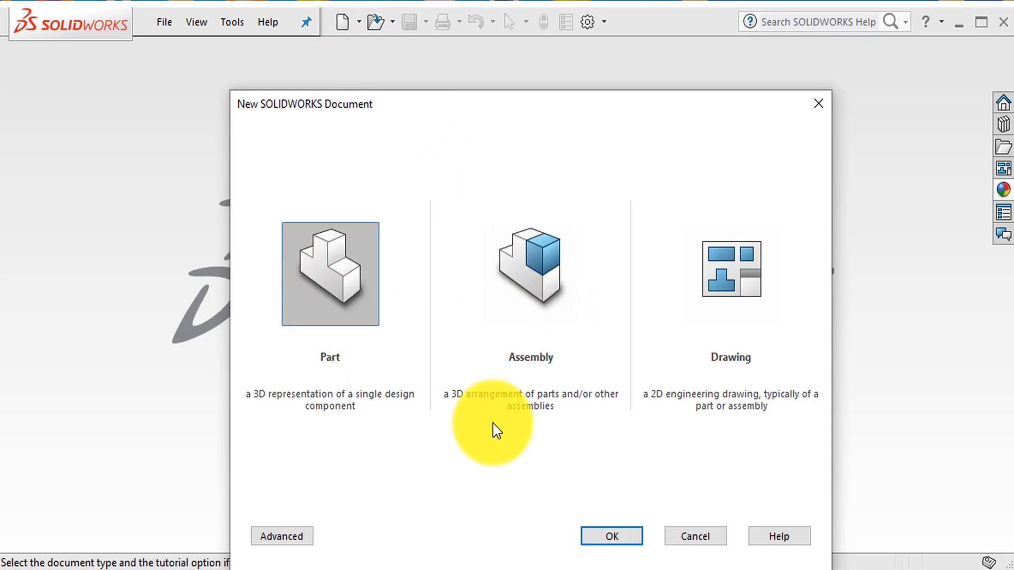
left_click(620, 537)
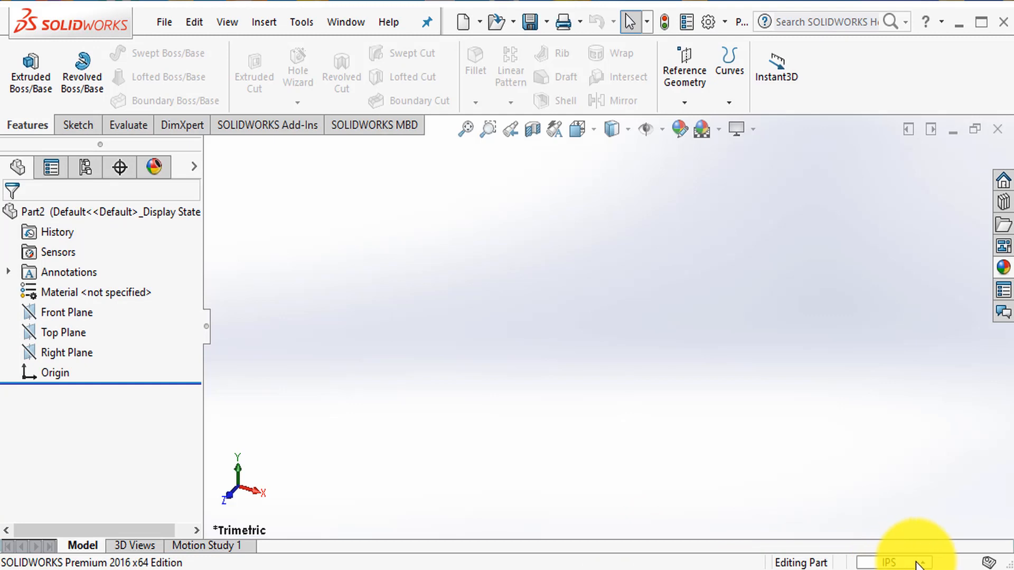
left_click(919, 563)
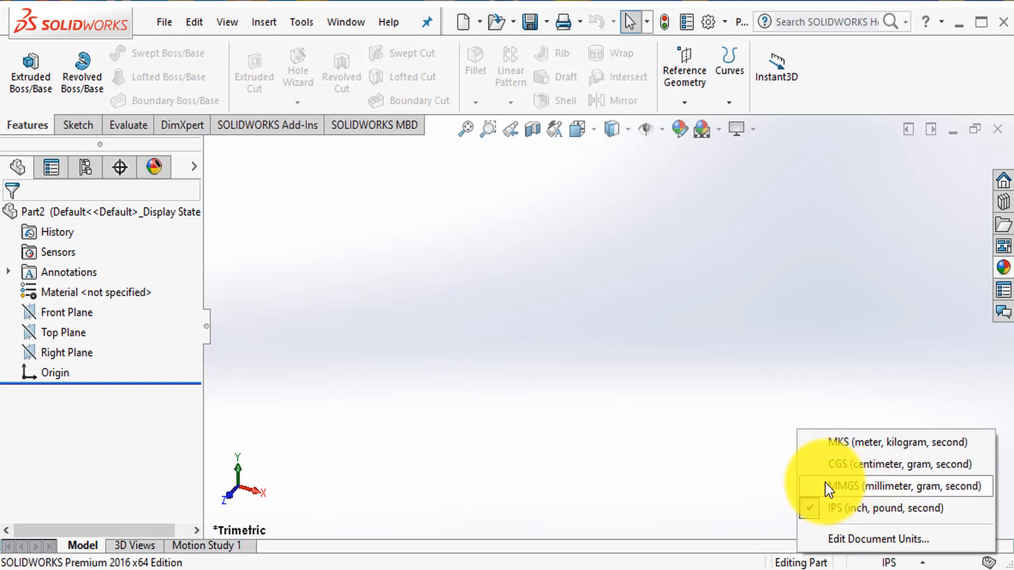
left_click(863, 488)
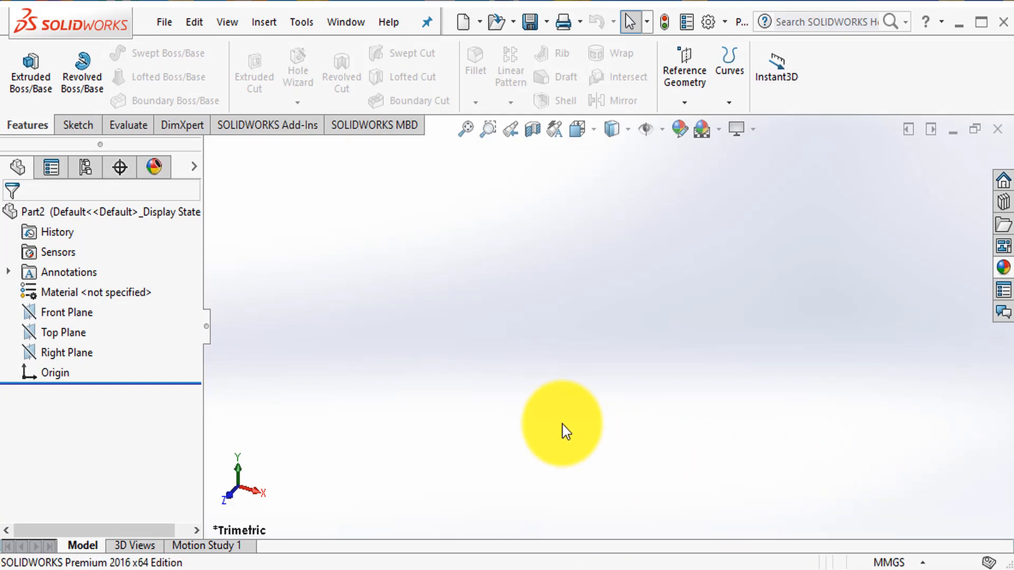
- Apply a plain white scene as the background of the part view
left_click(702, 132)
left_click(738, 172)
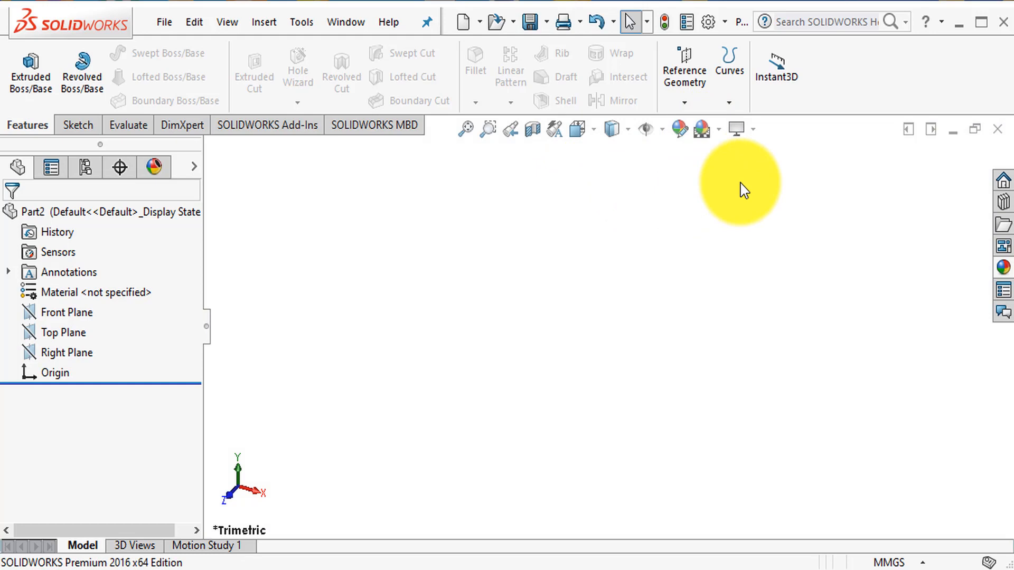
- Raise the document's shaded and wireframe image quality close to the high end, with a shaded deviation of about 0.157 mm
left_click(709, 17)
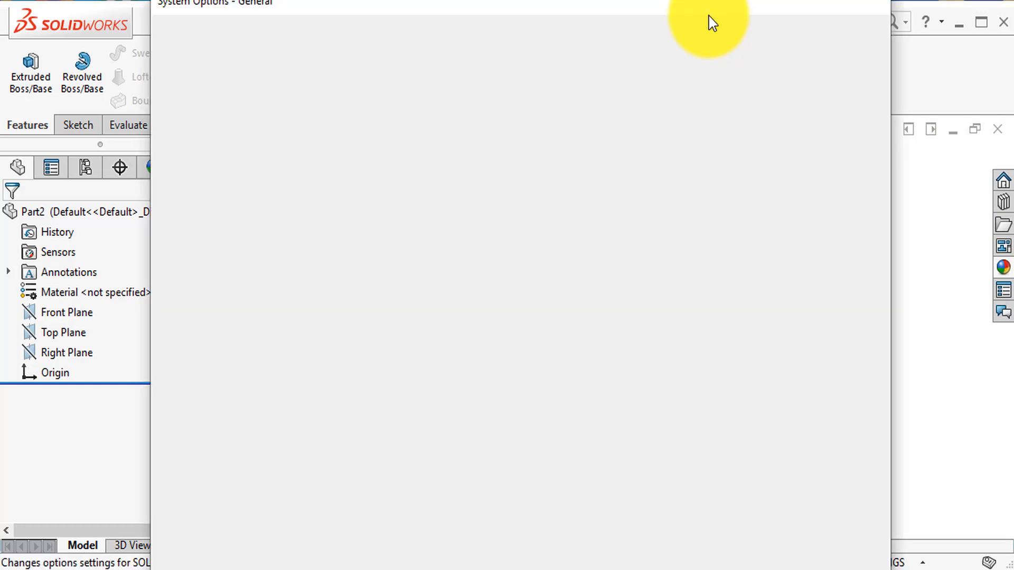
left_click(272, 34)
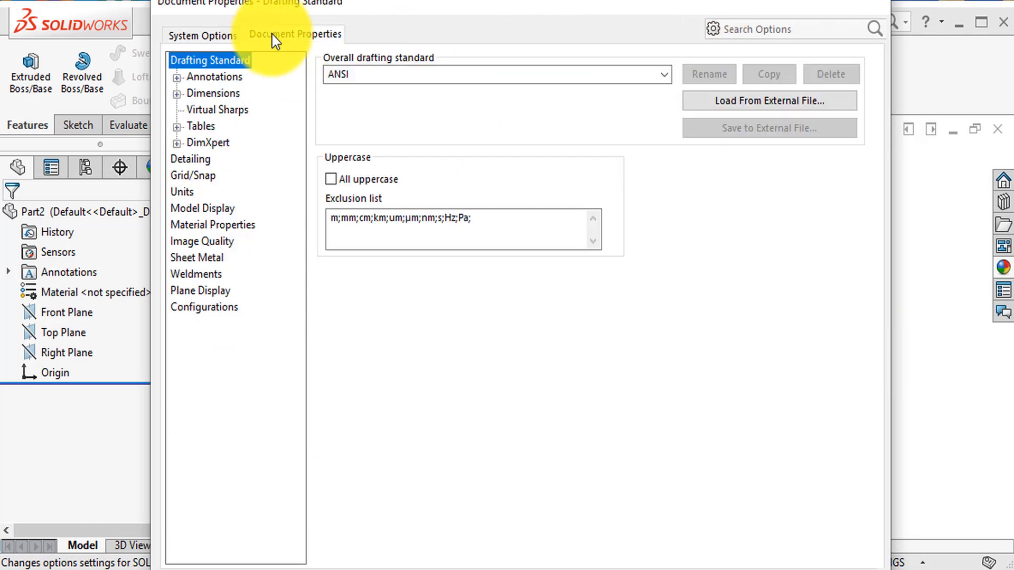
left_click(203, 241)
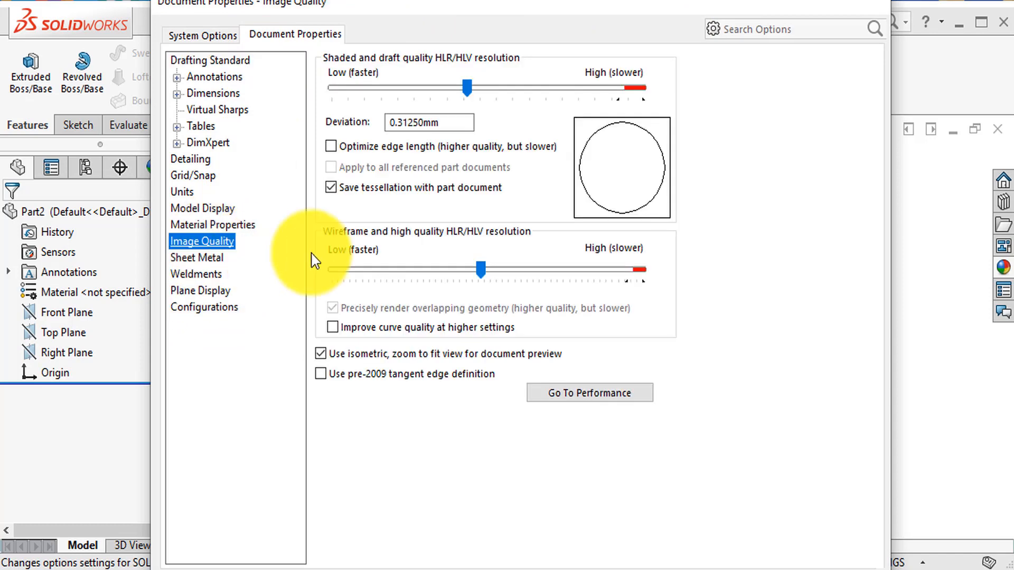
left_click_drag(466, 88, 570, 105)
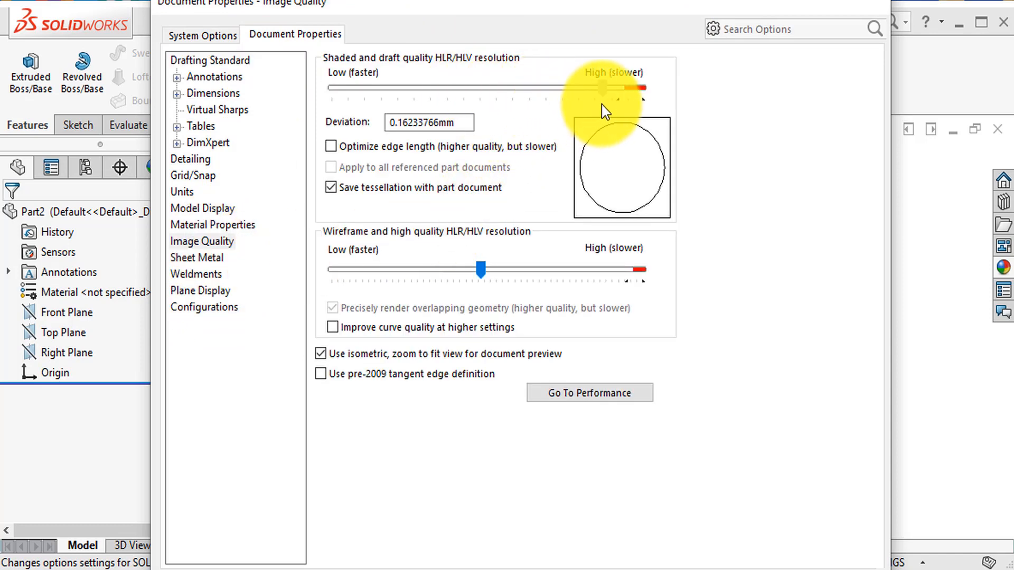
left_click_drag(481, 278, 525, 269)
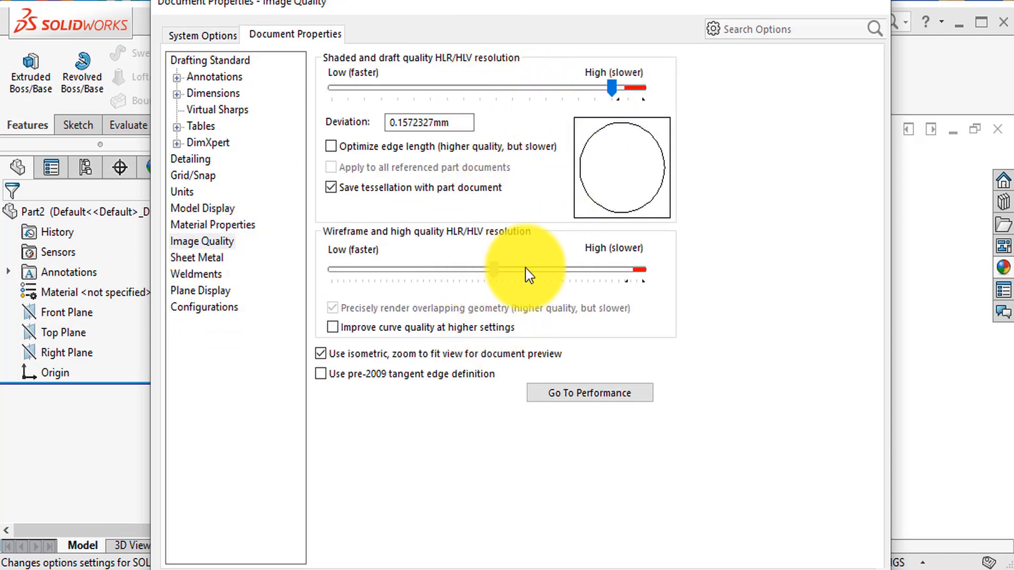
left_click_drag(625, 270, 622, 270)
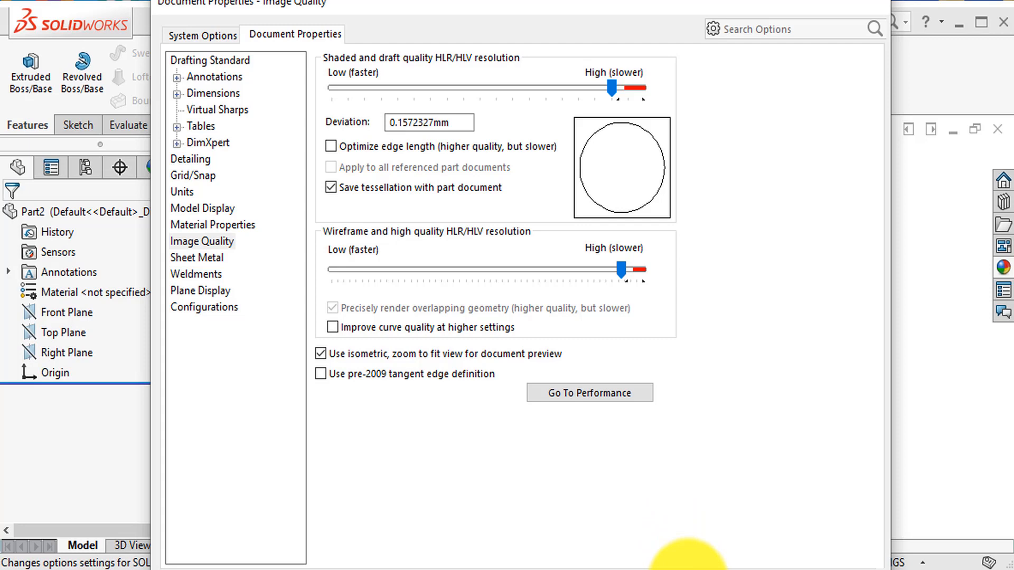
left_click(686, 552)
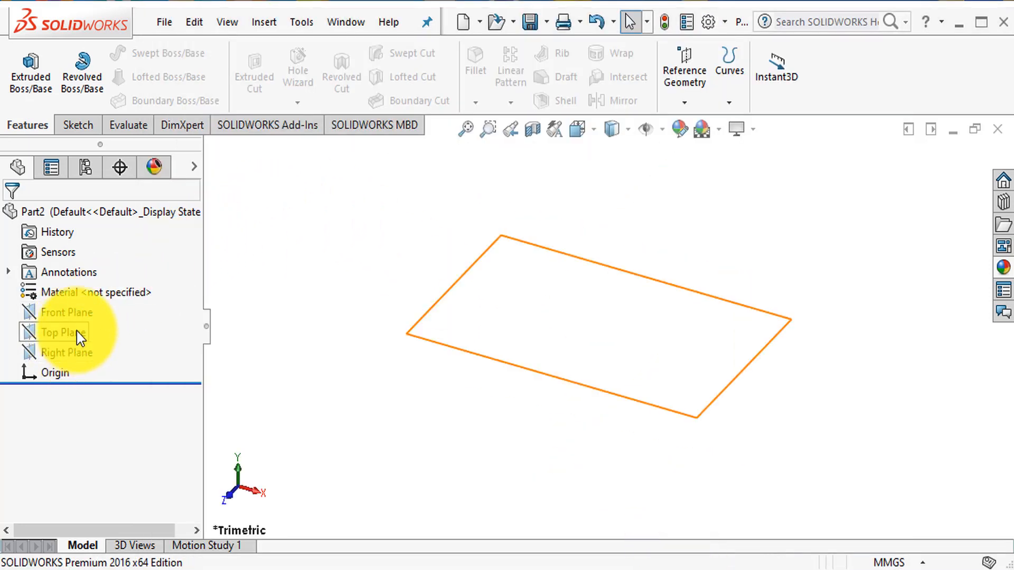
- Start a sketch on the Front Plane and draw a circle about 121 mm in diameter centred on the origin
left_click(71, 315)
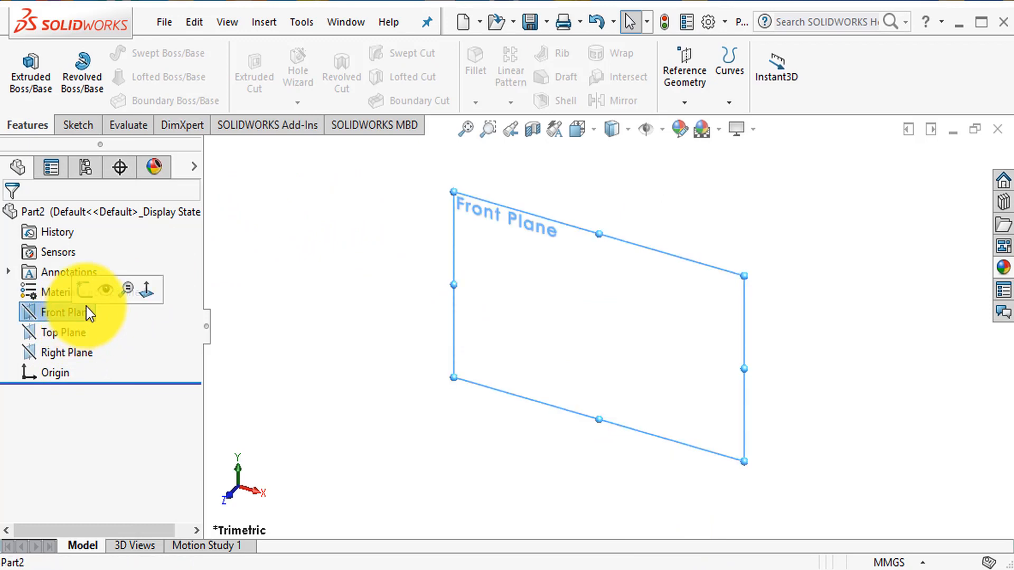
left_click(92, 290)
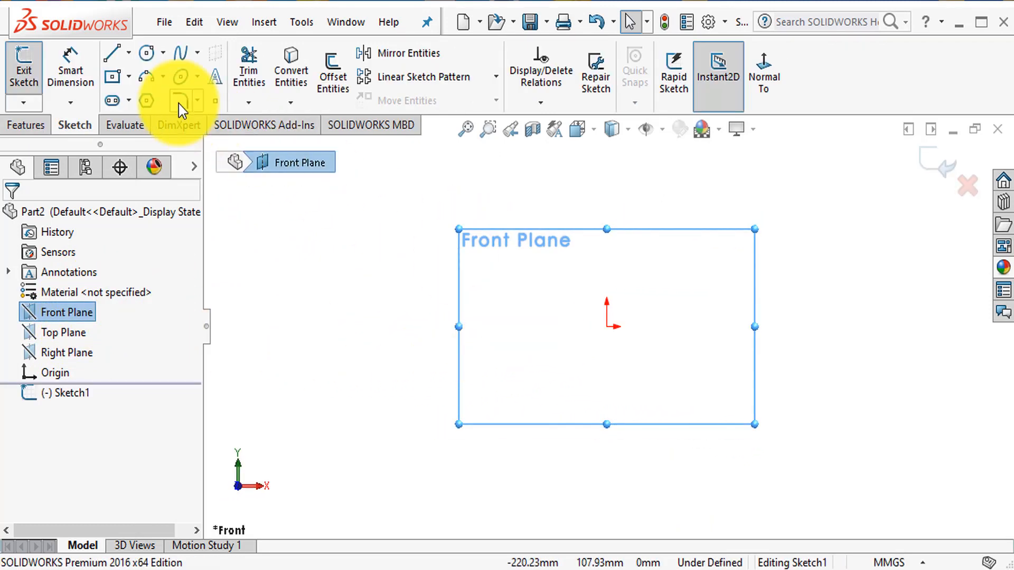
left_click(151, 56)
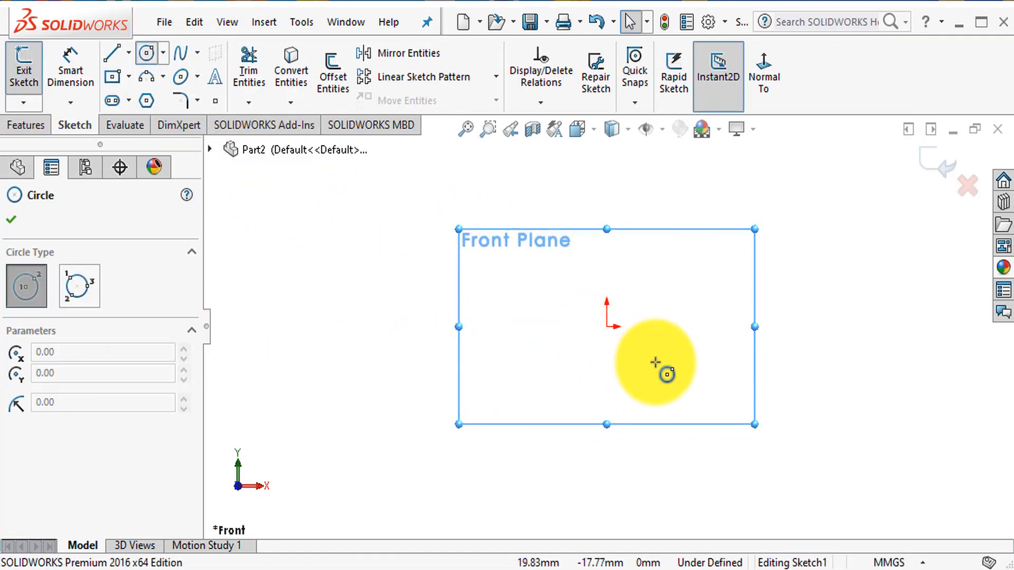
left_click(607, 326)
left_click(686, 273)
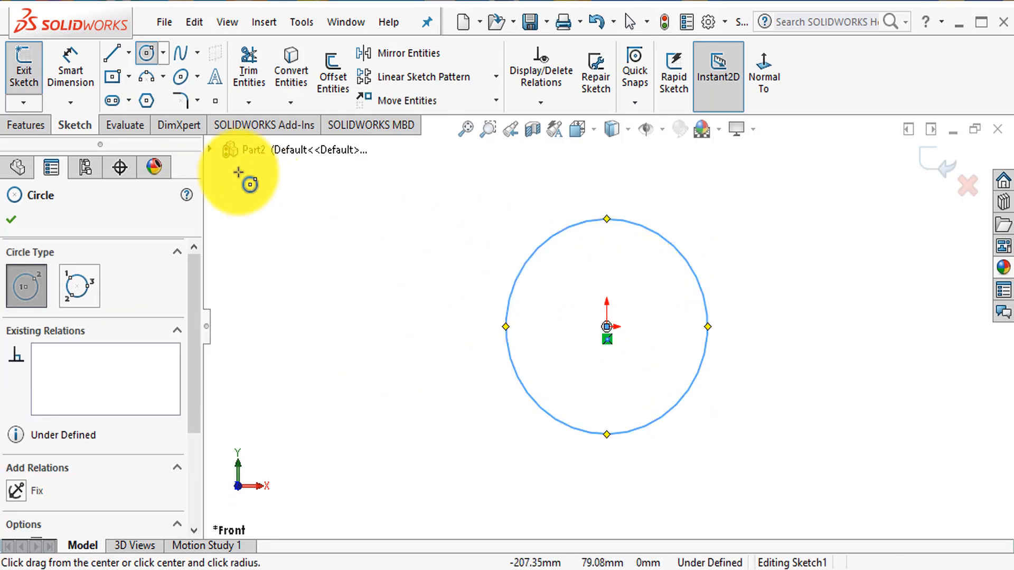
- Dimension the circle's diameter as 32 mm
left_click(71, 66)
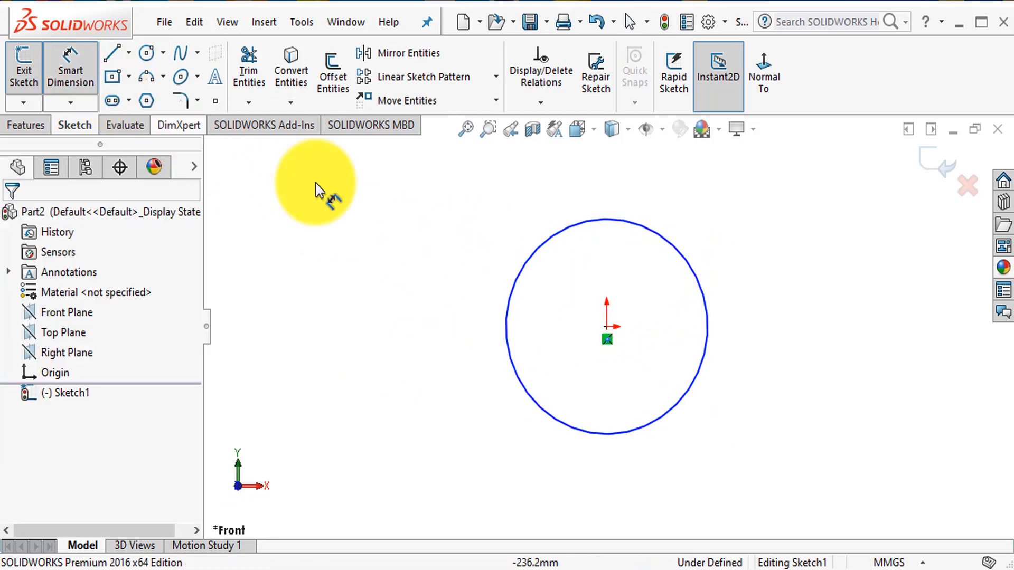
left_click(704, 297)
left_click(784, 318)
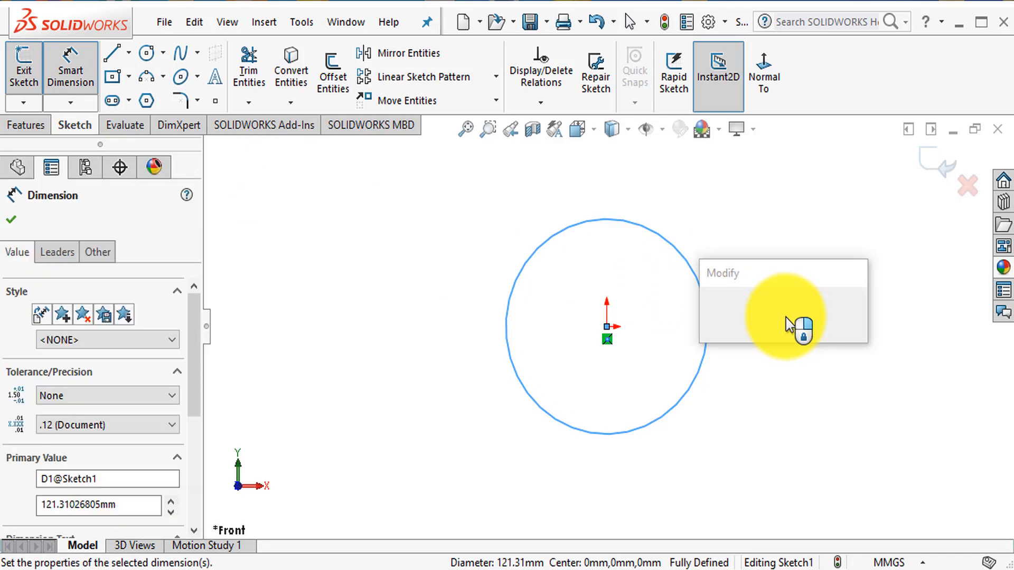
type("32")
key("Return")
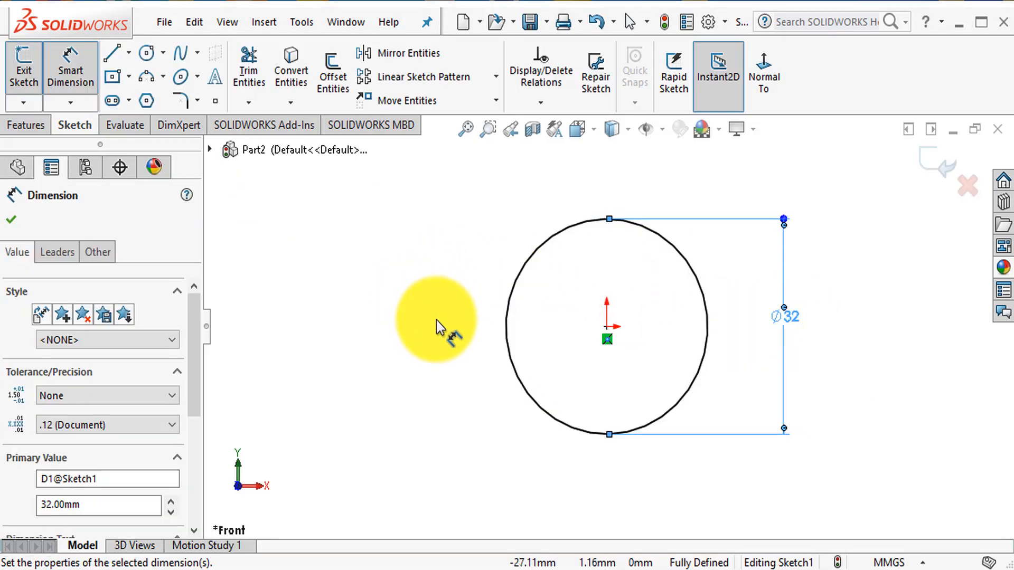
- Extrude the 32 mm circle as a boss with the Mid Plane end condition and a depth of 10 mm
left_click(27, 124)
left_click(35, 85)
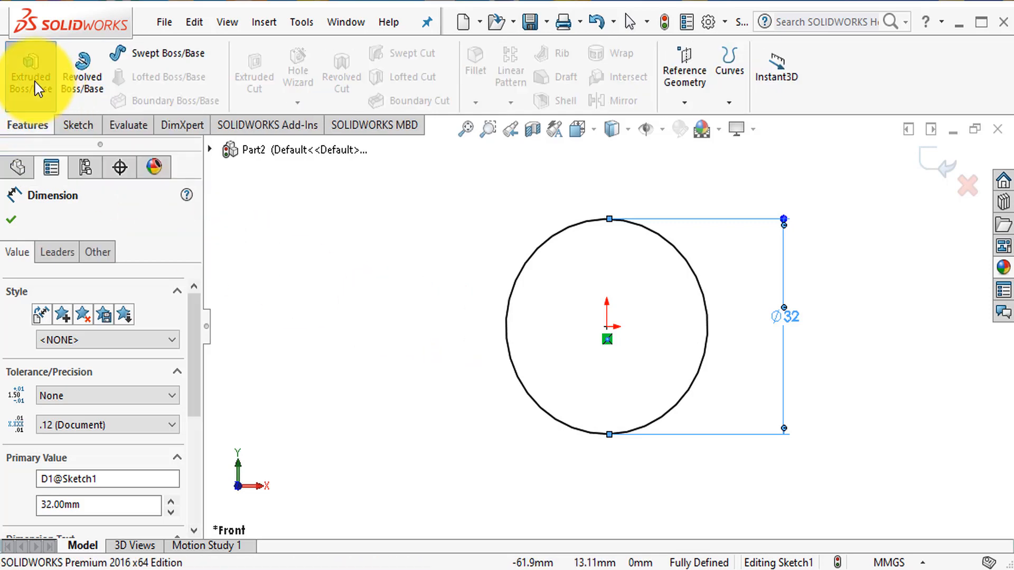
middle_click_drag(380, 284, 430, 274)
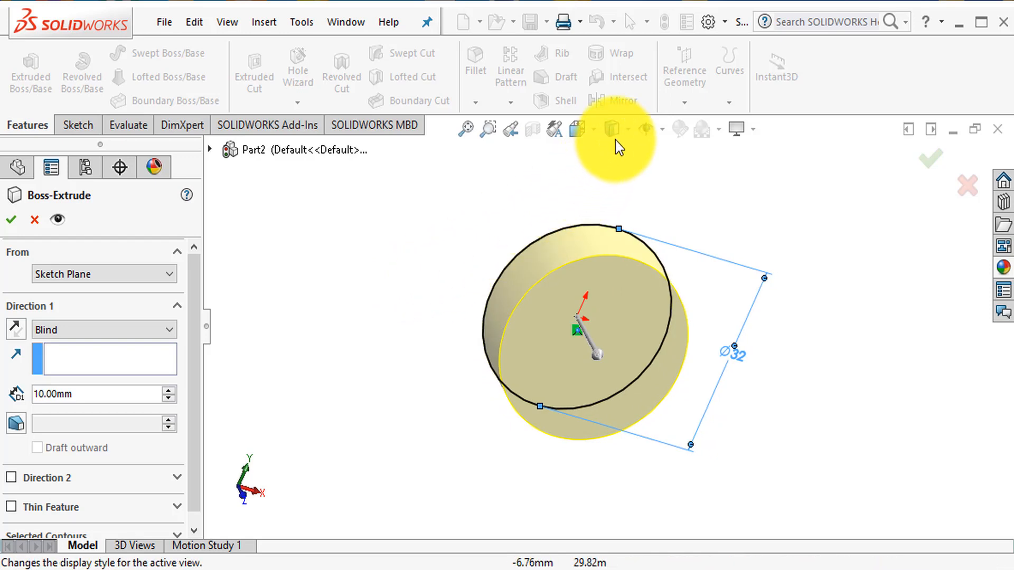
left_click(578, 130)
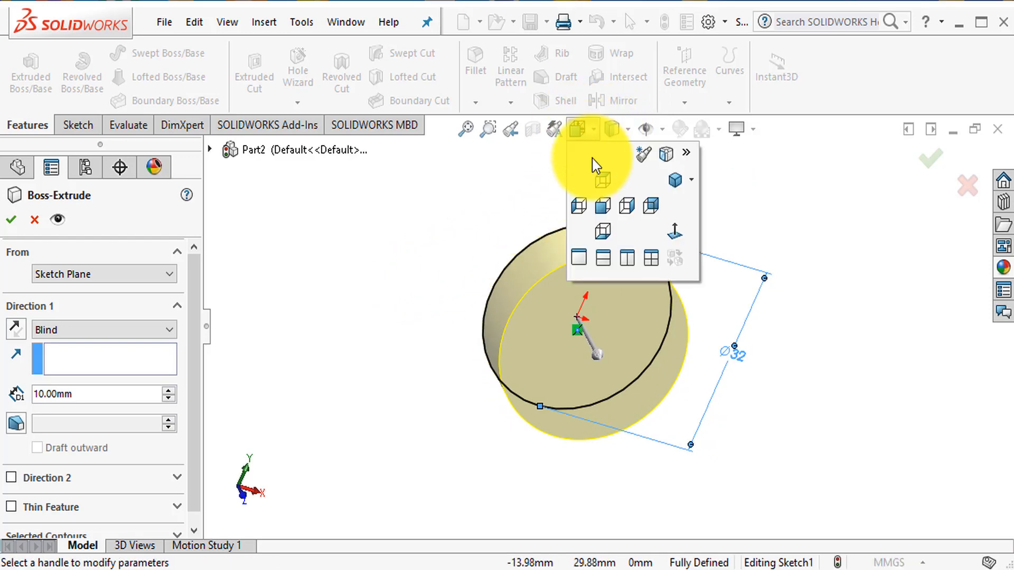
left_click(679, 184)
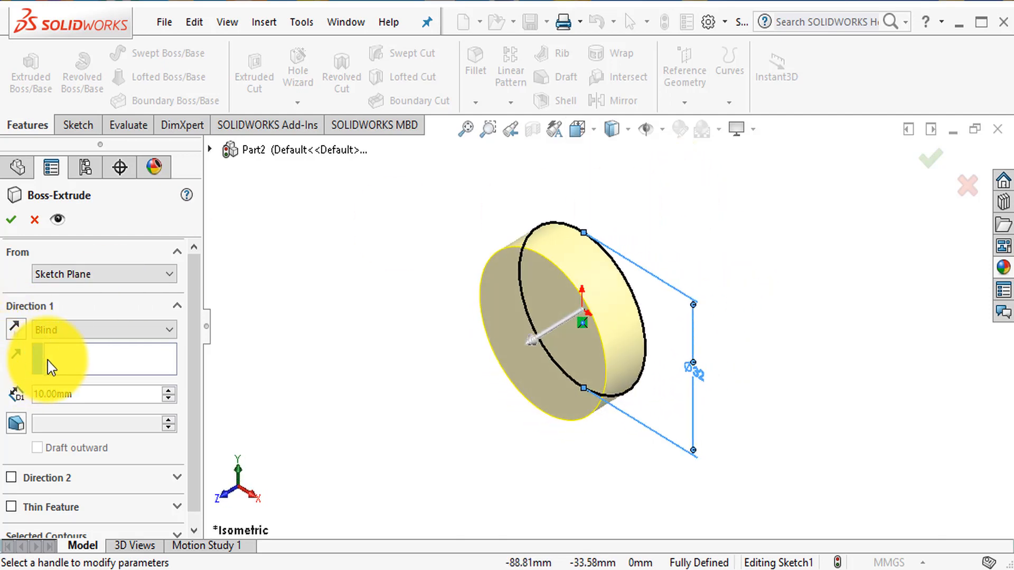
left_click(78, 330)
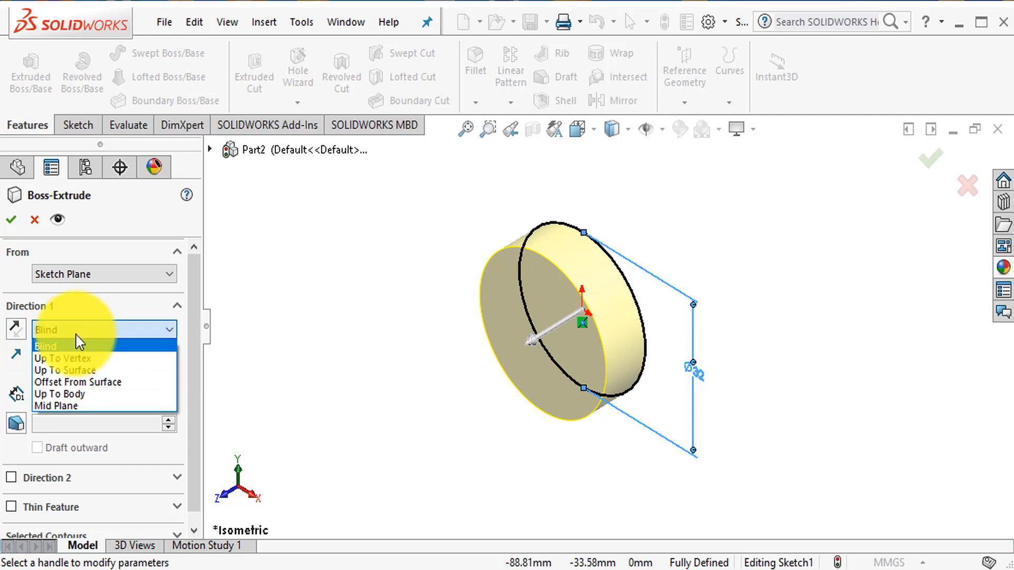
left_click(64, 405)
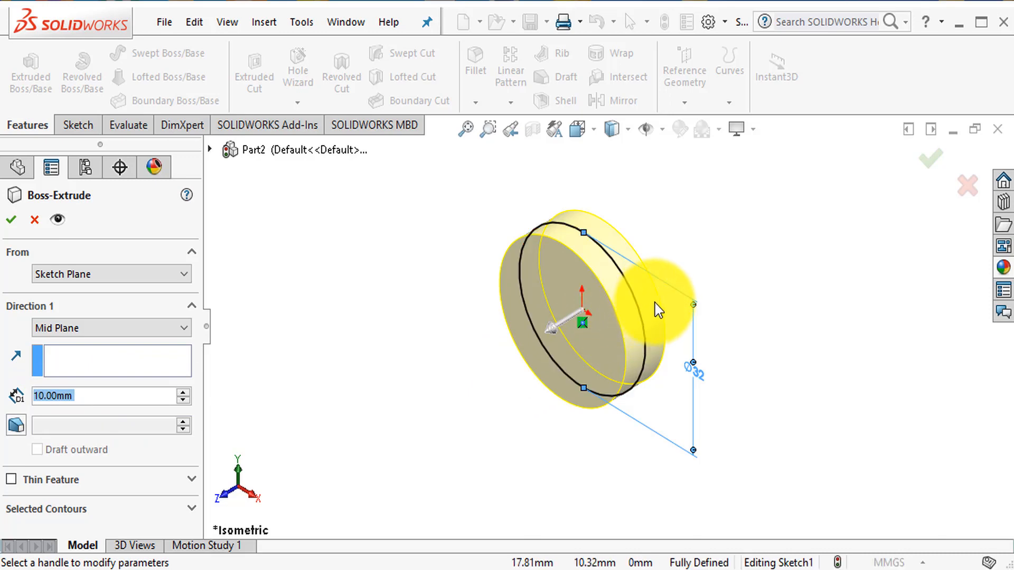
left_click(15, 224)
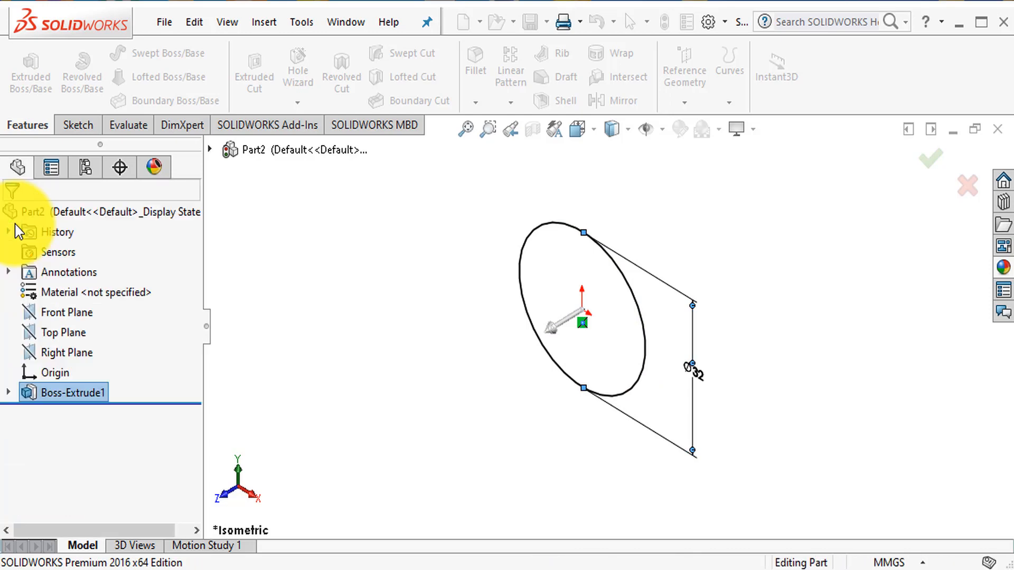
- Start a sketch on the disc's front face and draw a circle about 10.85 mm in diameter centred on the origin
middle_click_drag(472, 411, 592, 329)
left_click(590, 329)
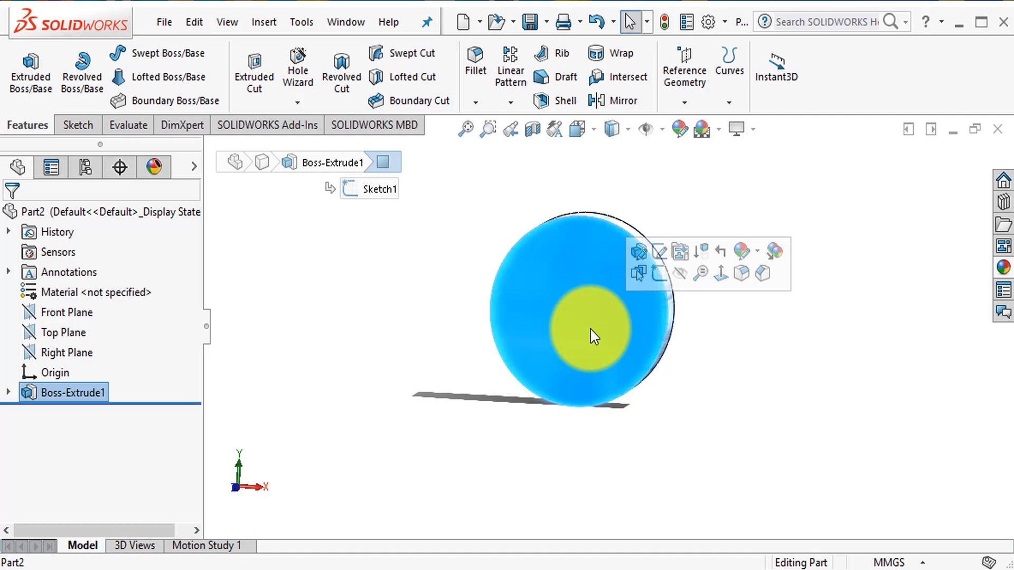
left_click(660, 273)
left_click(759, 89)
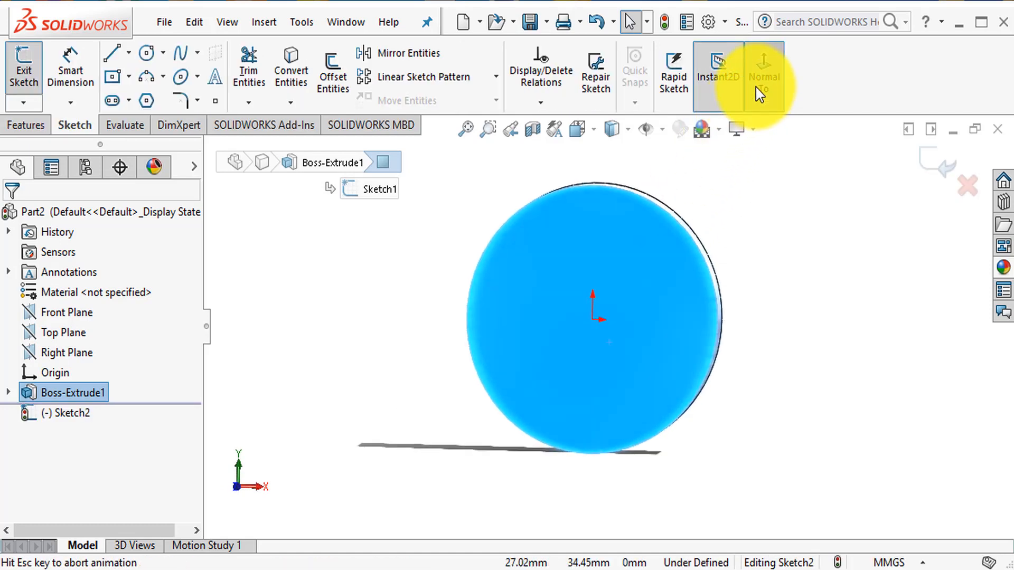
left_click(146, 52)
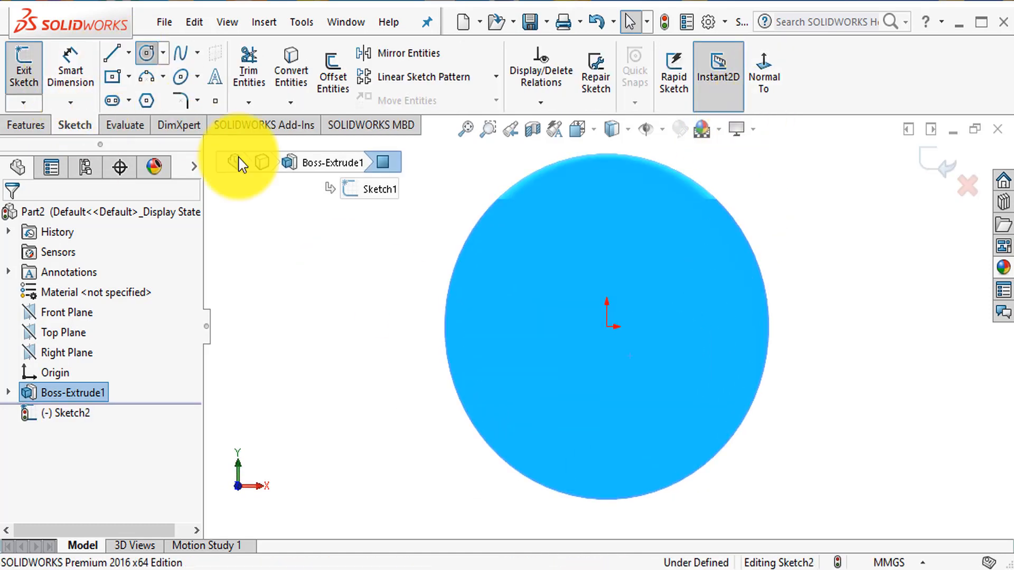
left_click(606, 325)
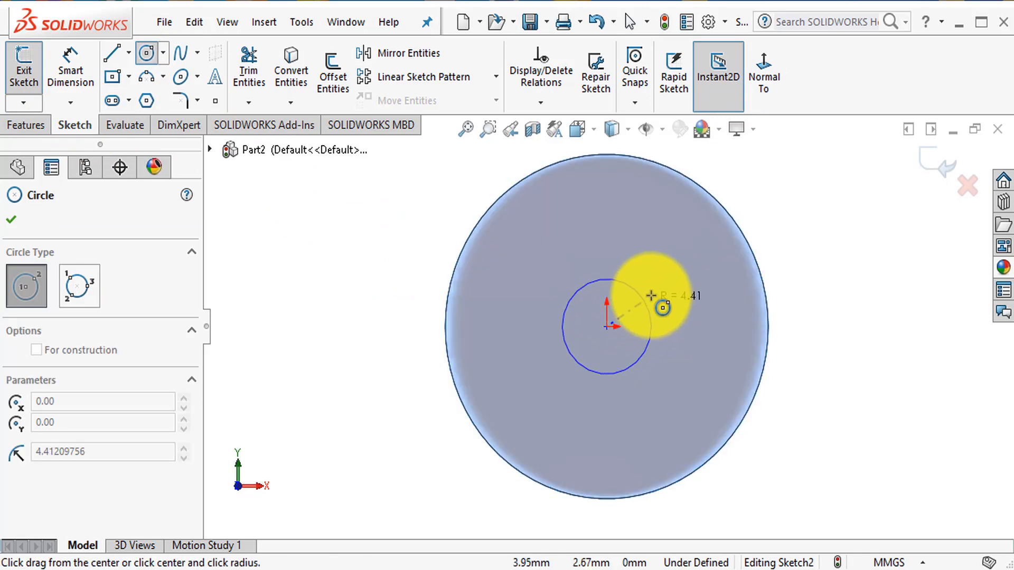
left_click(649, 291)
- Dimension the inner circle's diameter as 10 mm
left_click(68, 91)
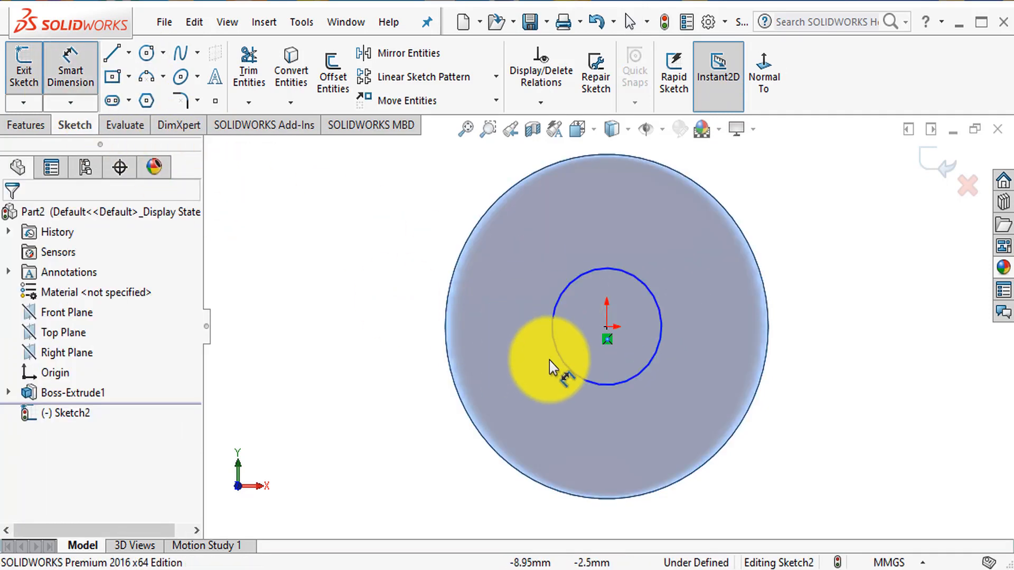
left_click(557, 356)
left_click(686, 336)
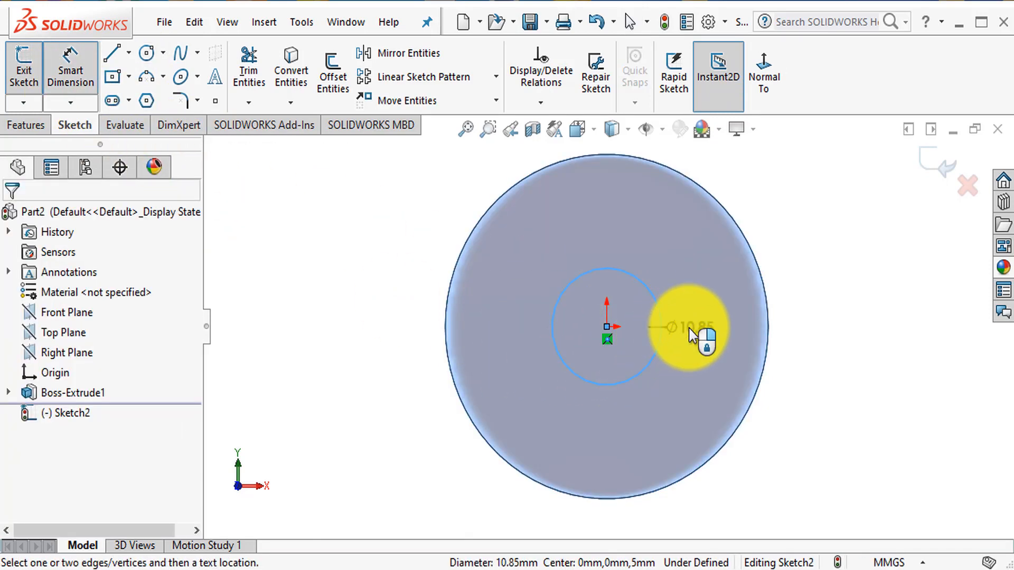
type("10")
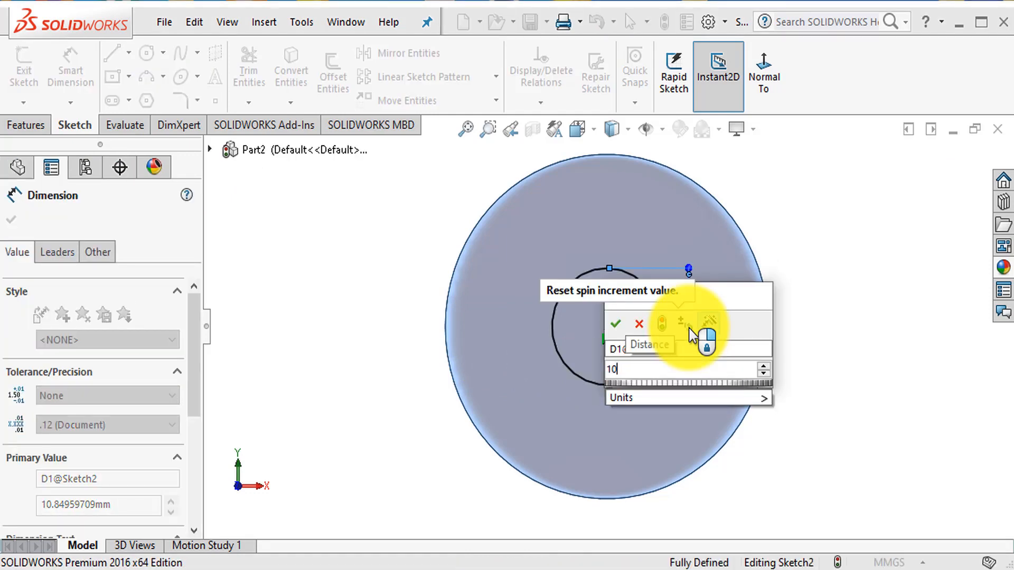
key("Return")
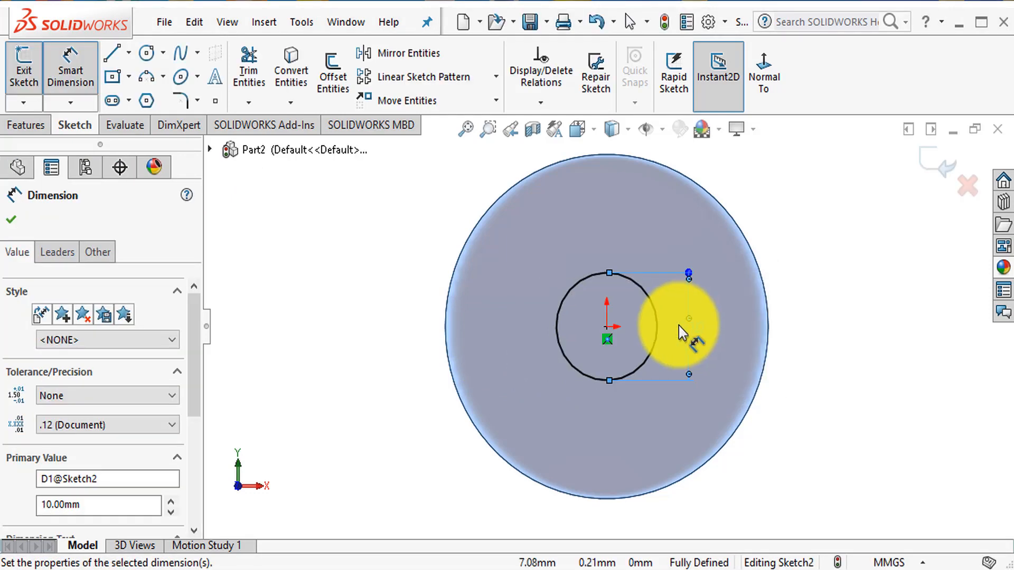
- Draw a vertical centerline from the origin upward, ending just inside the disc's upper edge
left_click(128, 54)
left_click(138, 91)
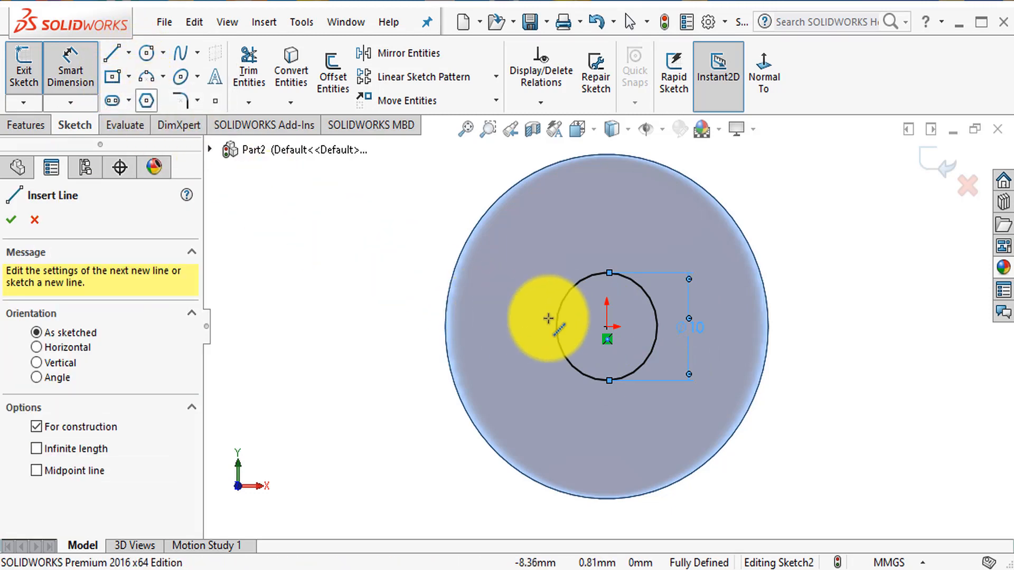
left_click(606, 327)
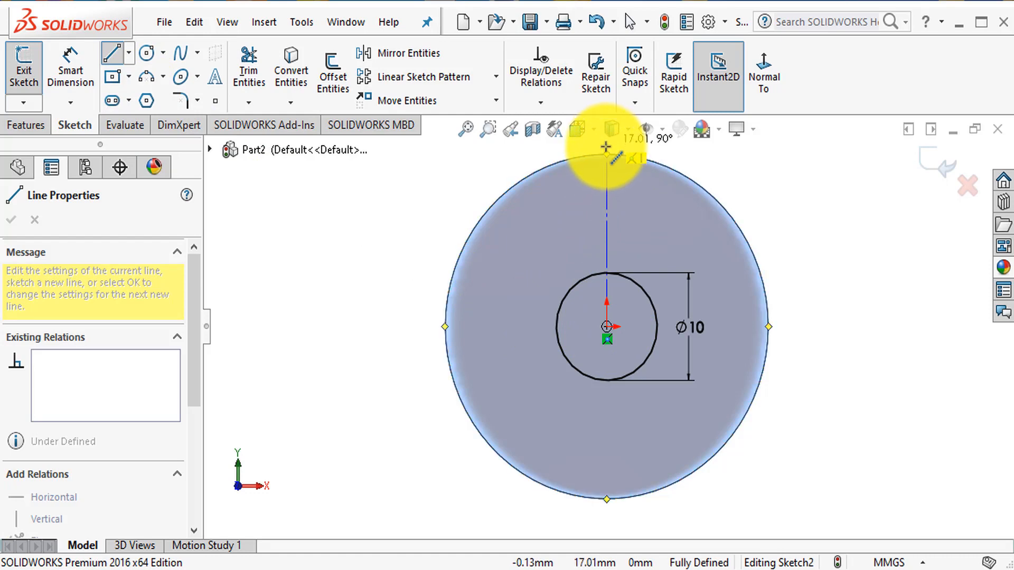
left_click(607, 192)
key("Escape")
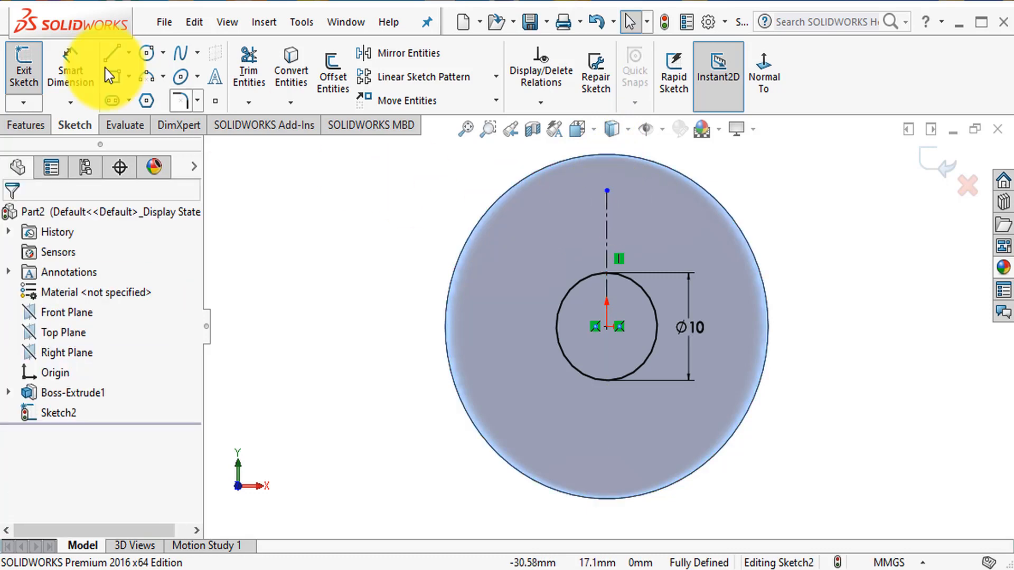
- Draw a center rectangle about 4.8 by 4.2 mm, centred where the 10 mm circle meets the vertical centerline
left_click(129, 77)
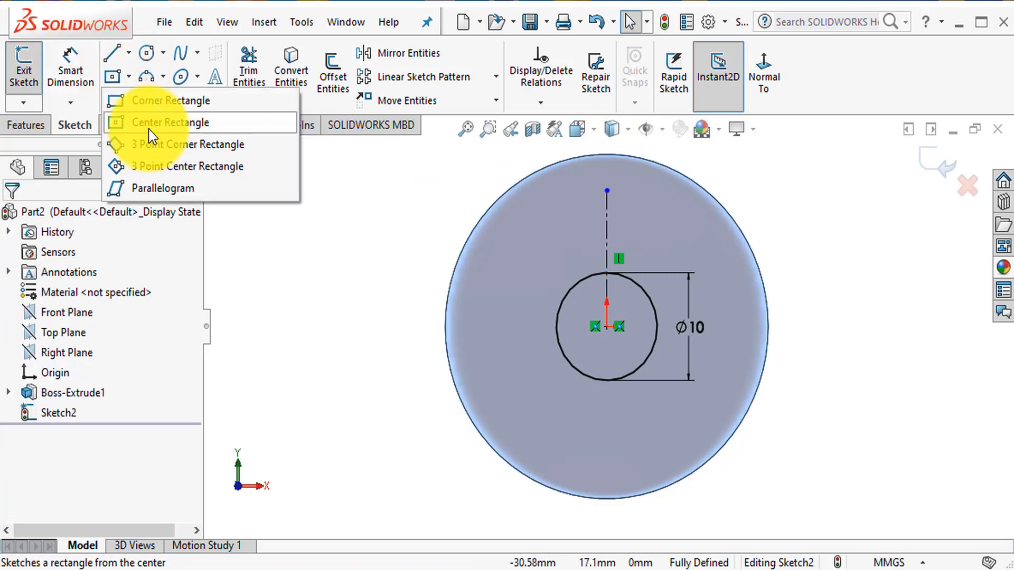
left_click(145, 127)
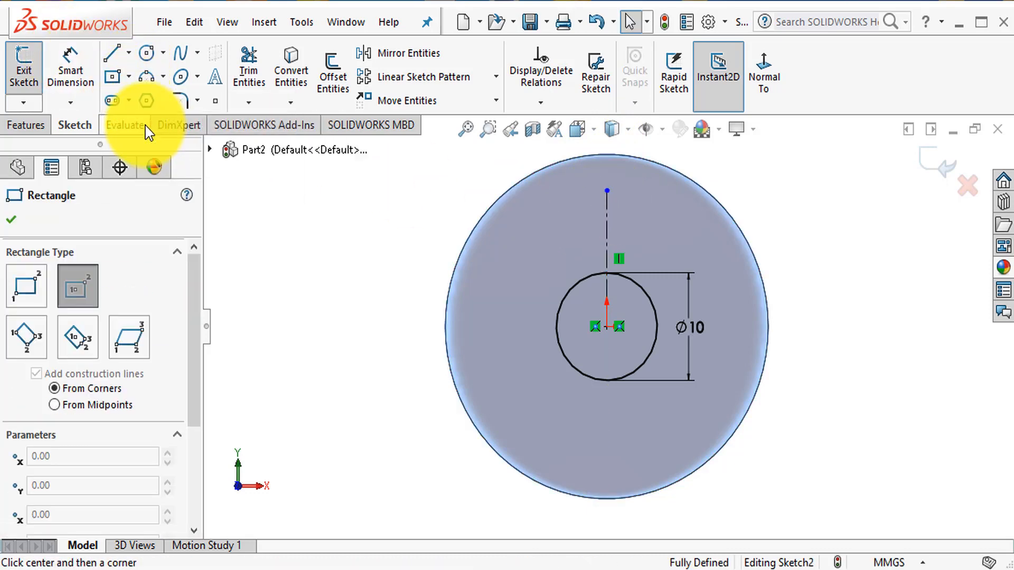
left_click(608, 272)
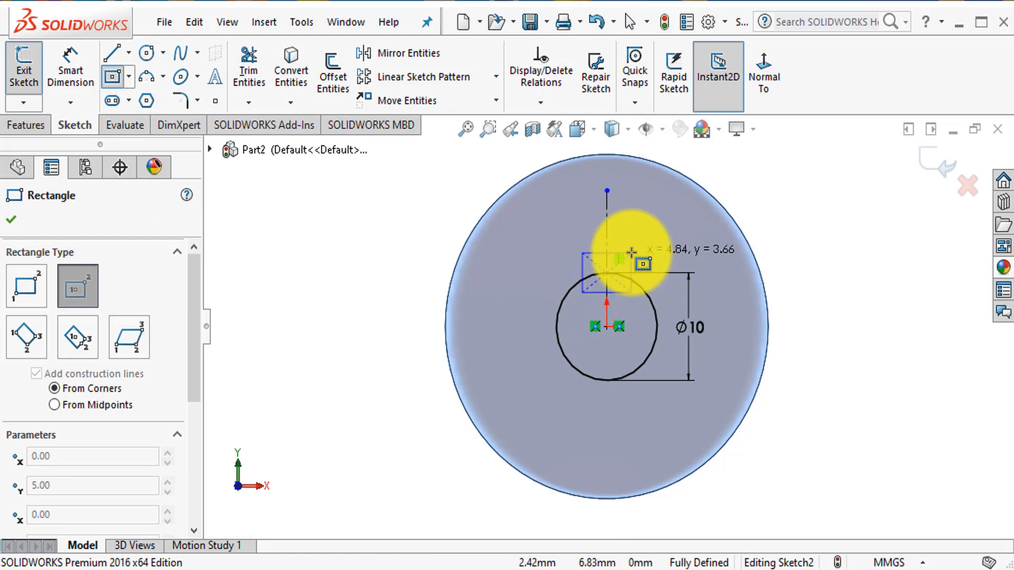
left_click(632, 250)
key("Escape")
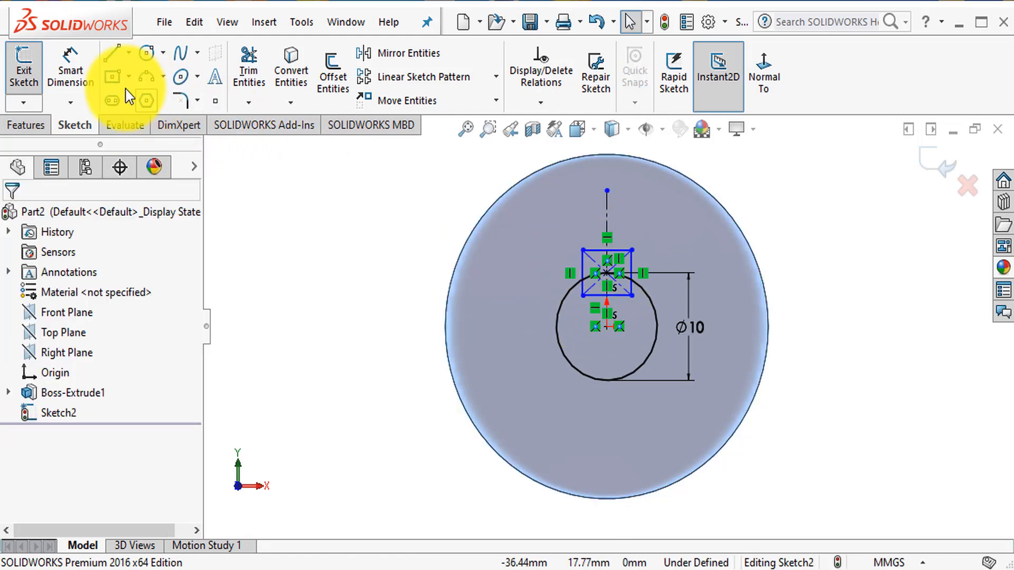
- Dimension the small rectangle's width as 2 mm and its height as 2 mm
left_click(600, 251)
left_click(595, 239)
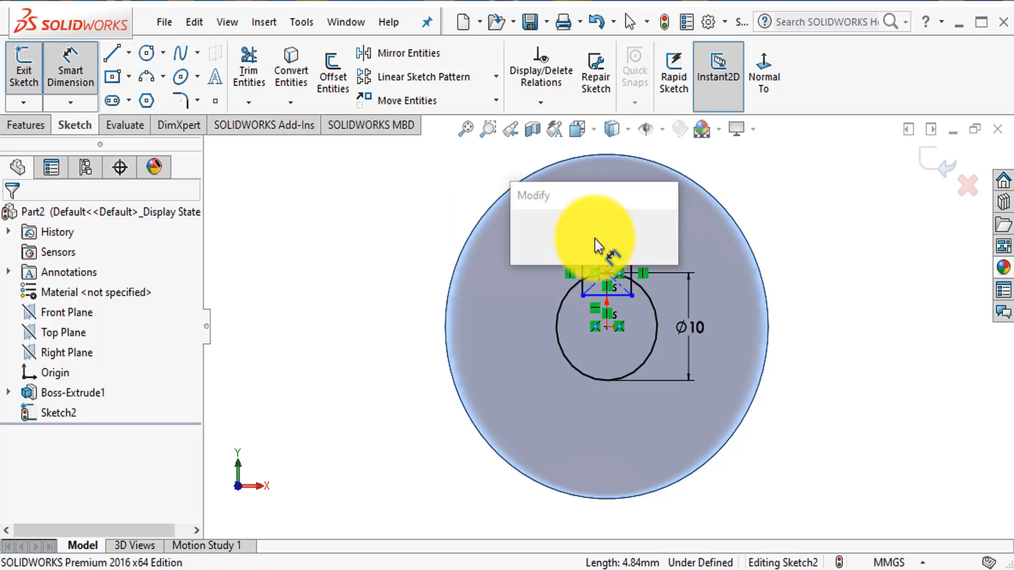
type("2mm")
key("Return")
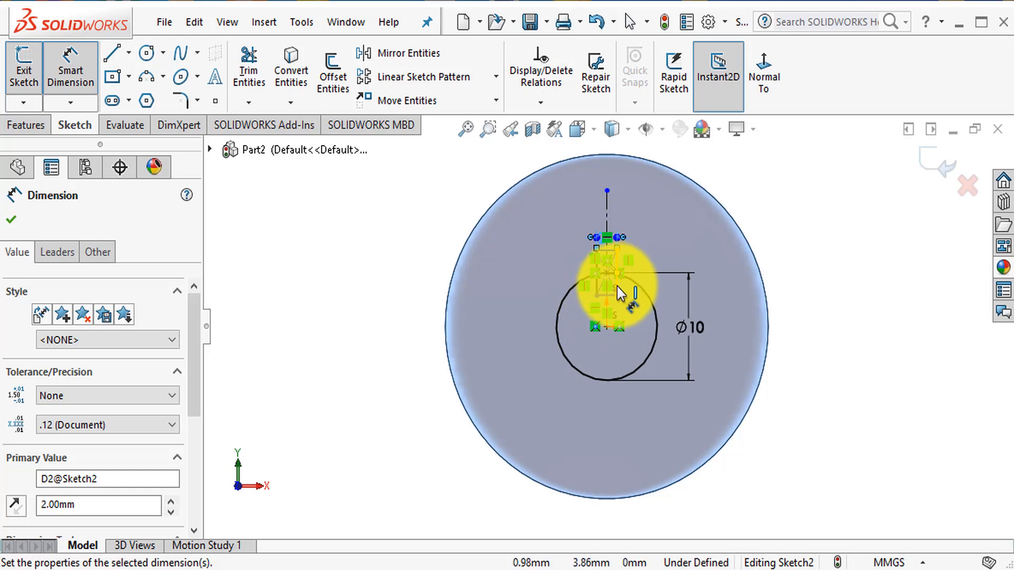
left_click(618, 288)
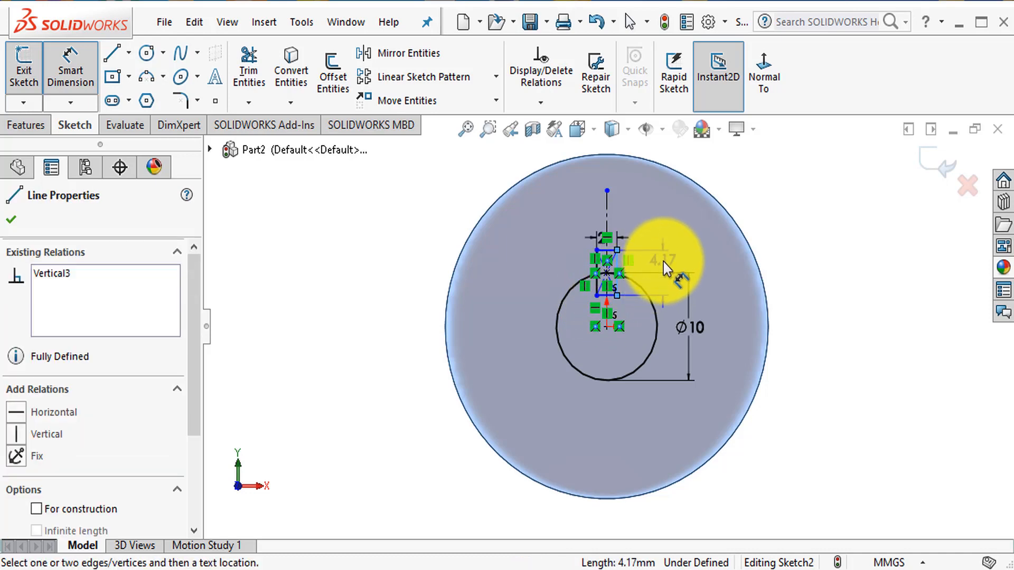
left_click(663, 262)
type("2")
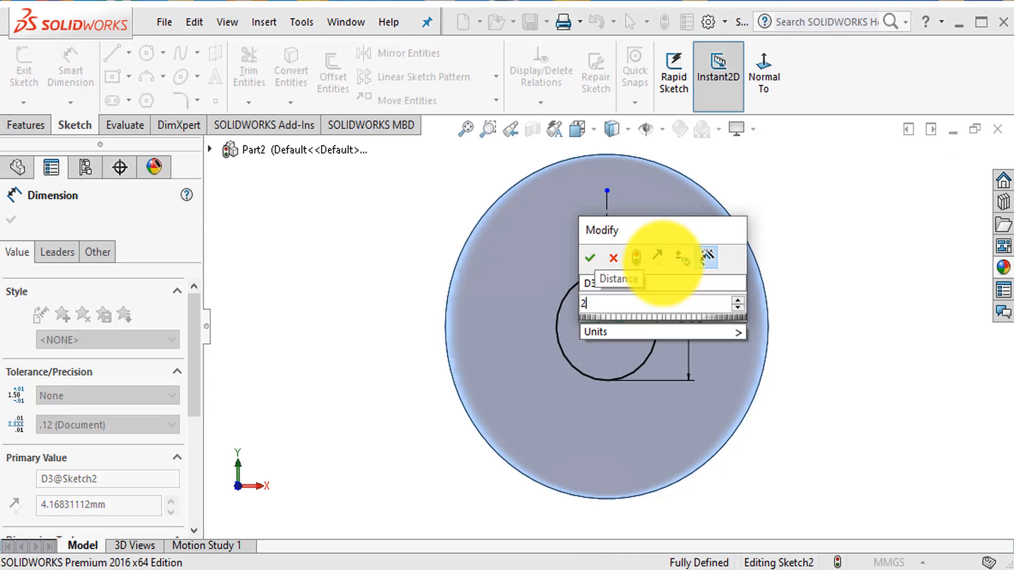
key("Return")
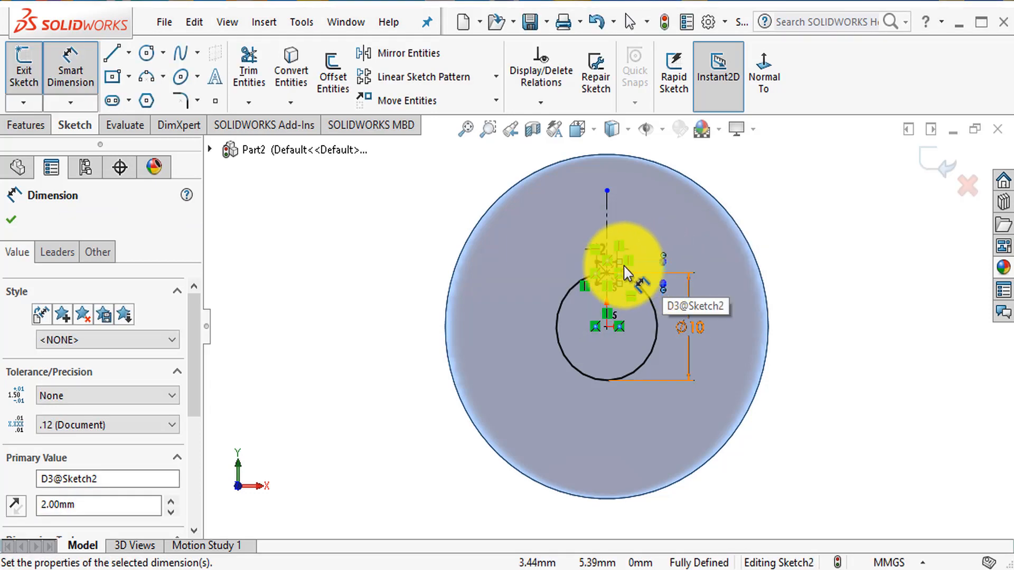
- Reposition the rectangle's height dimension close beside its vertical side, with the text between the extension lines
scroll(623, 270, "down", 10)
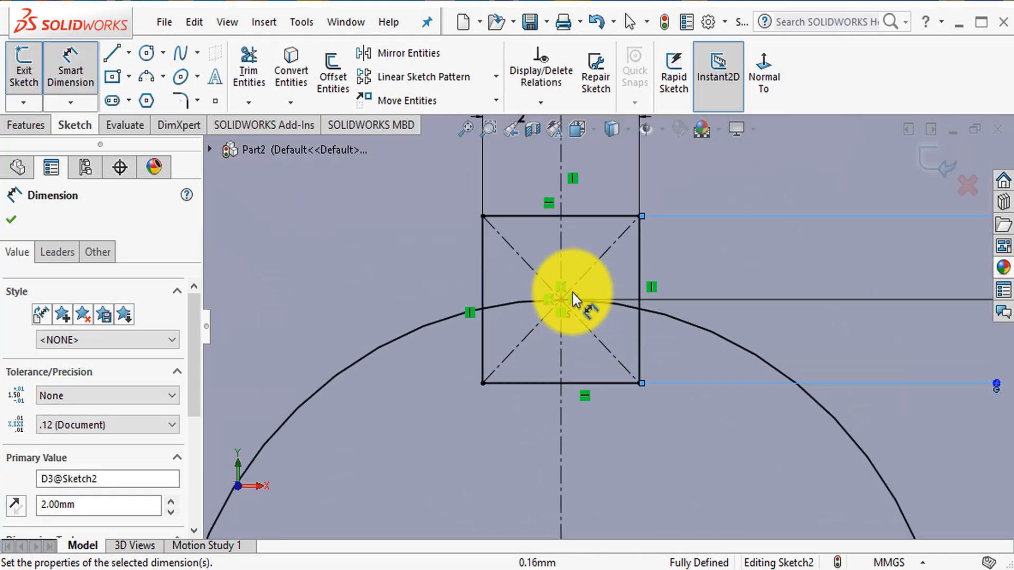
scroll(572, 292, "up", 2)
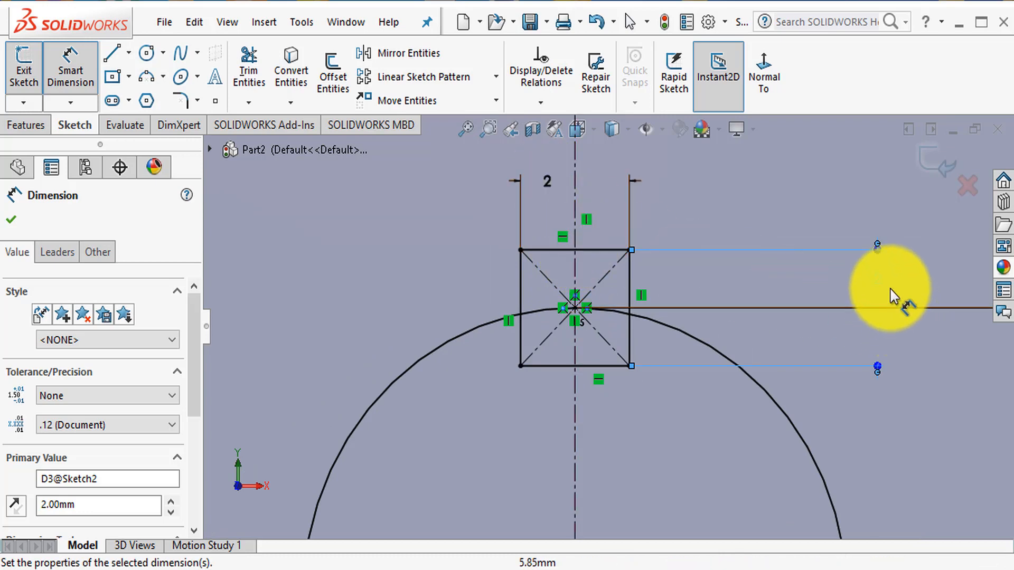
left_click(663, 267)
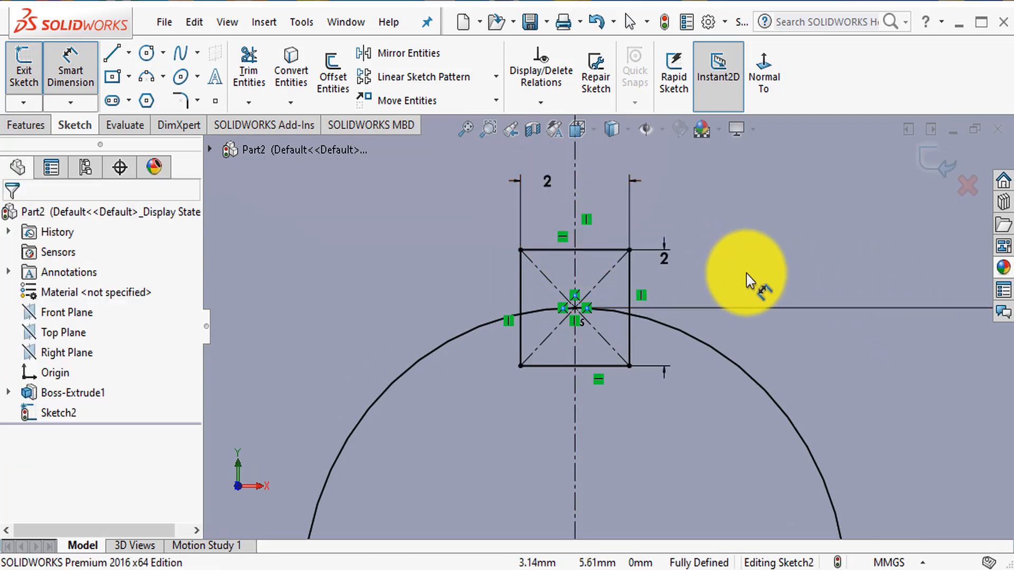
left_click_drag(666, 257, 671, 289)
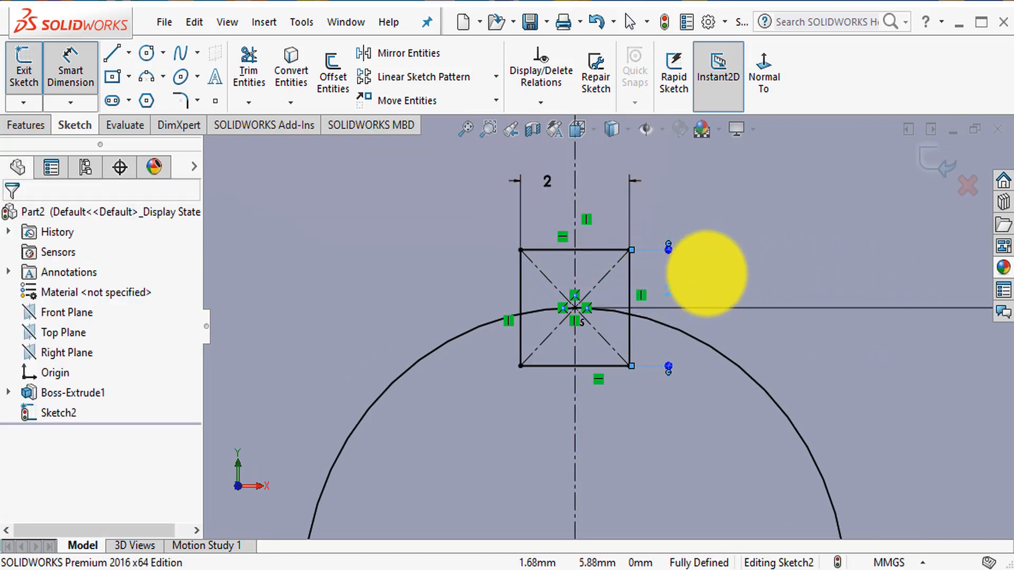
left_click(697, 274)
- Power-trim the square's portions inside the 10 mm circle and the arc within the square, leaving one closed bore-and-keyway outline
scroll(724, 327, "up", 9)
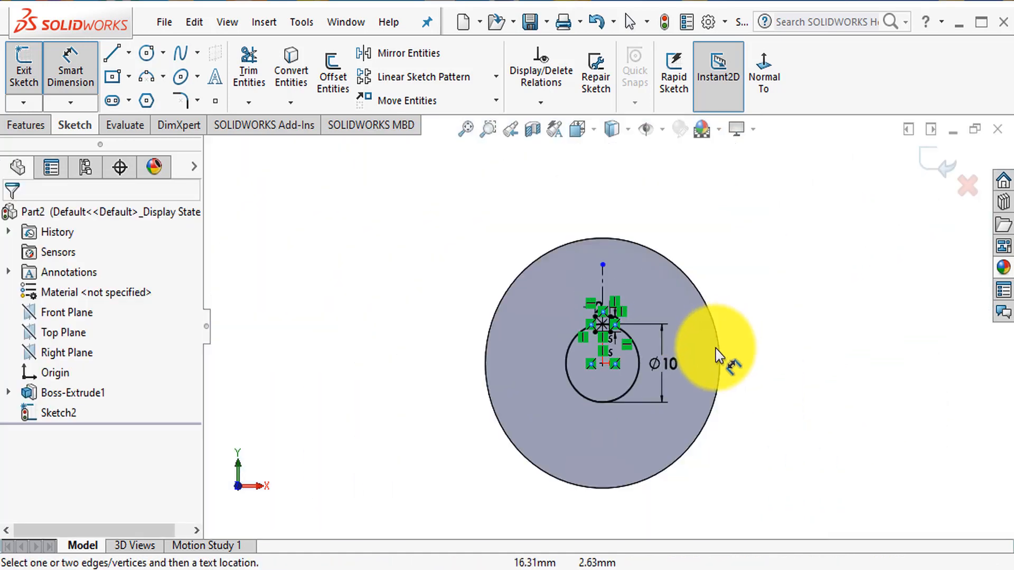
scroll(708, 357, "down", 1)
scroll(558, 304, "down", 6)
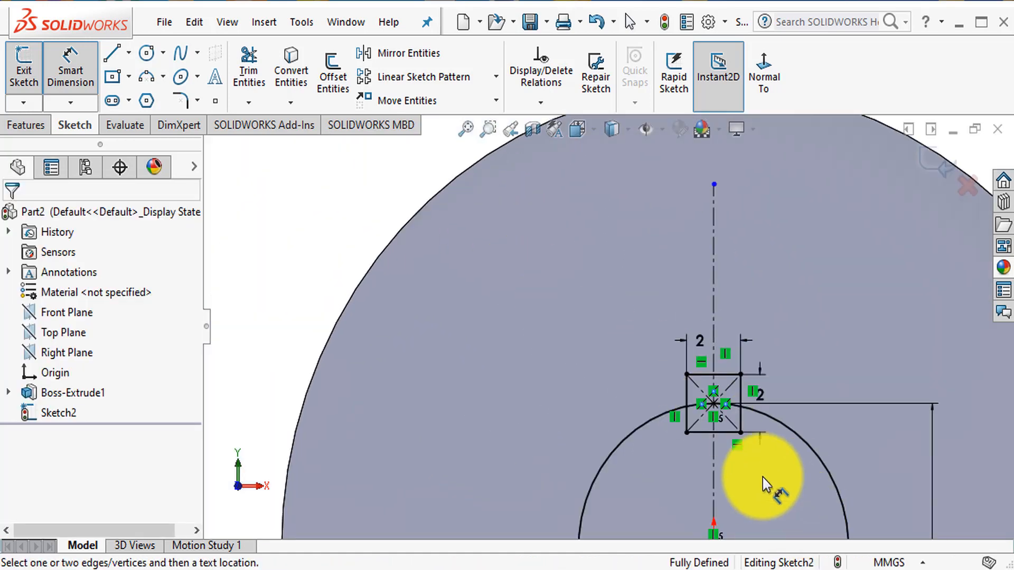
scroll(763, 477, "up", 4)
scroll(708, 418, "down", 5)
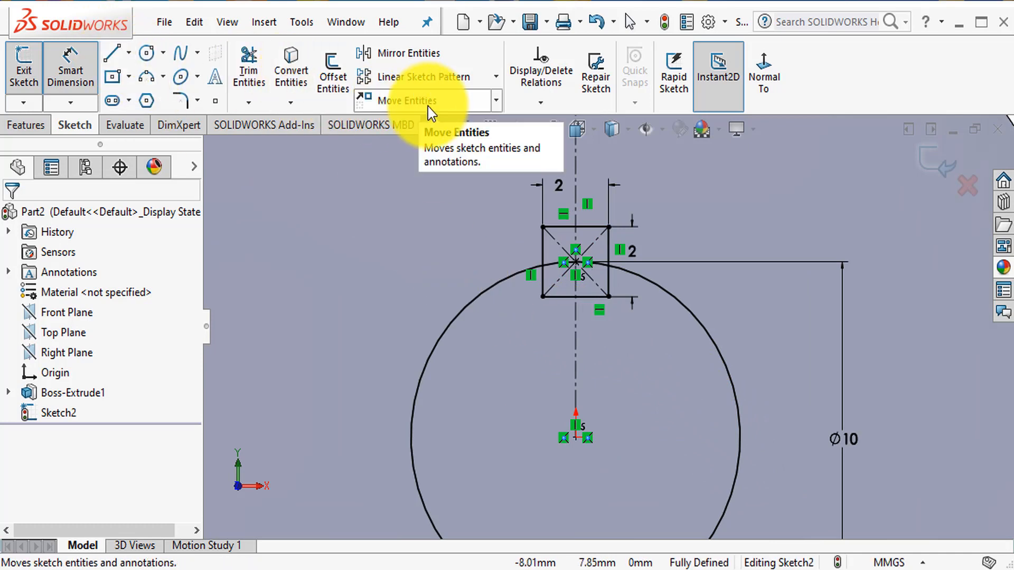
left_click(247, 62)
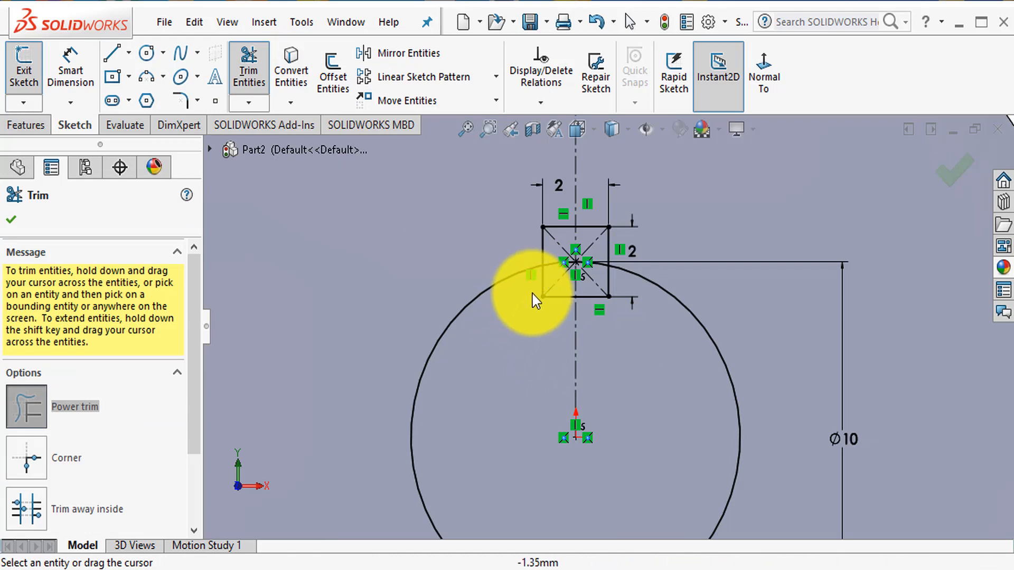
left_click(544, 280)
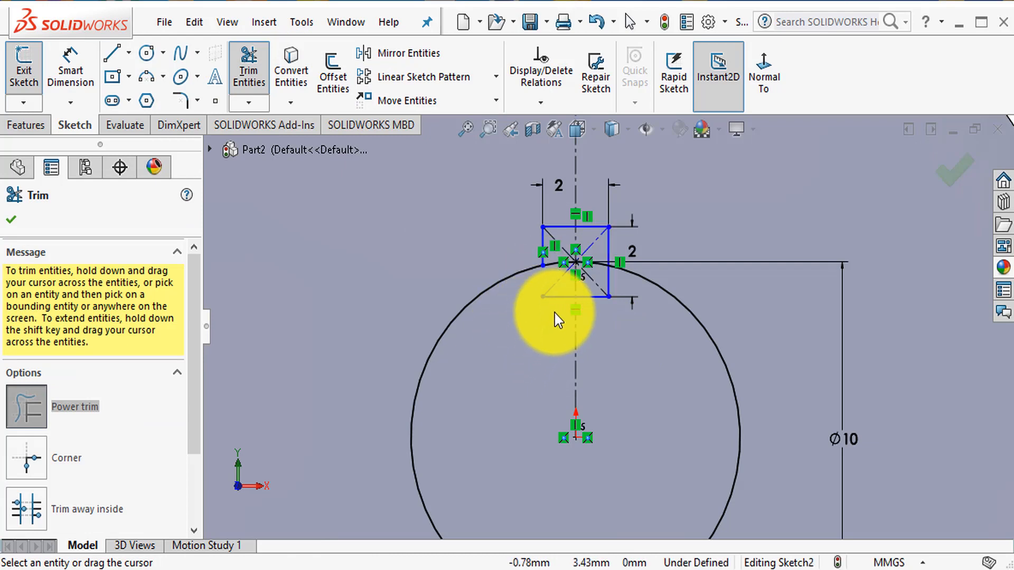
left_click(563, 295)
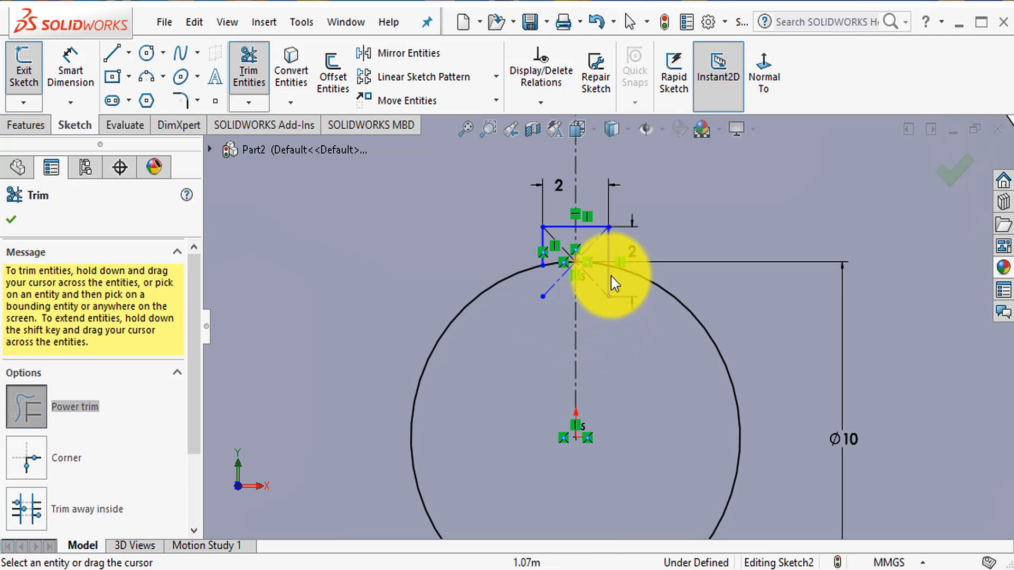
left_click_drag(610, 277, 604, 277)
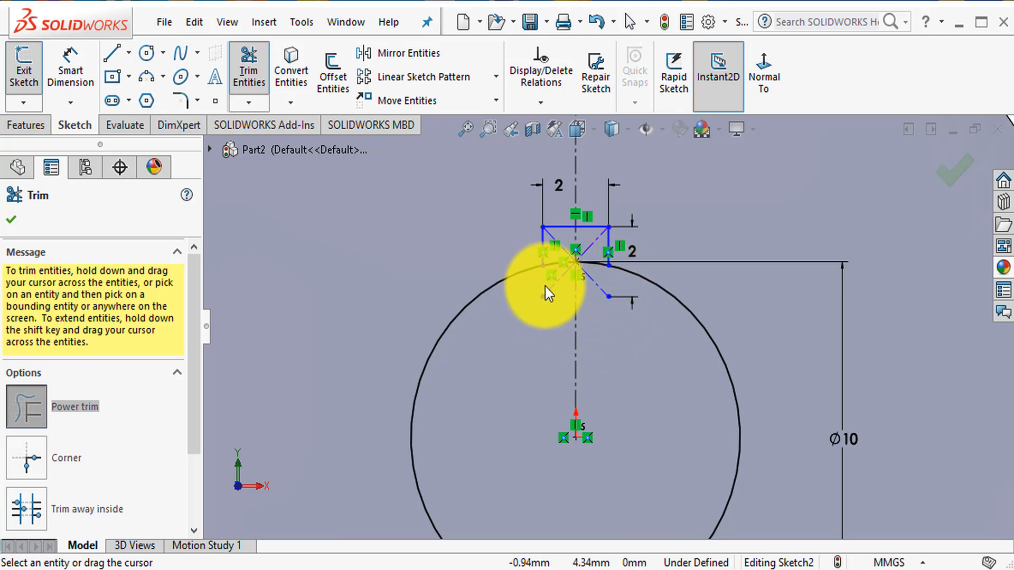
mouse_move(562, 303)
left_mouse_down()
mouse_move(554, 260)
mouse_move(597, 309)
mouse_move(589, 280)
mouse_move(642, 390)
left_mouse_up()
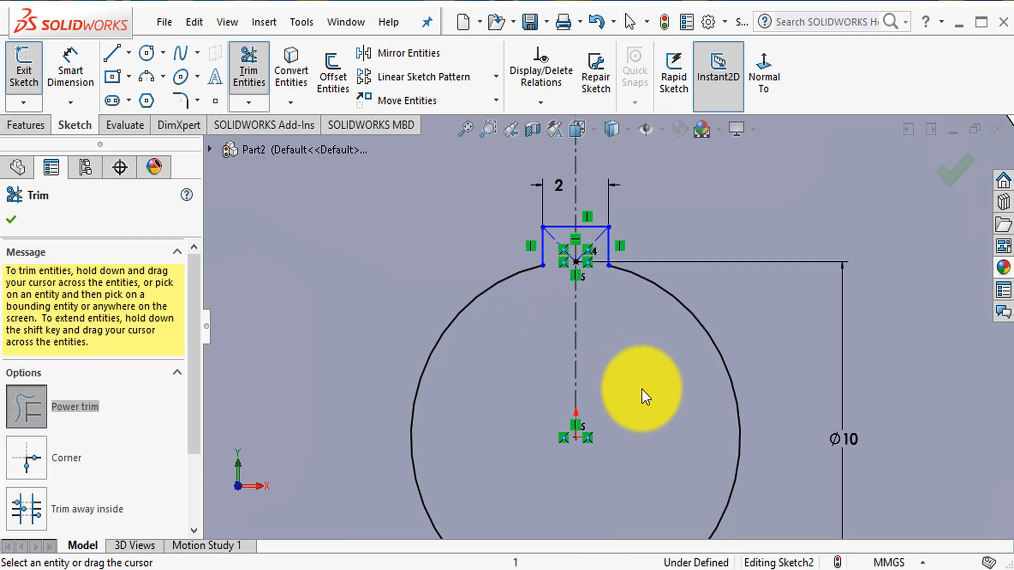
left_click(14, 220)
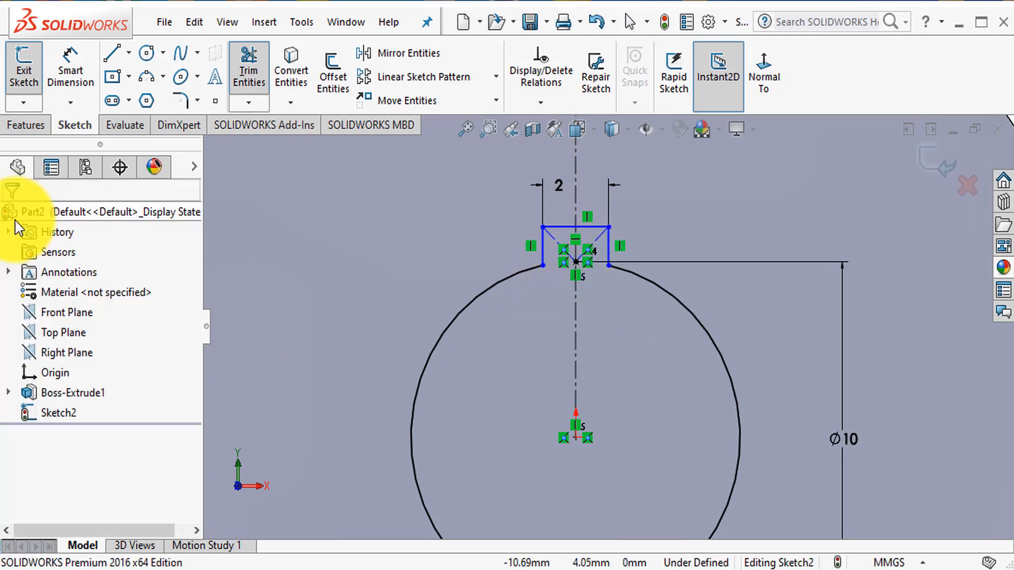
- Cut the bore-and-keyway profile through the disc as an extruded cut with the Up To Next end condition
left_click(24, 125)
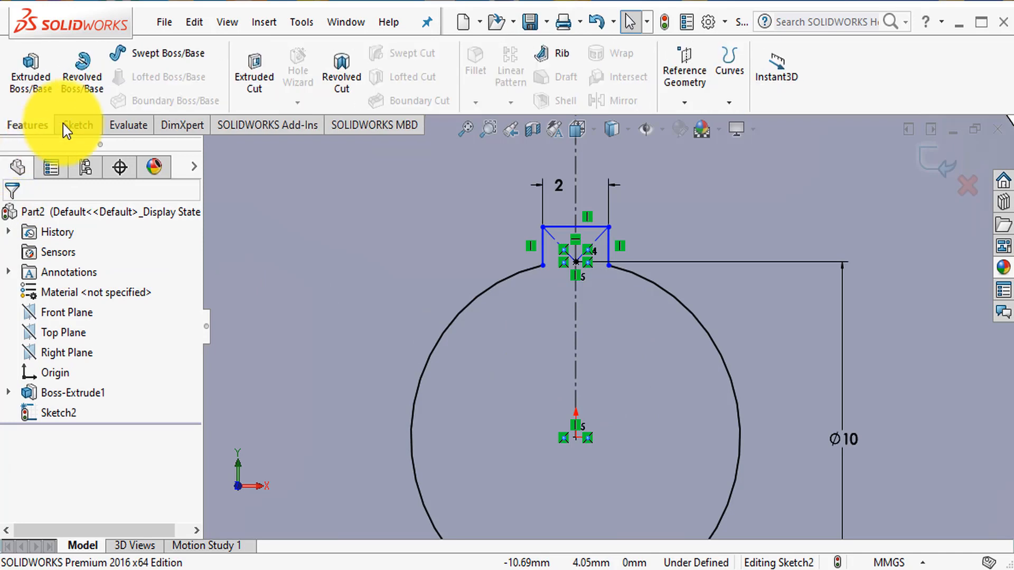
left_click(250, 95)
left_click(243, 105)
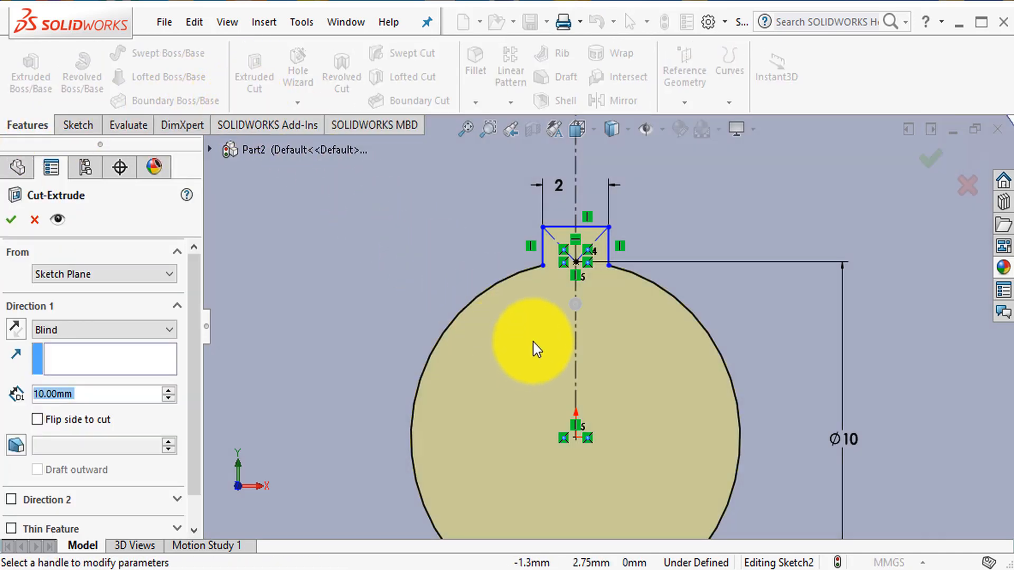
left_click(588, 130)
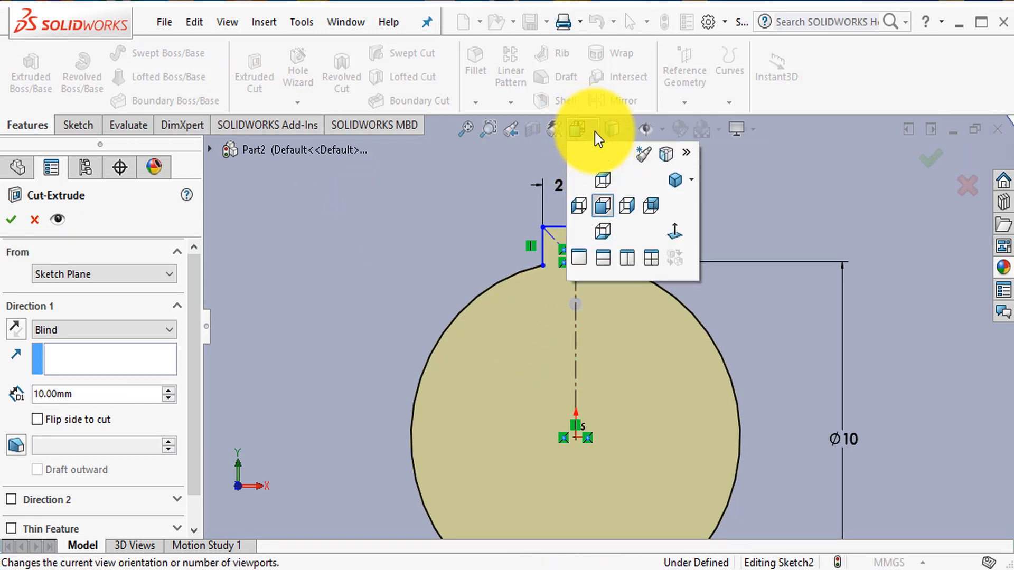
left_click(676, 181)
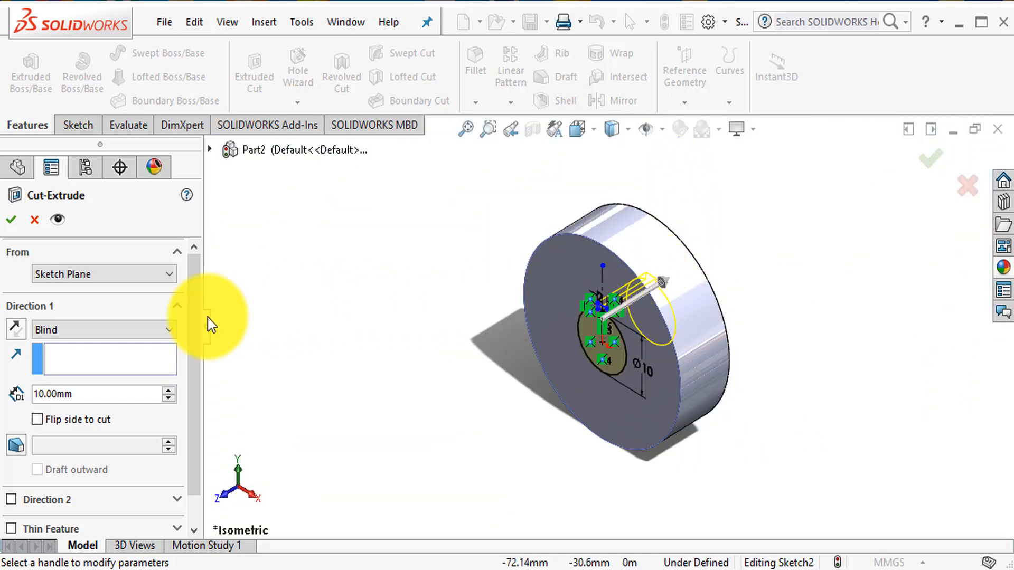
left_click(143, 333)
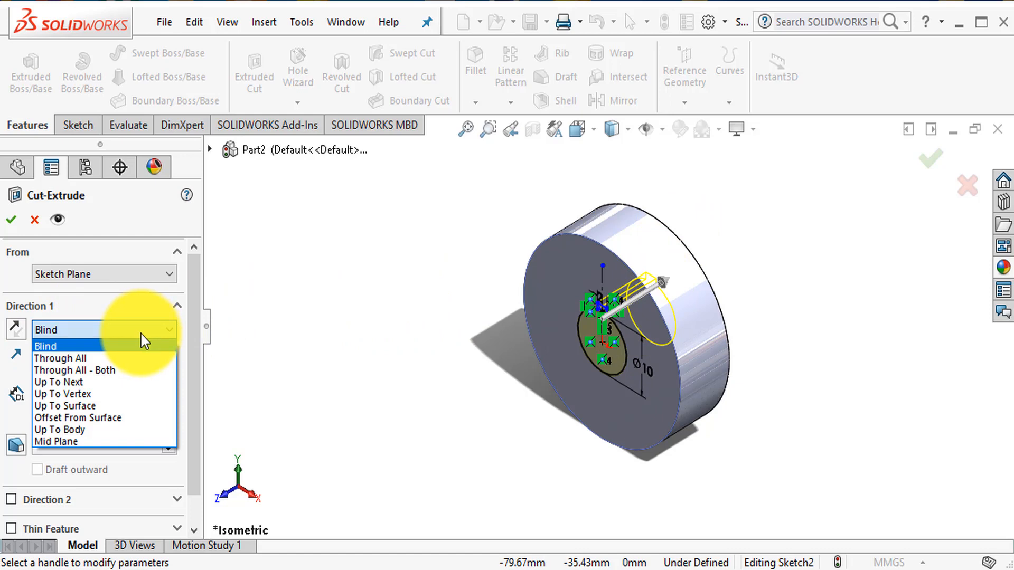
left_click(125, 380)
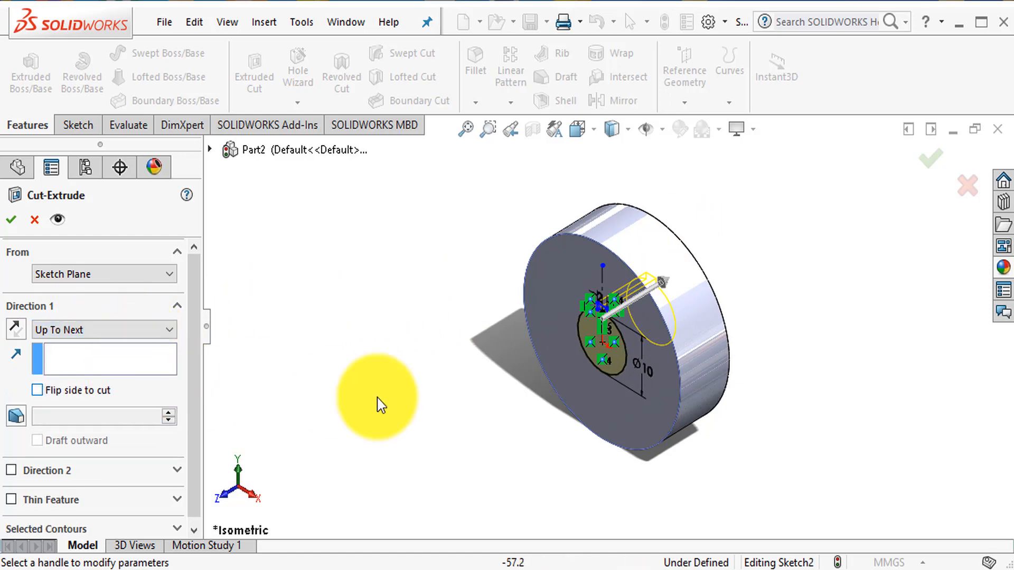
mouse_move(715, 421)
middle_mouse_down()
mouse_move(686, 409)
mouse_move(660, 435)
mouse_move(704, 375)
mouse_move(702, 386)
middle_mouse_up()
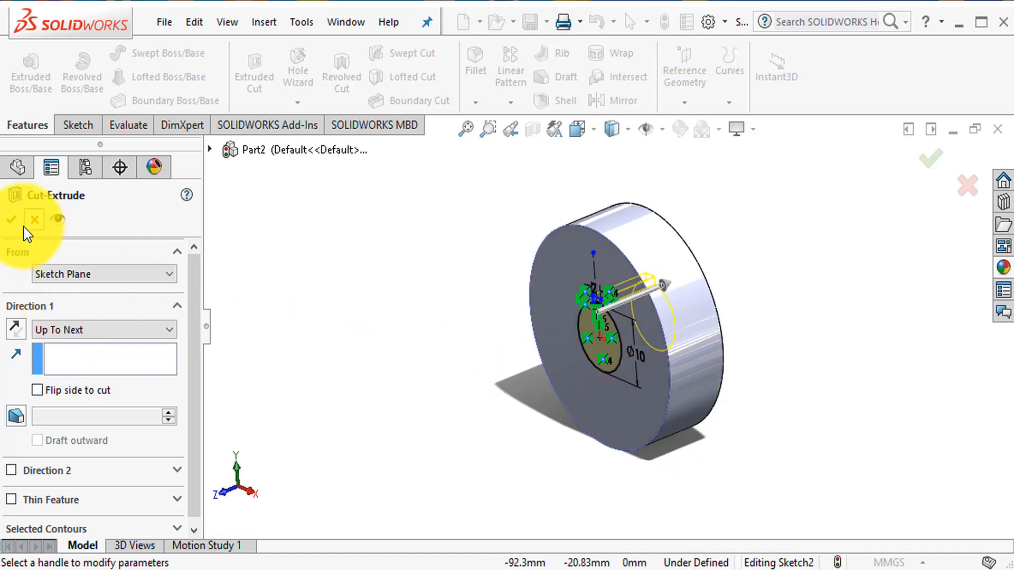
left_click(12, 219)
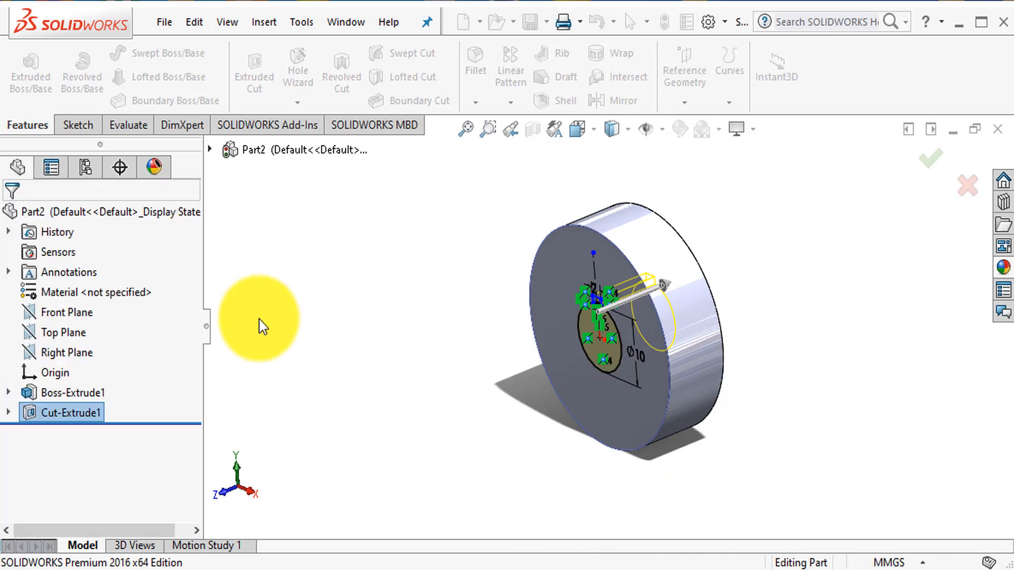
- Start a new sketch on the disc's front face and view it straight on
middle_click_drag(707, 438, 765, 357)
left_click(650, 359)
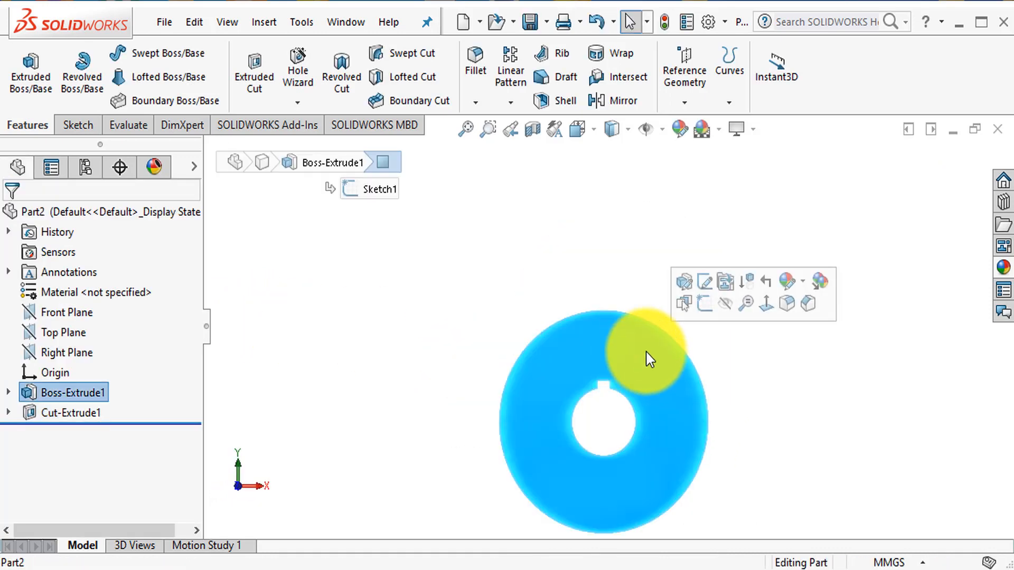
left_click(706, 305)
left_click(771, 84)
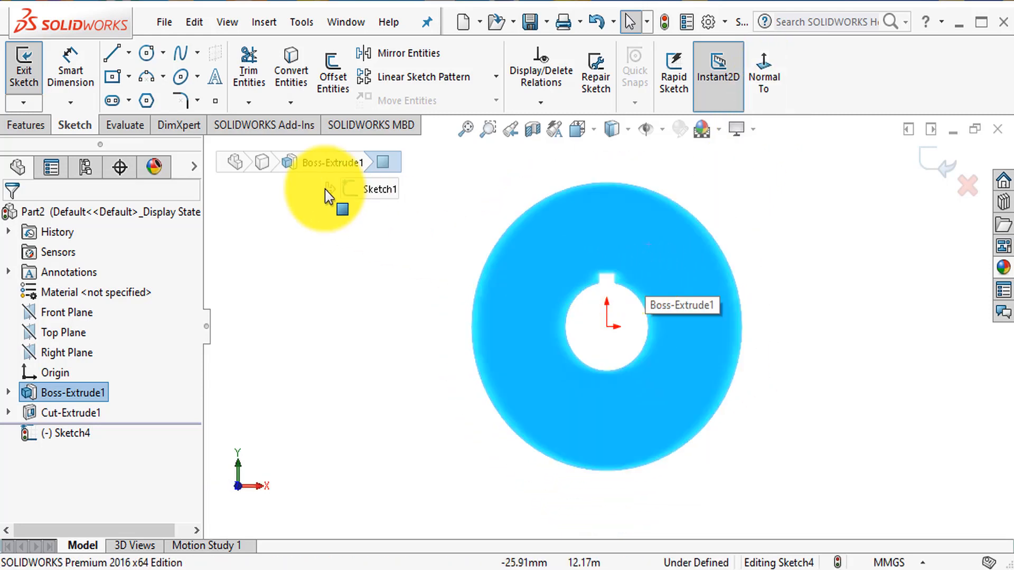
- Sketch a vertical construction centerline about 19 mm long from the origin up past the disc's upper edge
left_click(129, 53)
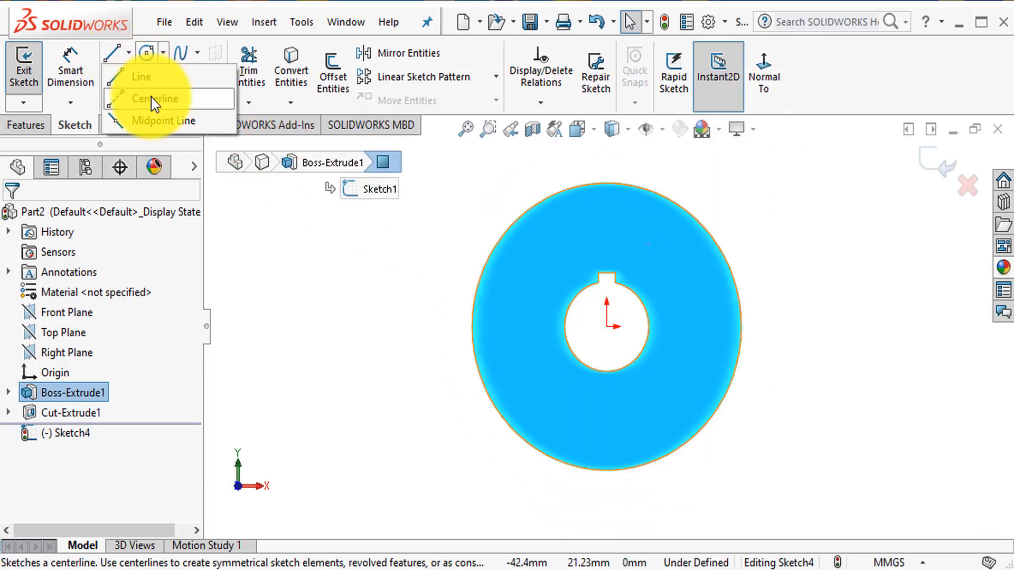
left_click(151, 97)
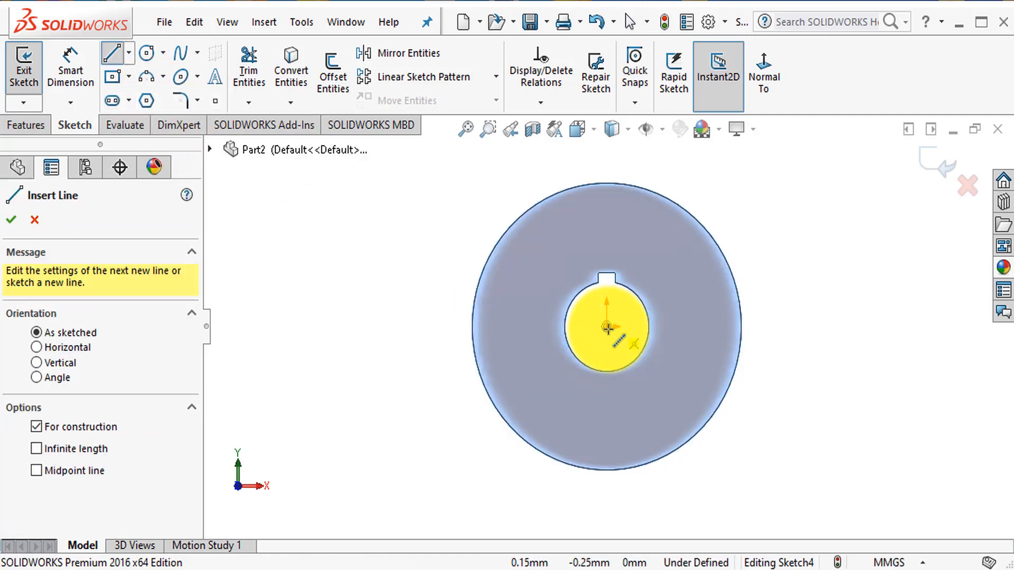
left_click(607, 326)
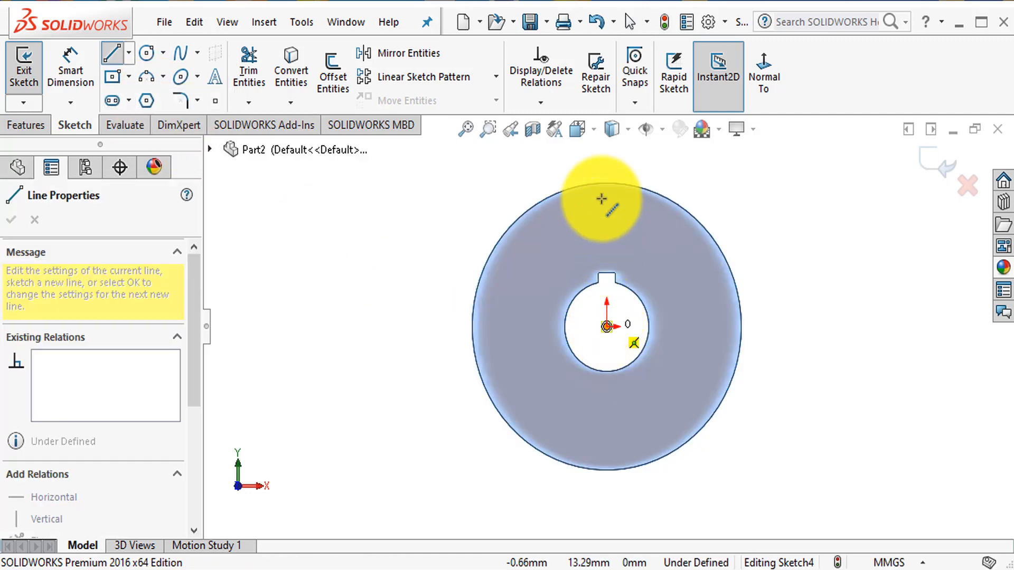
left_click(609, 157)
key("Escape")
key("Escape")
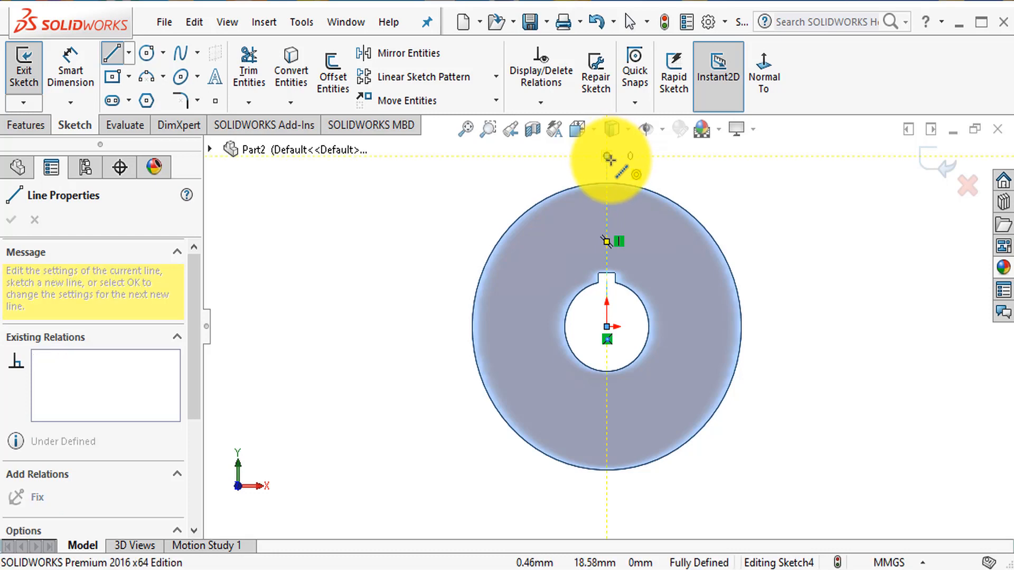
- Sketch a horizontal line about 1.5 mm long from the centerline rightward, midway between the keyway and the disc's rim
scroll(616, 268, "down", 2)
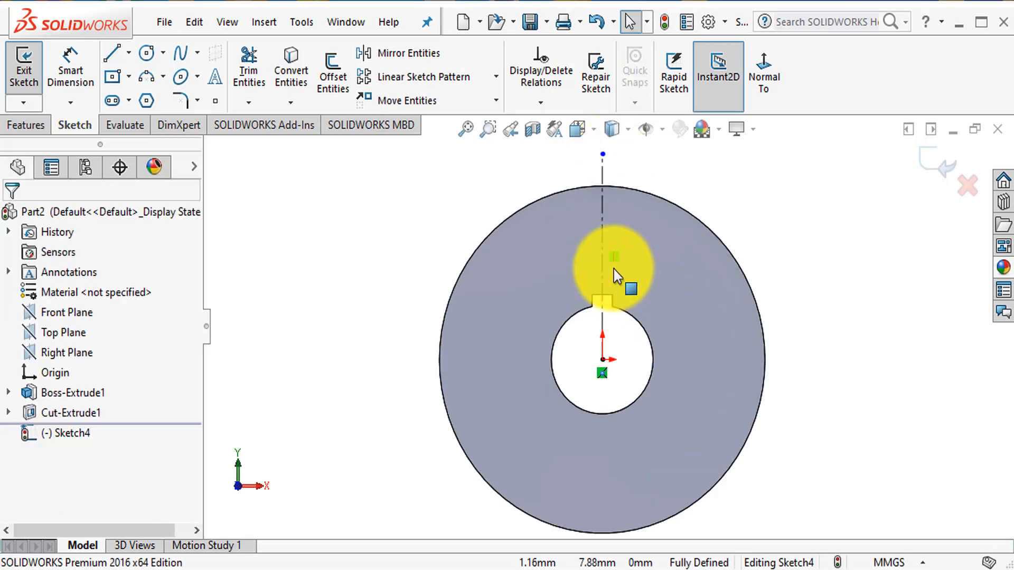
left_click(112, 54)
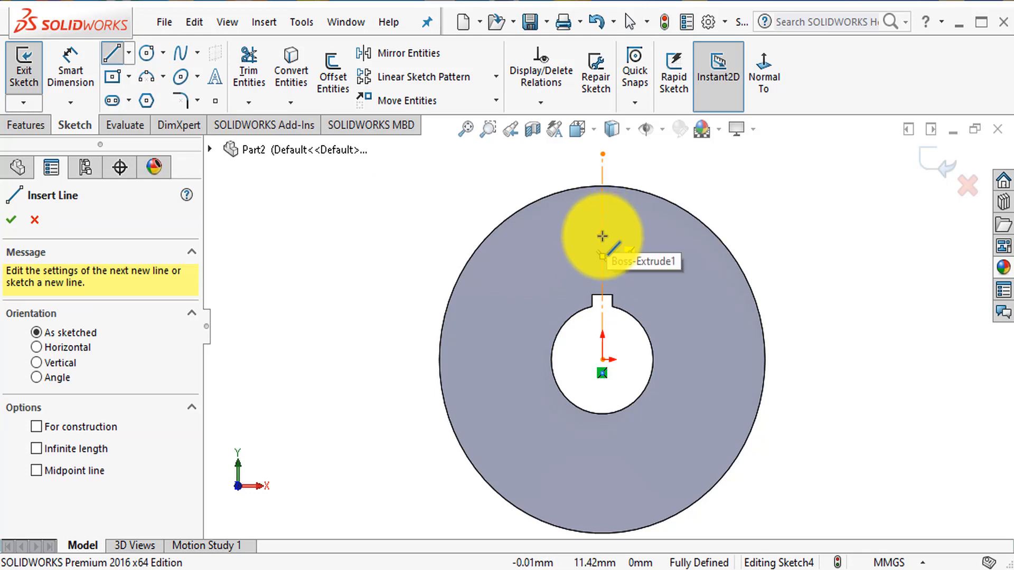
left_click(603, 236)
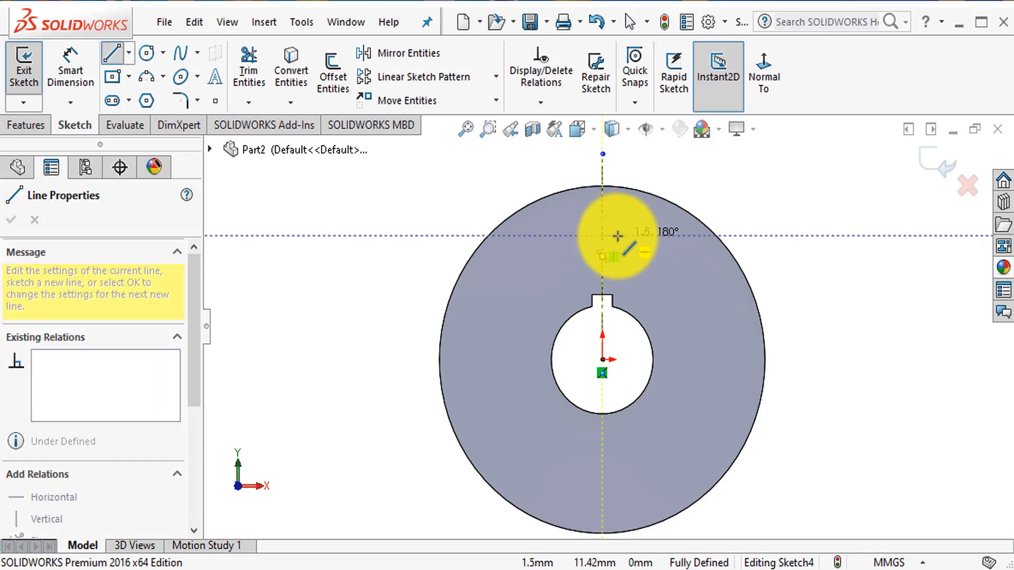
left_click(618, 236)
key("Escape")
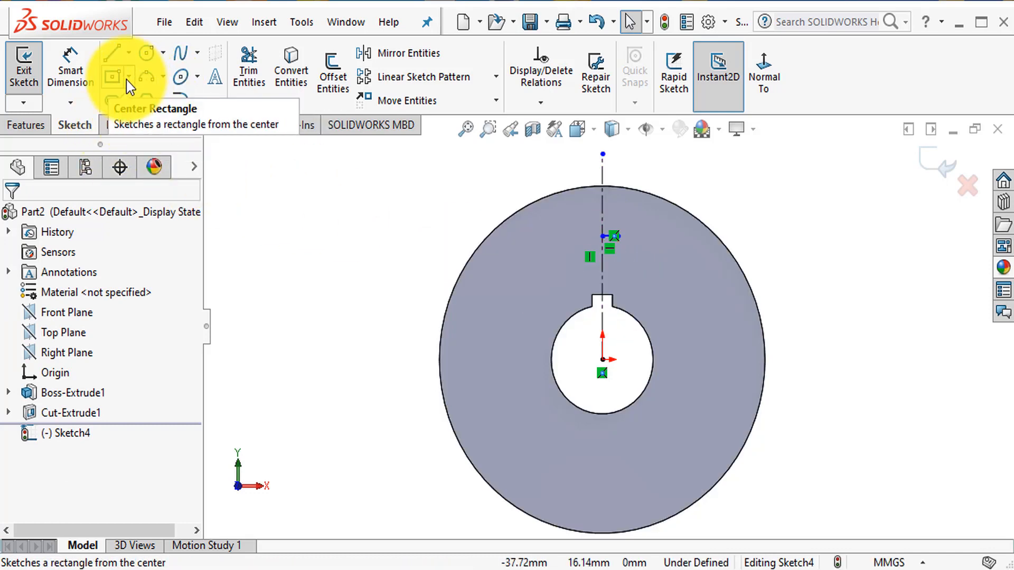
- Sketch a 3 Point Arc of about 8.4 mm radius from the short line's free end up to the height of the centerline's upper end
left_click(162, 78)
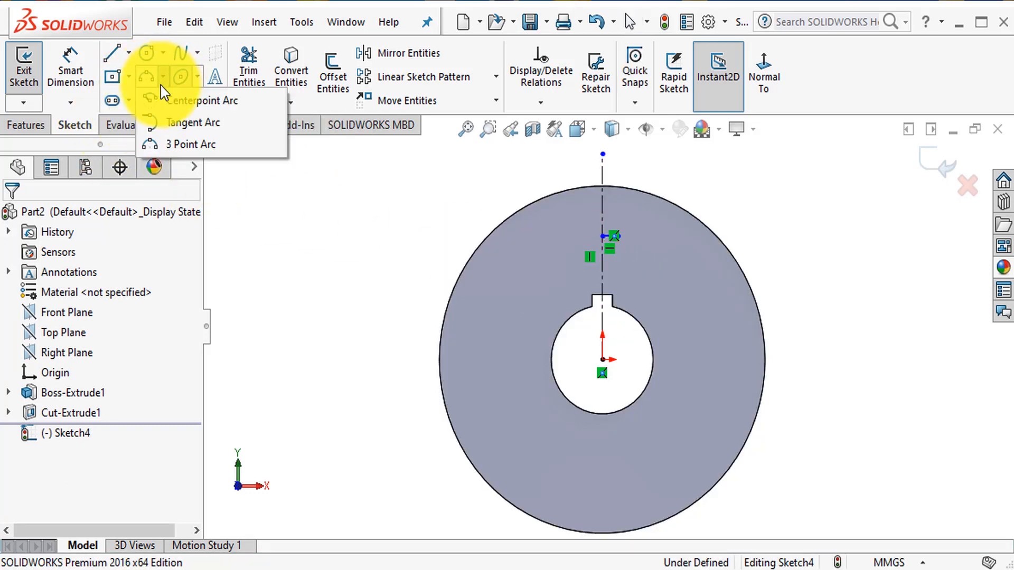
left_click(180, 144)
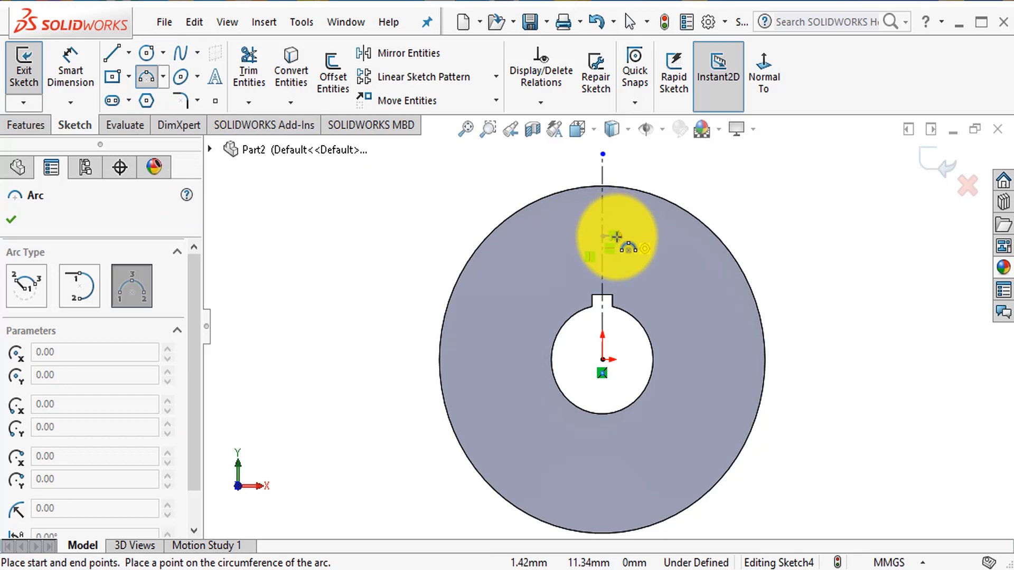
left_click(613, 235)
left_click(677, 217)
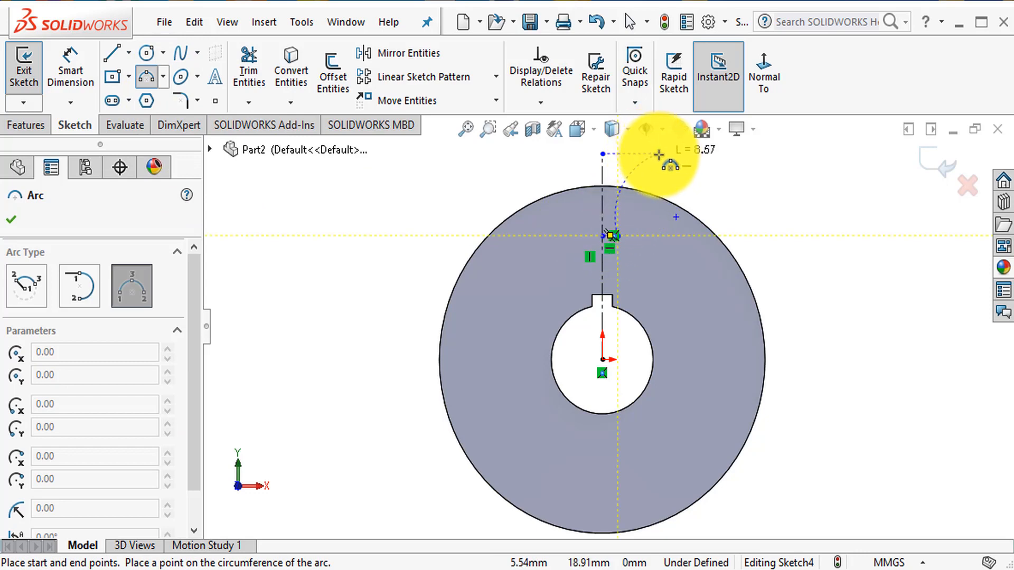
left_click(642, 175)
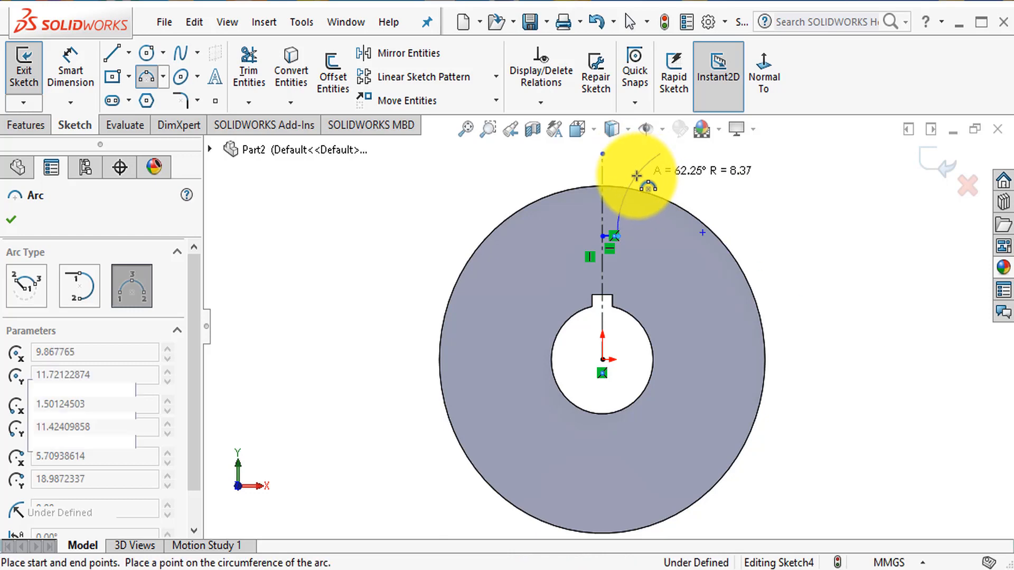
key("Escape")
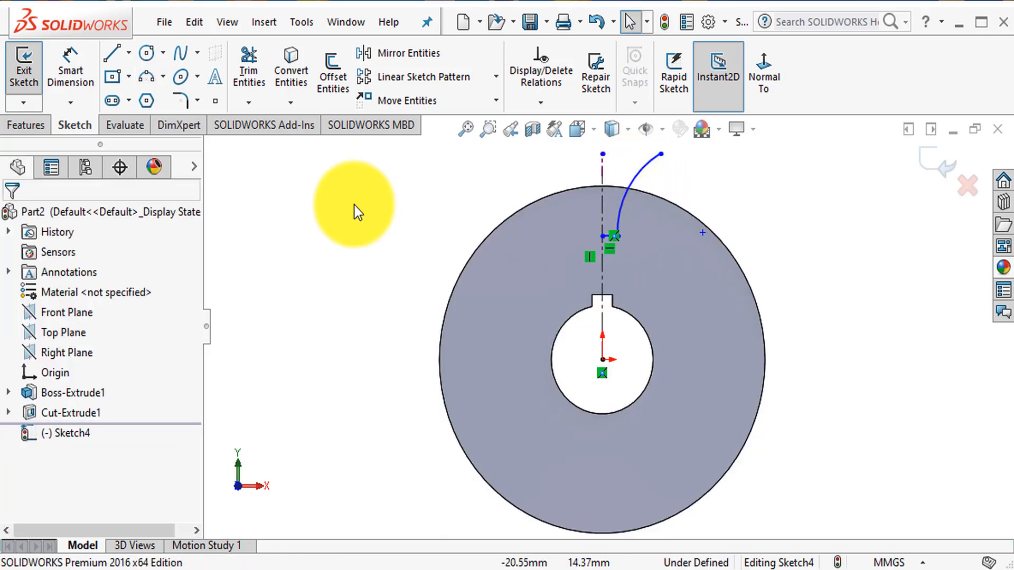
- Dimension the short horizontal line's length and set it to 0.5 mm
left_click(70, 71)
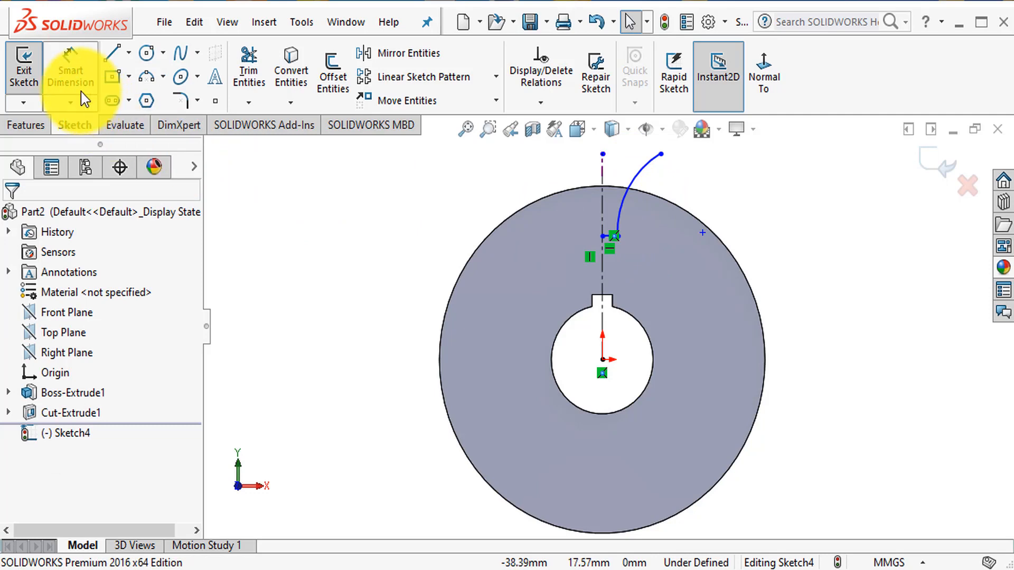
left_click(603, 236)
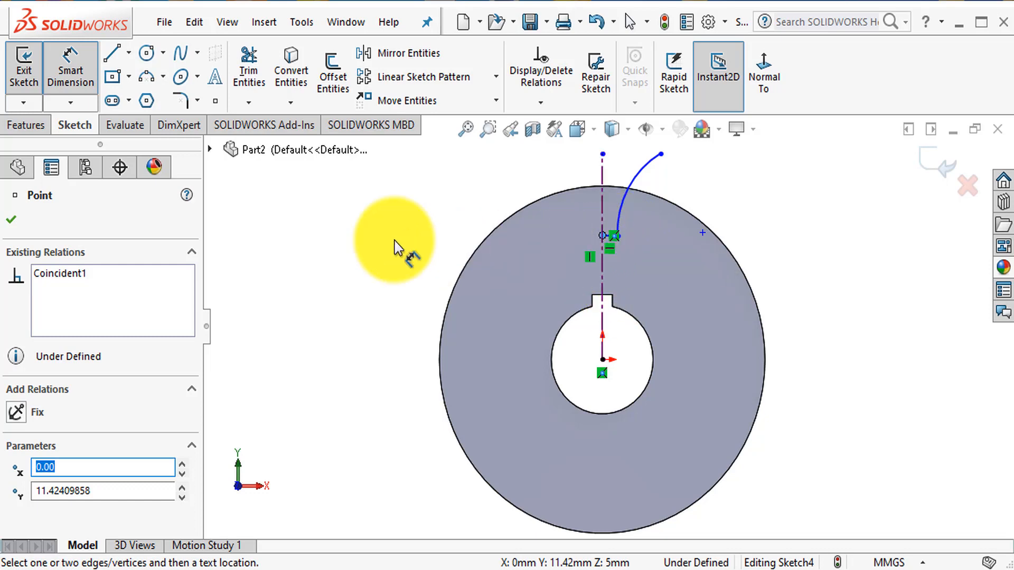
left_click(619, 236)
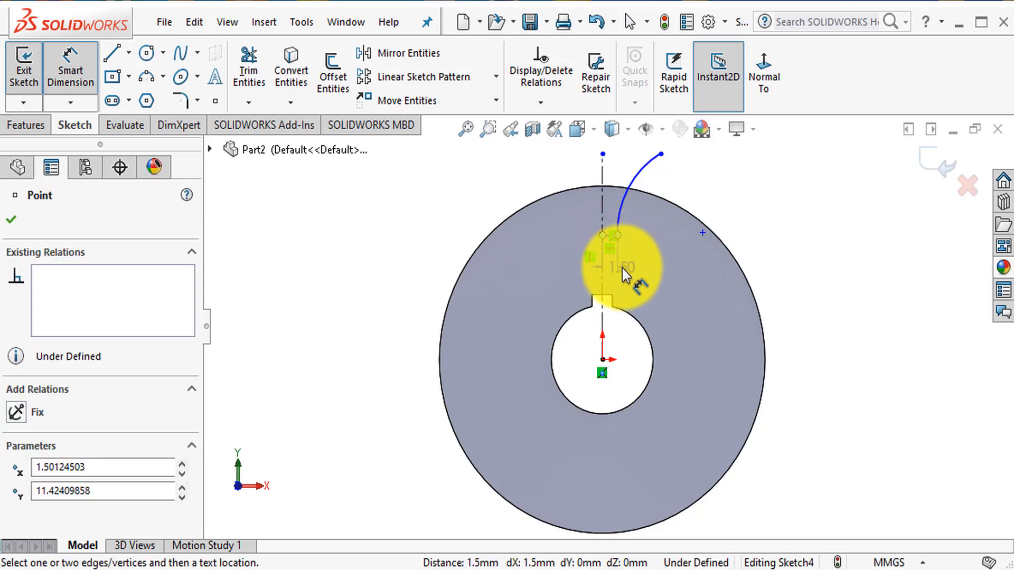
left_click(622, 267)
type(".")
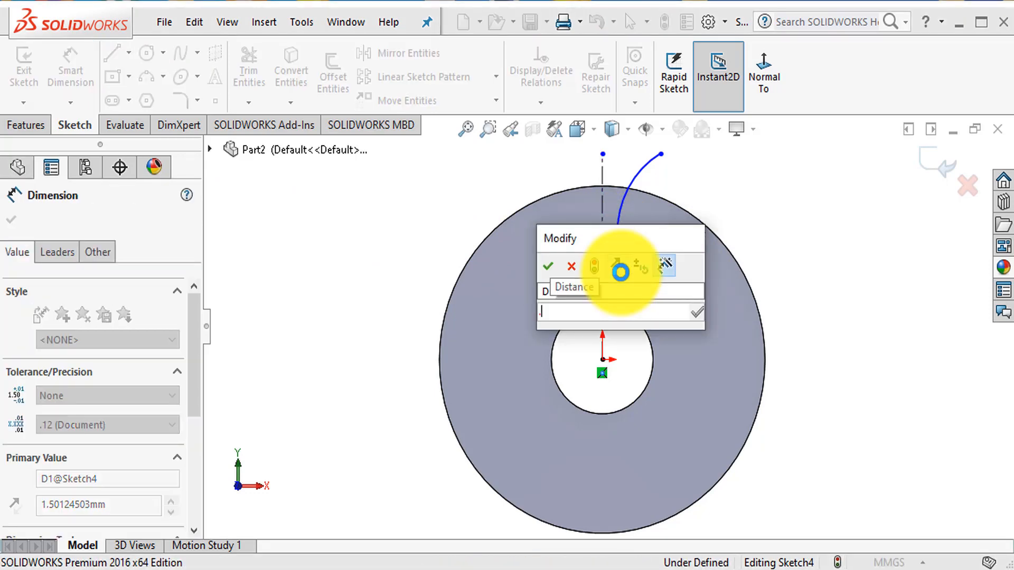
type("5")
key("Return")
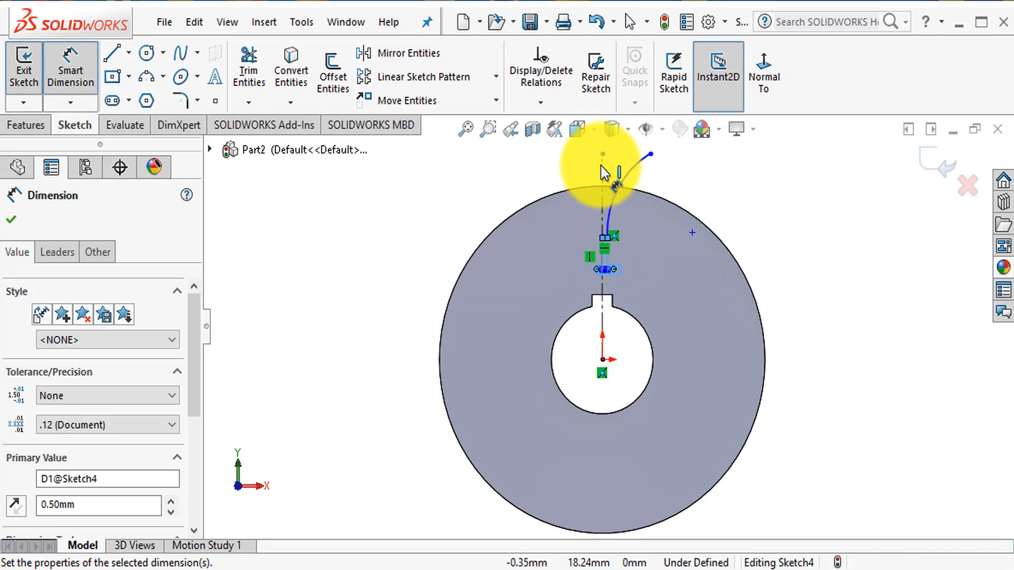
- Dimension the horizontal distance from the centerline to the arc's upper endpoint as 1.58 mm
left_click(625, 168)
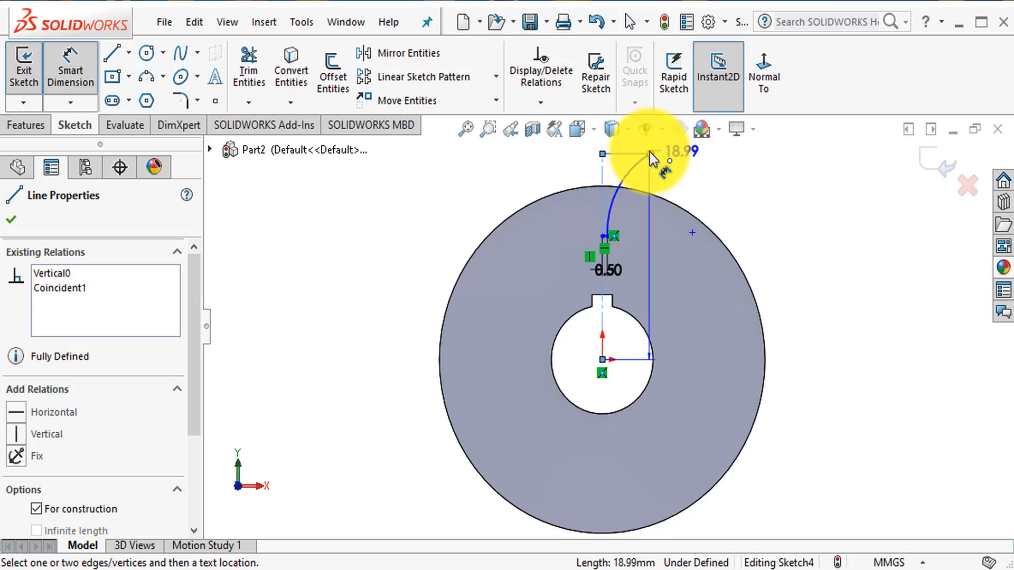
left_click(649, 153)
left_click(628, 147)
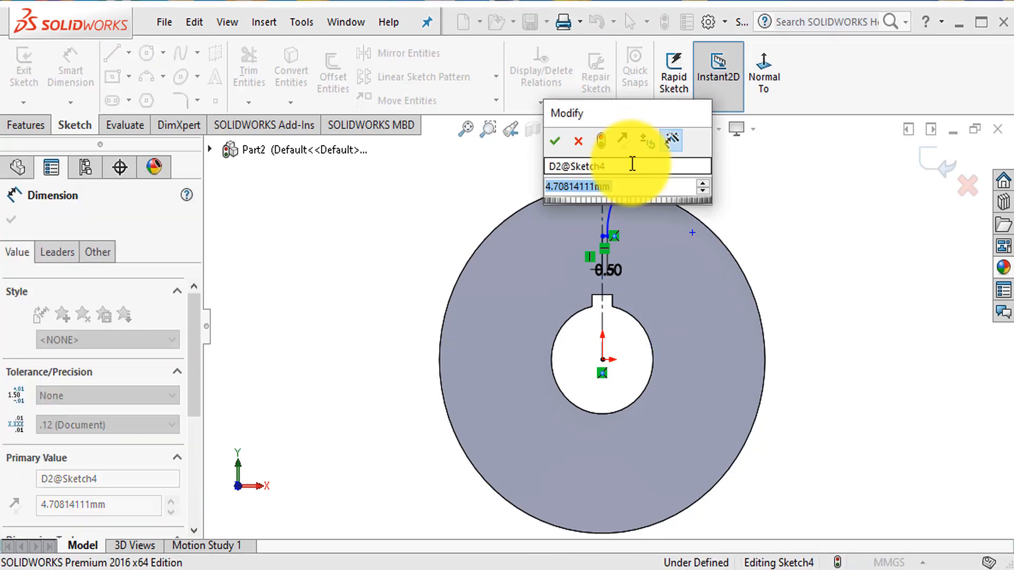
type("1.")
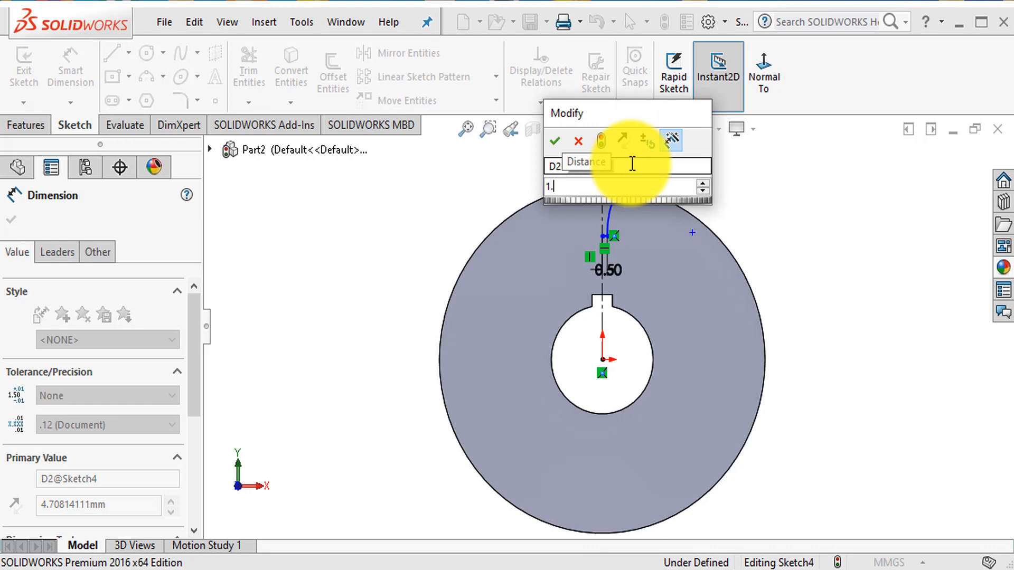
type("58")
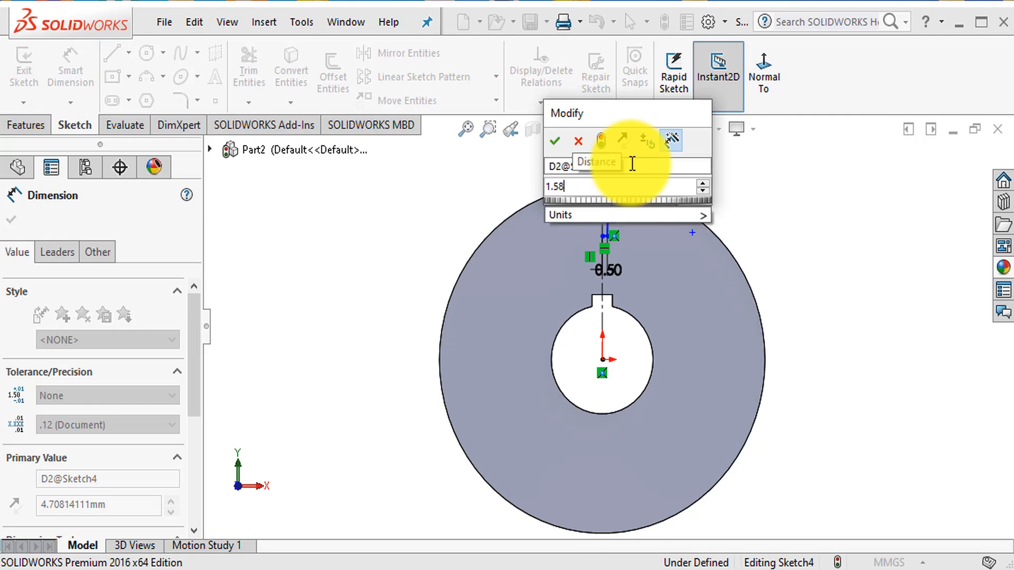
left_click(555, 141)
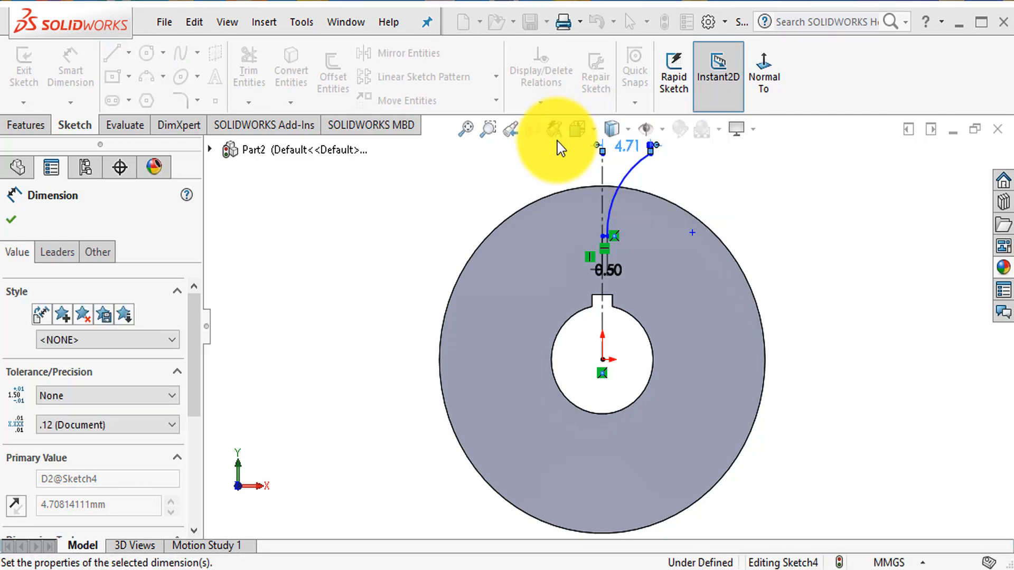
- Dimension the vertical distance between the short line's centerline end and the arc's upper endpoint as 3.3 mm
left_click(604, 233)
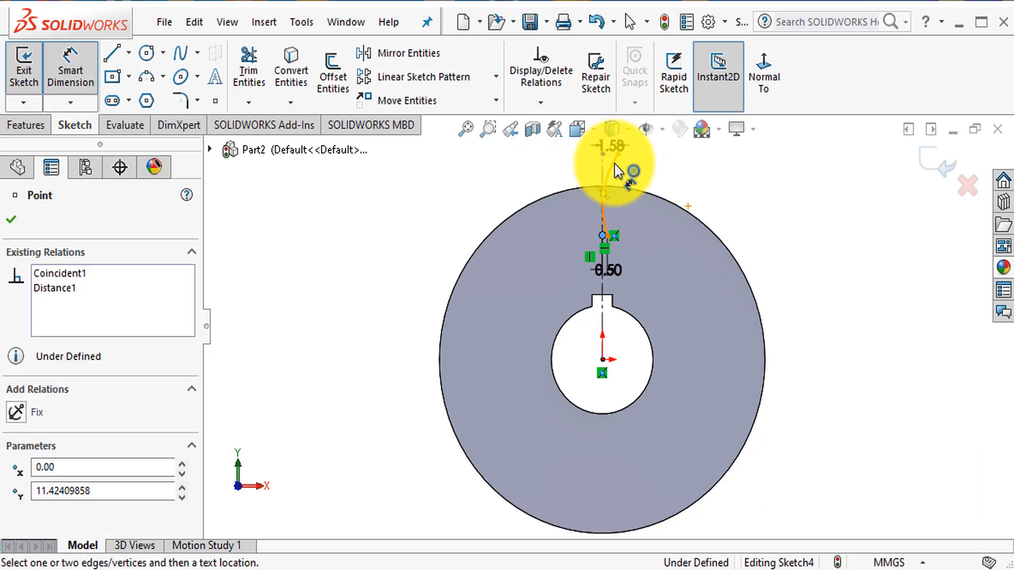
left_click(619, 153)
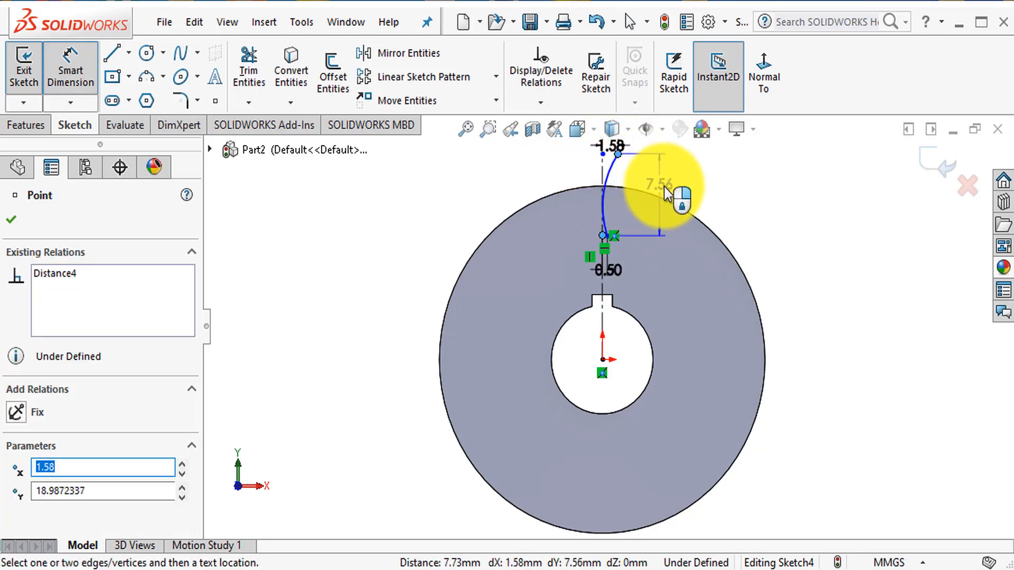
left_click(729, 200)
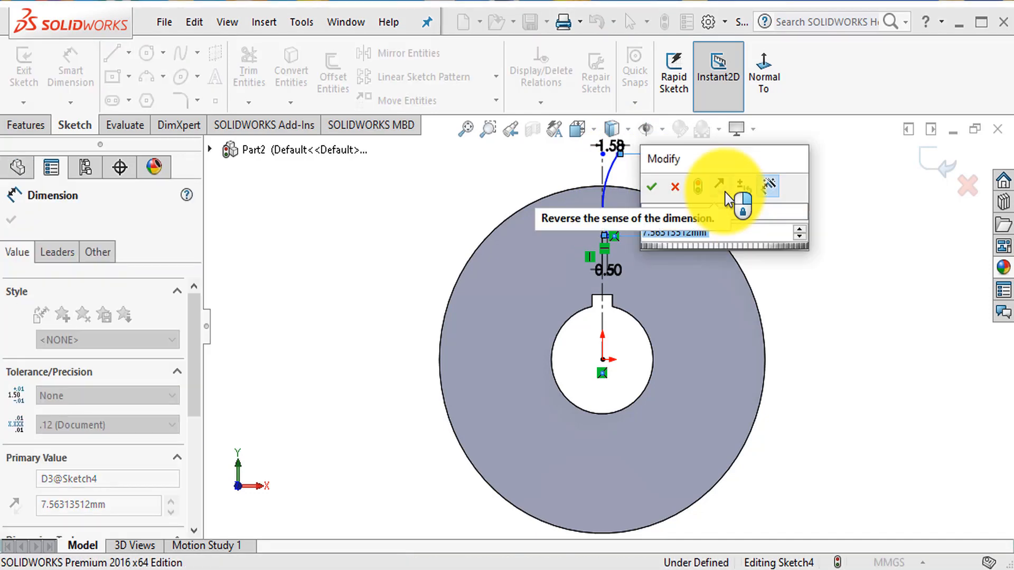
type("3.3")
key("Return")
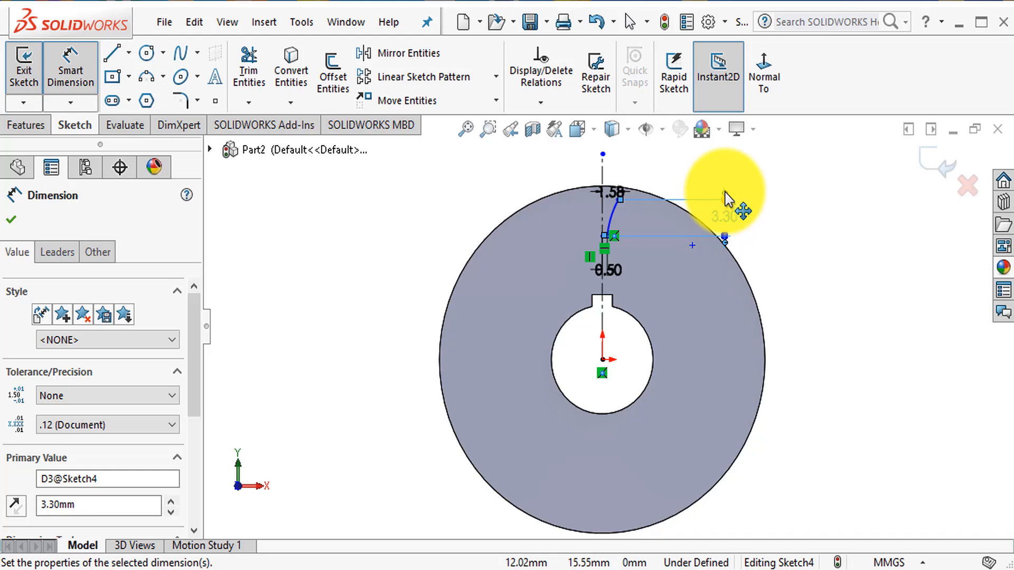
- Dimension the vertical distance from the origin to the short line's centerline end as 13.6 mm
scroll(613, 244, "down", 2)
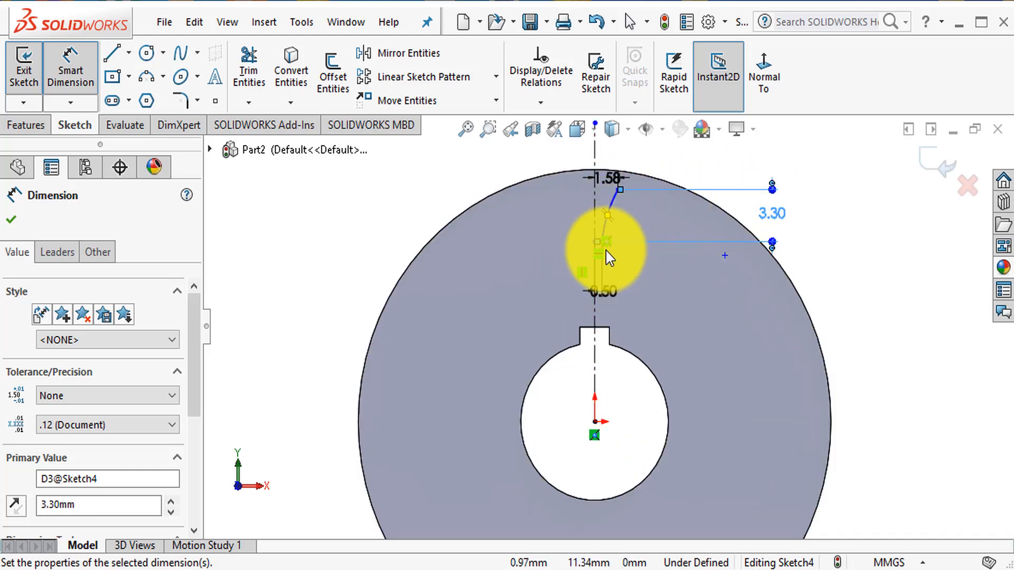
left_click(596, 422)
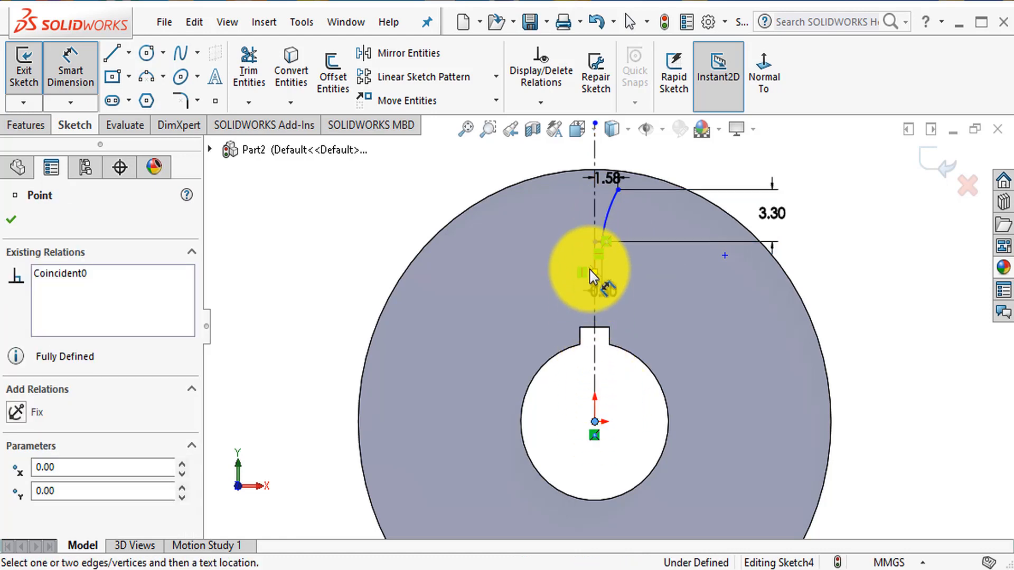
left_click(596, 242)
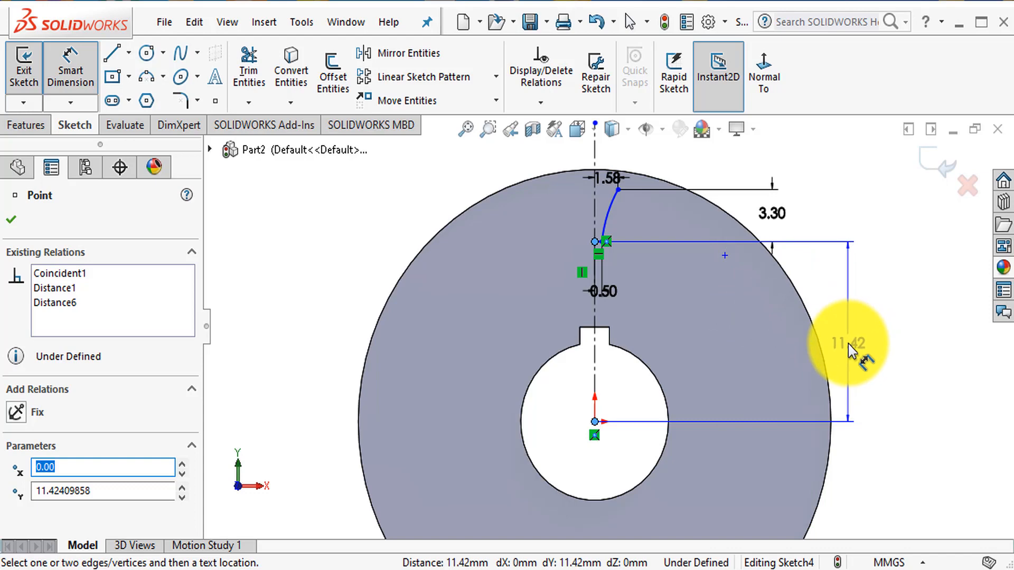
left_click(840, 344)
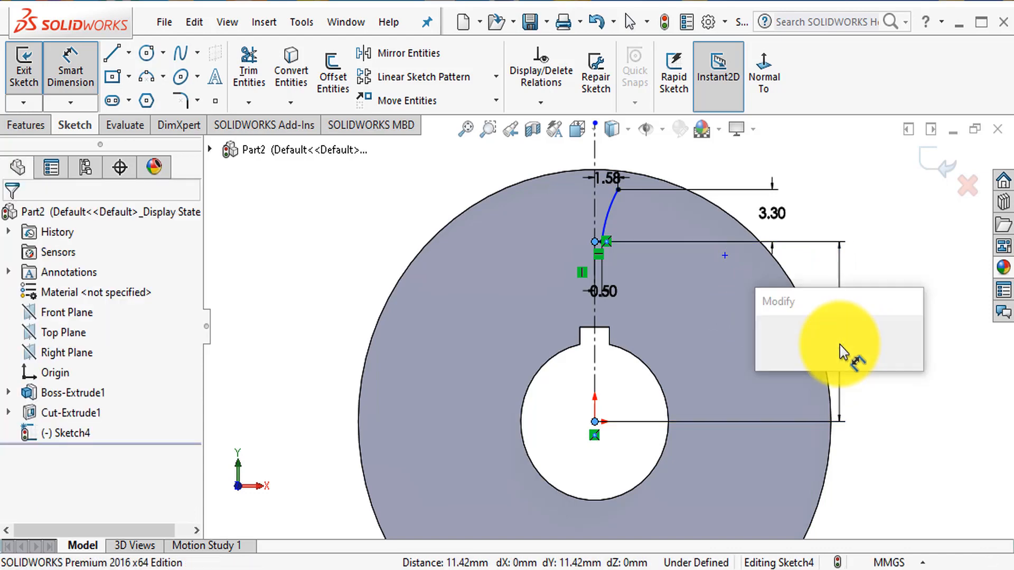
type("13.6")
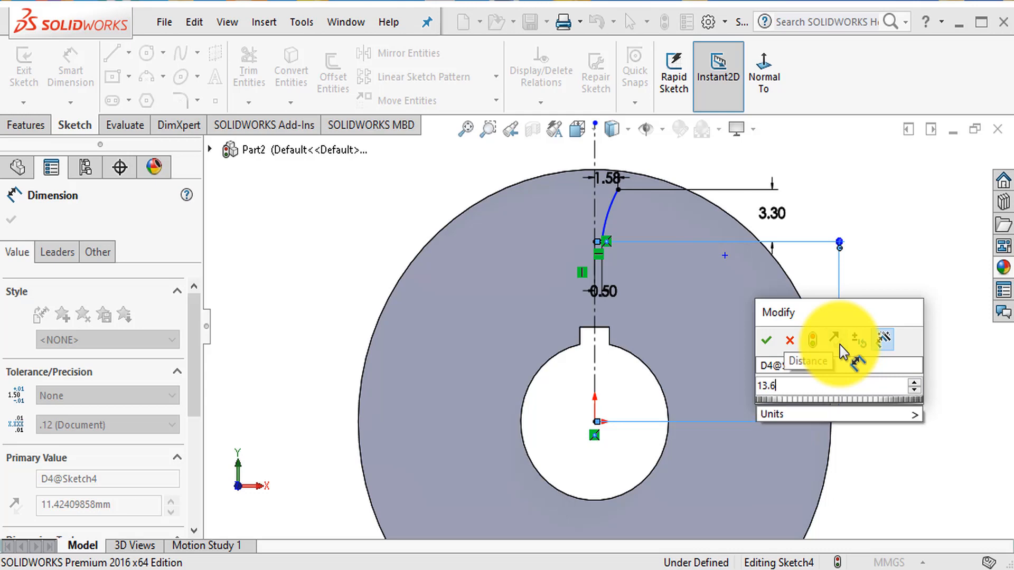
key("Return")
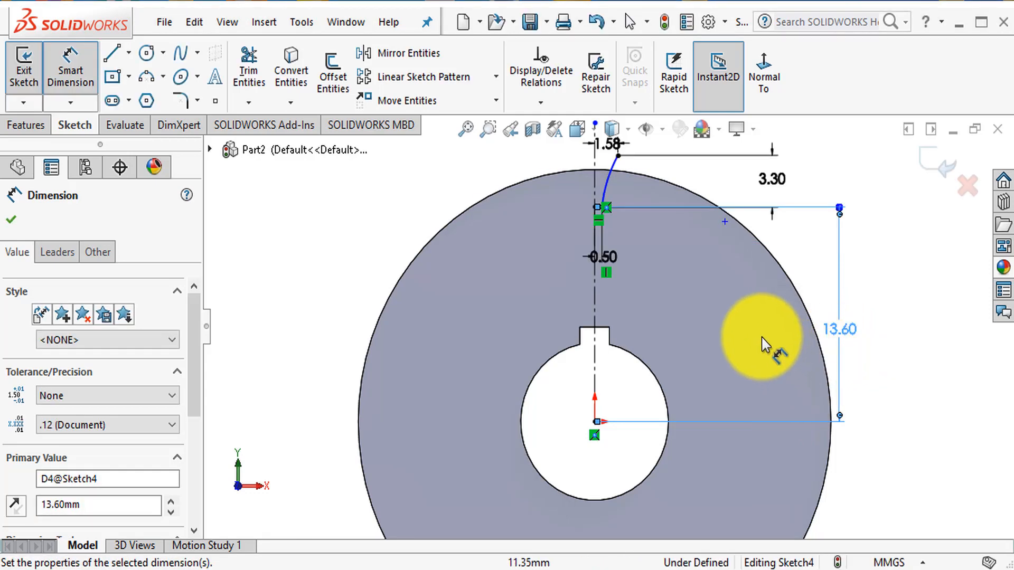
key("Escape")
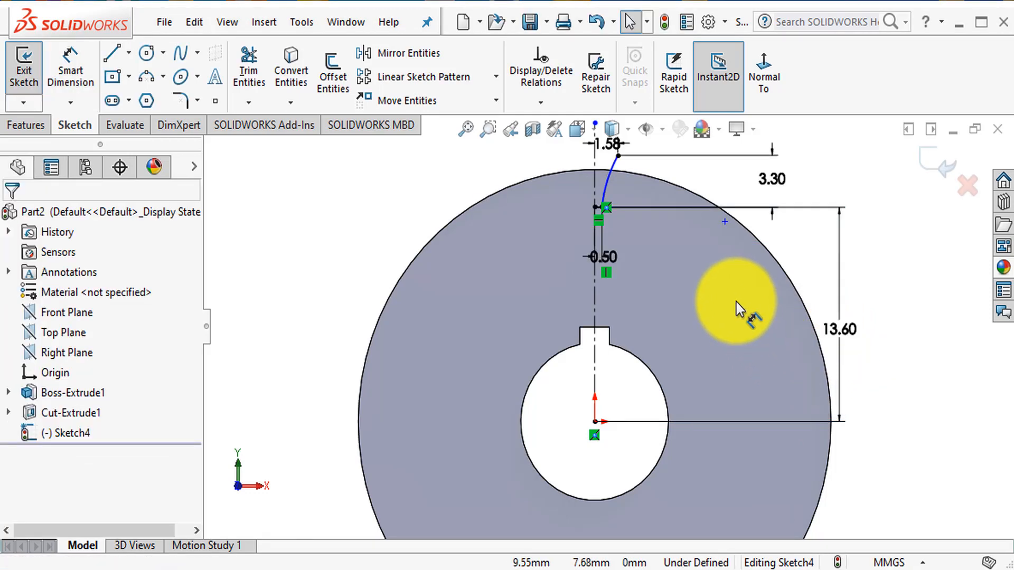
left_click(609, 179)
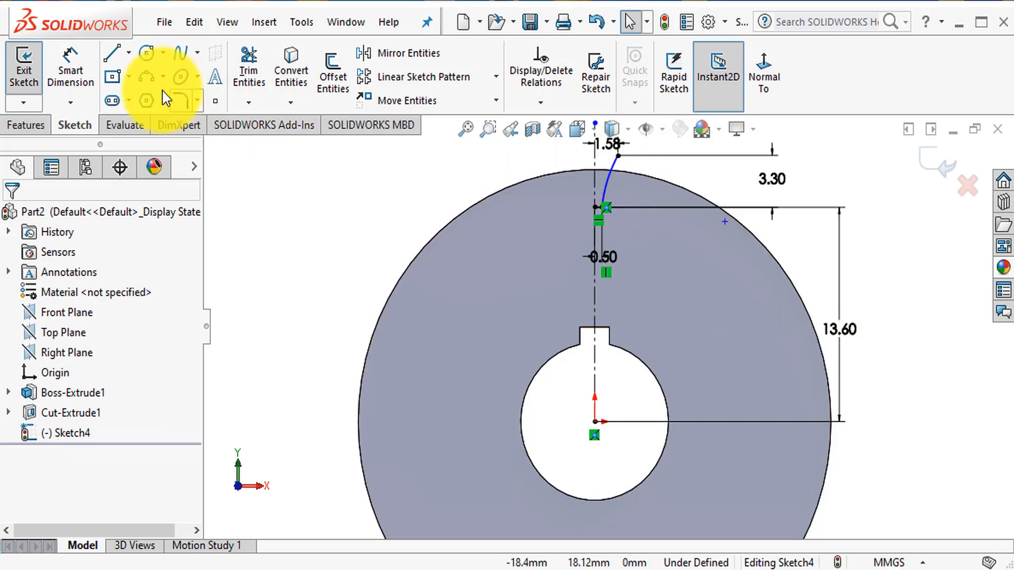
- Dimension the radius of the tooth-flank arc and set it to 4.6 mm
left_click(69, 74)
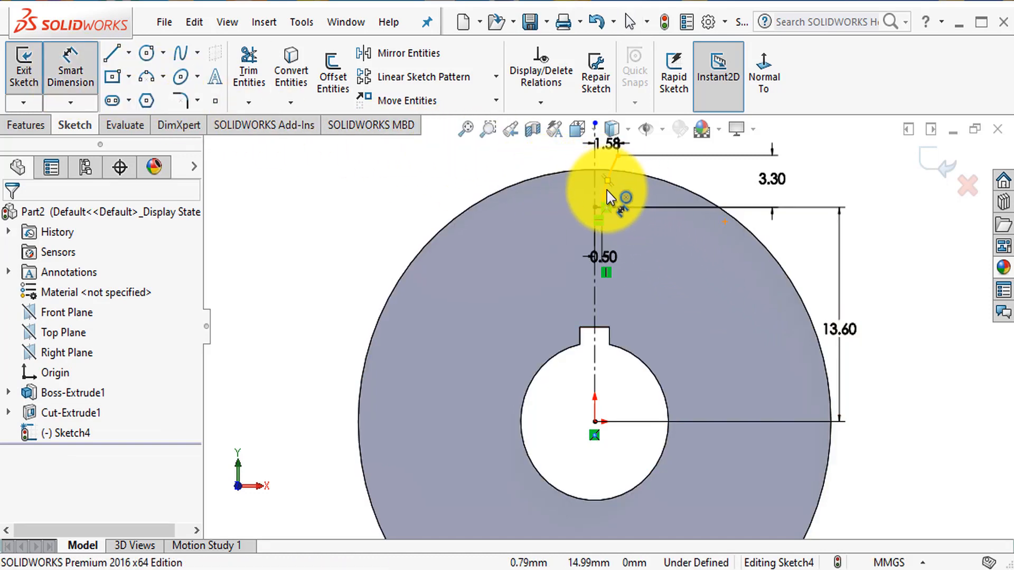
left_click(607, 191)
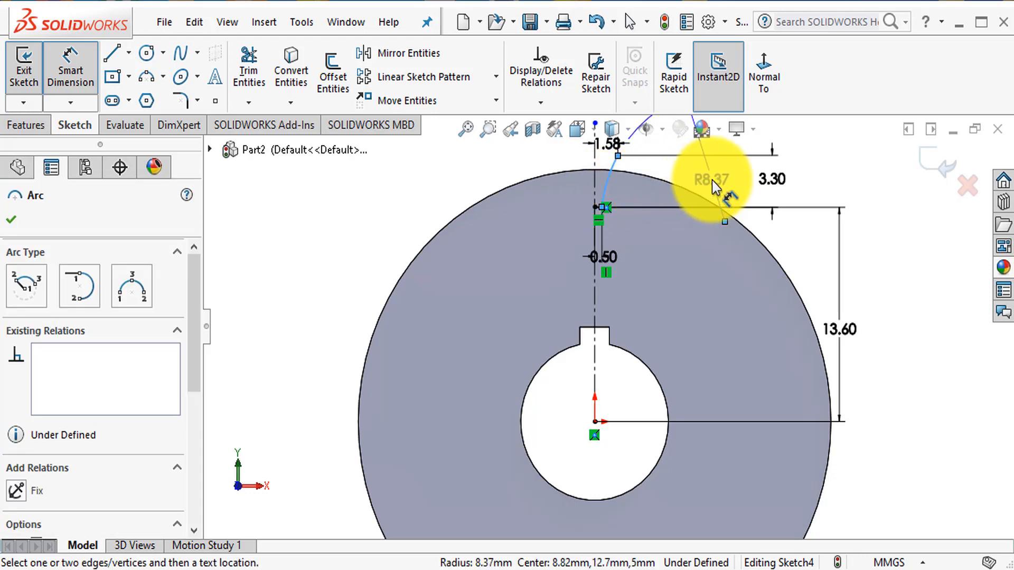
left_click(712, 180)
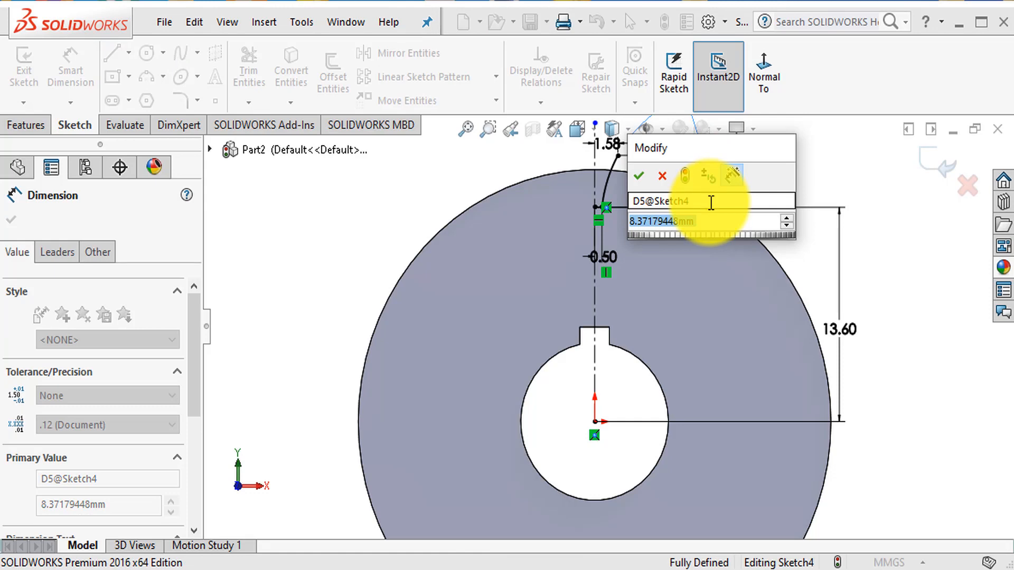
type("4.")
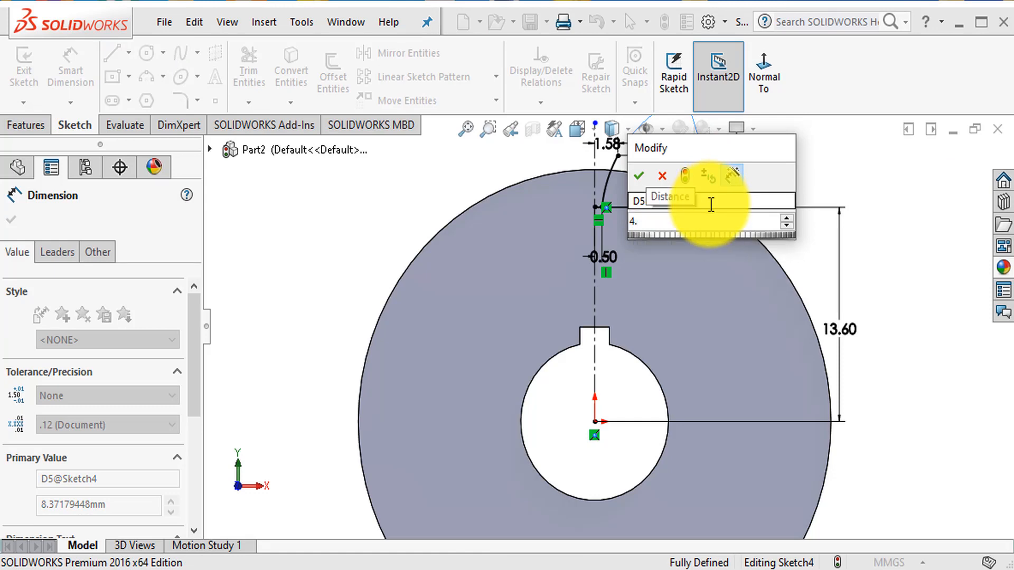
type("6")
key("Return")
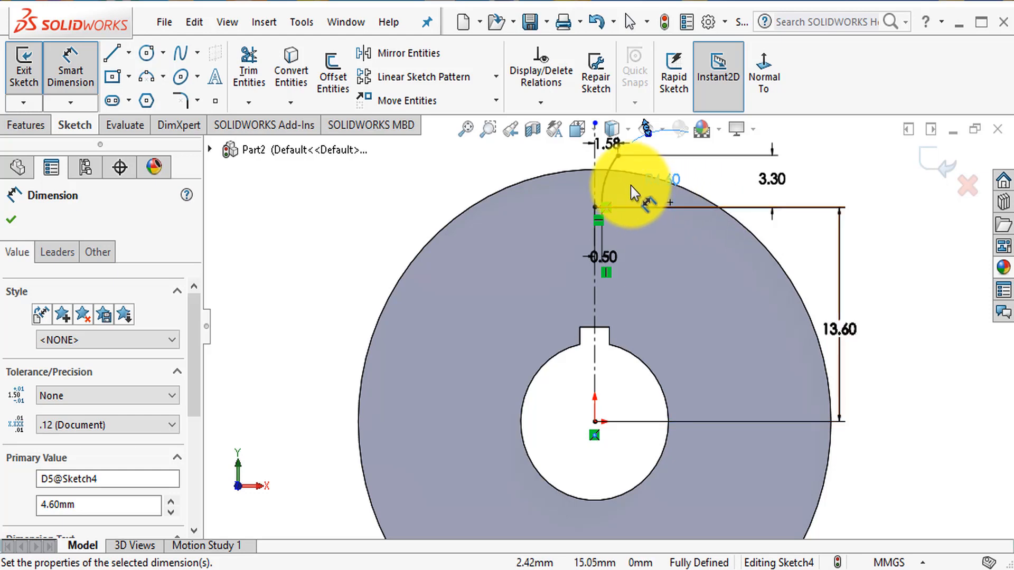
- Mirror the flank arc and the short horizontal line about the vertical centerline
scroll(630, 191, "down", 3)
scroll(595, 257, "down", 1)
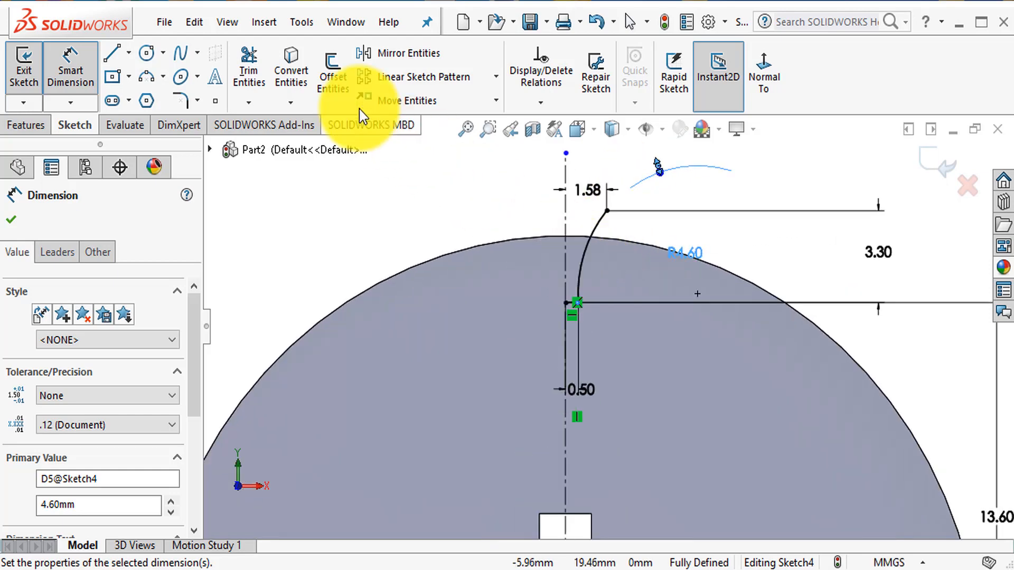
left_click(402, 61)
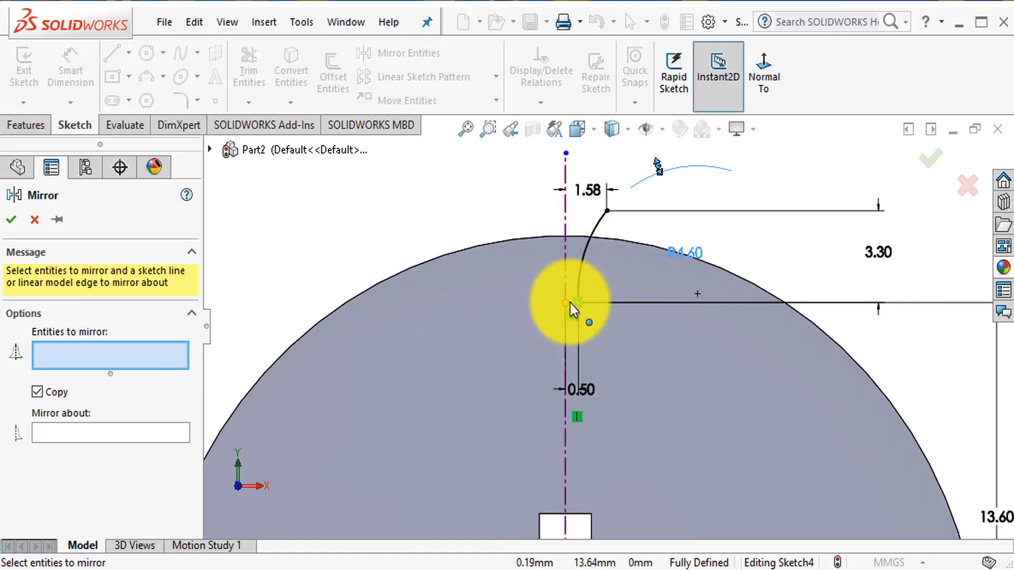
scroll(583, 325, "down", 2)
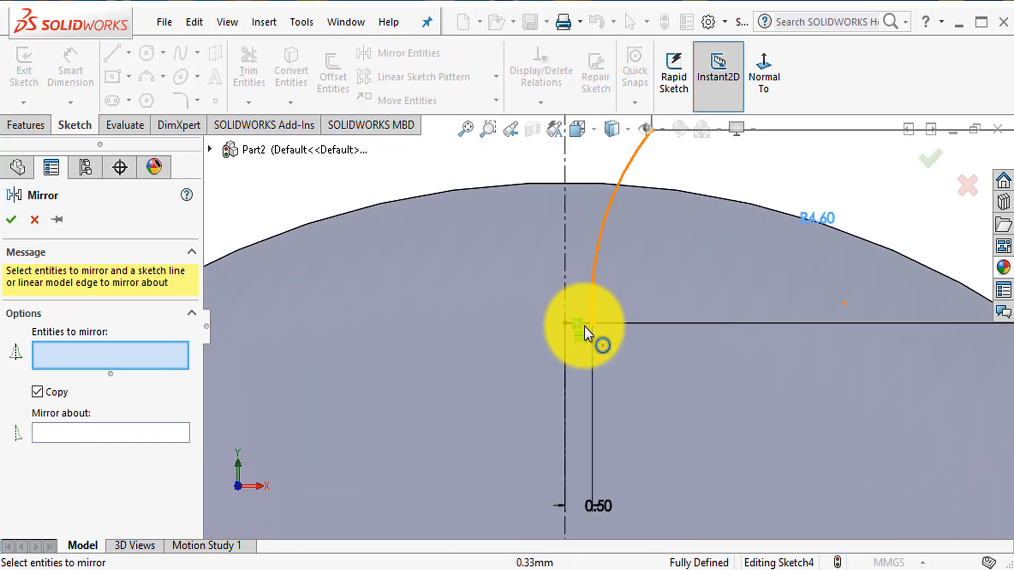
left_click(595, 293)
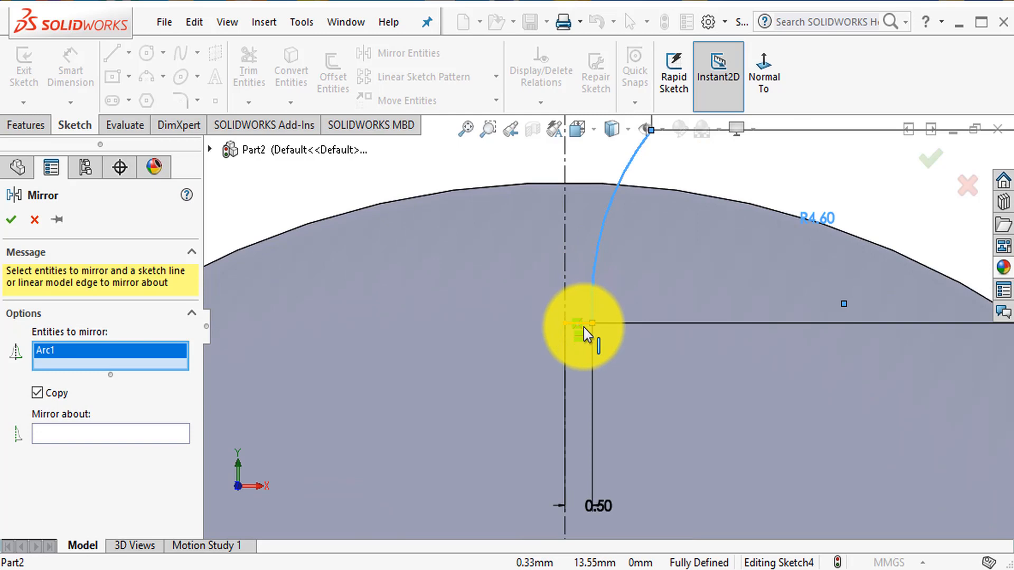
left_click(584, 324)
left_click(148, 449)
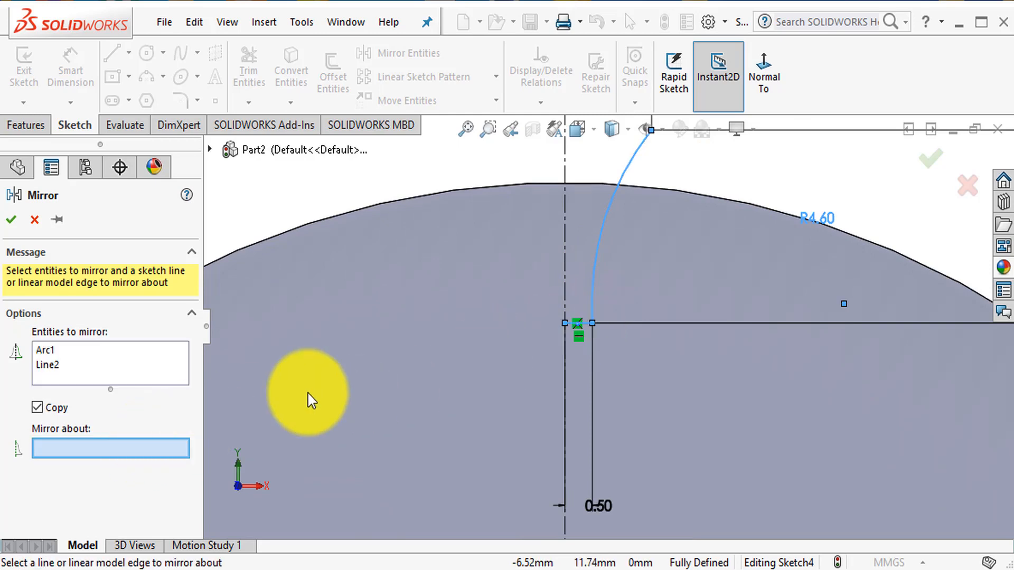
left_click(564, 269)
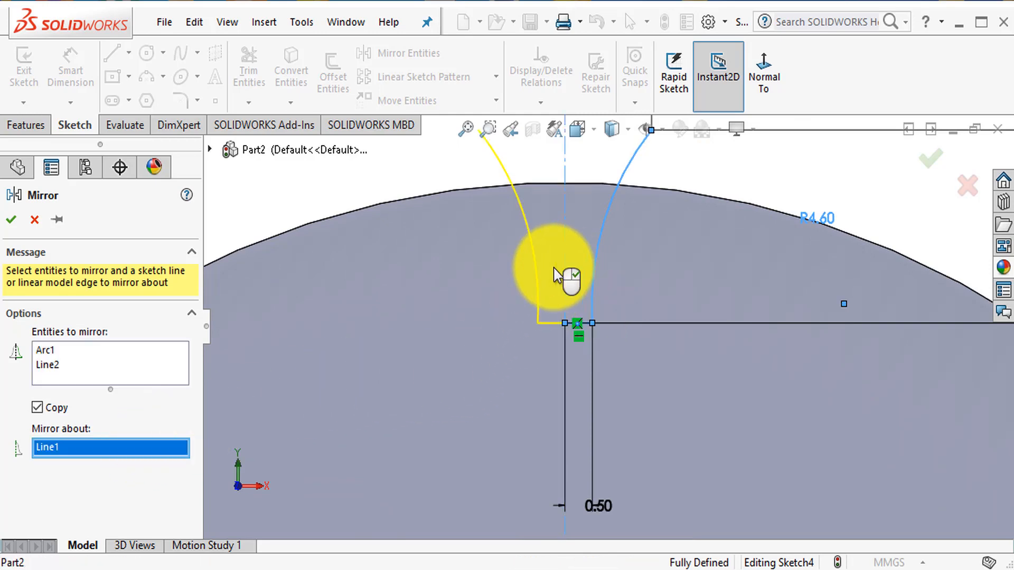
left_click(11, 224)
- Close the tooth-gap profile with a shallow upward-bulging three-point arc between the upper endpoints of the two flank arcs
scroll(429, 322, "up", 5)
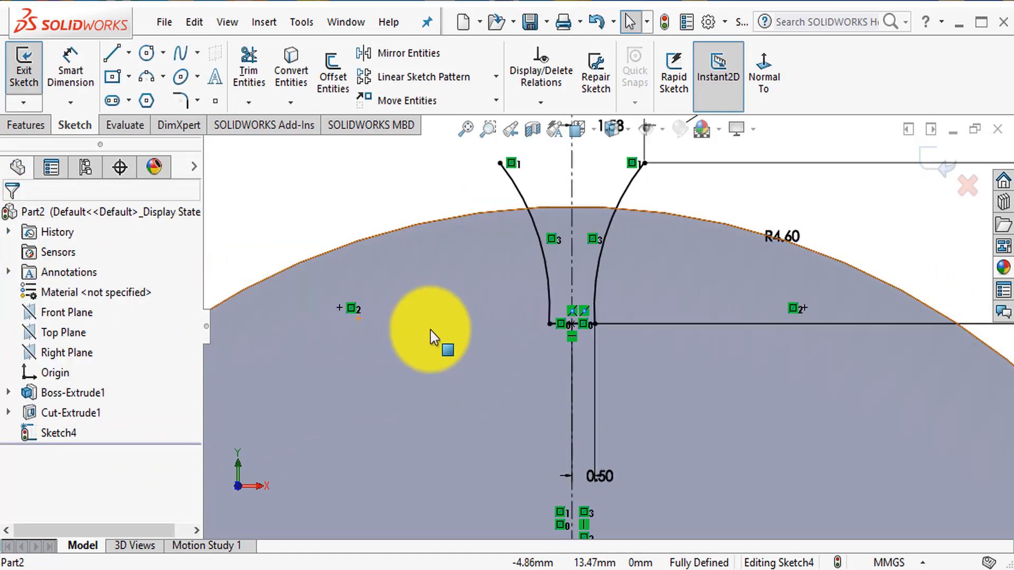
scroll(613, 298, "down", 3)
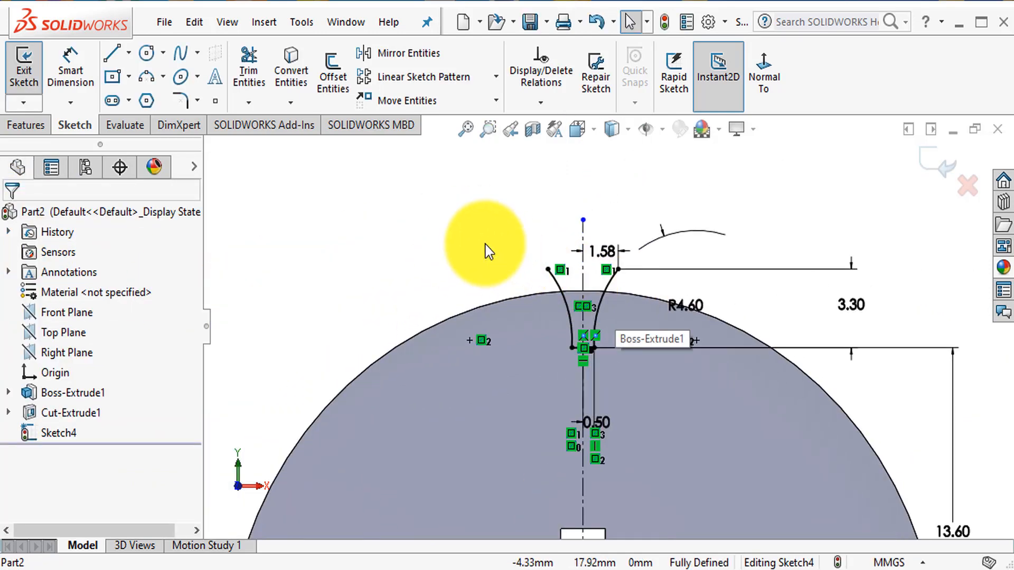
left_click(163, 77)
left_click(184, 144)
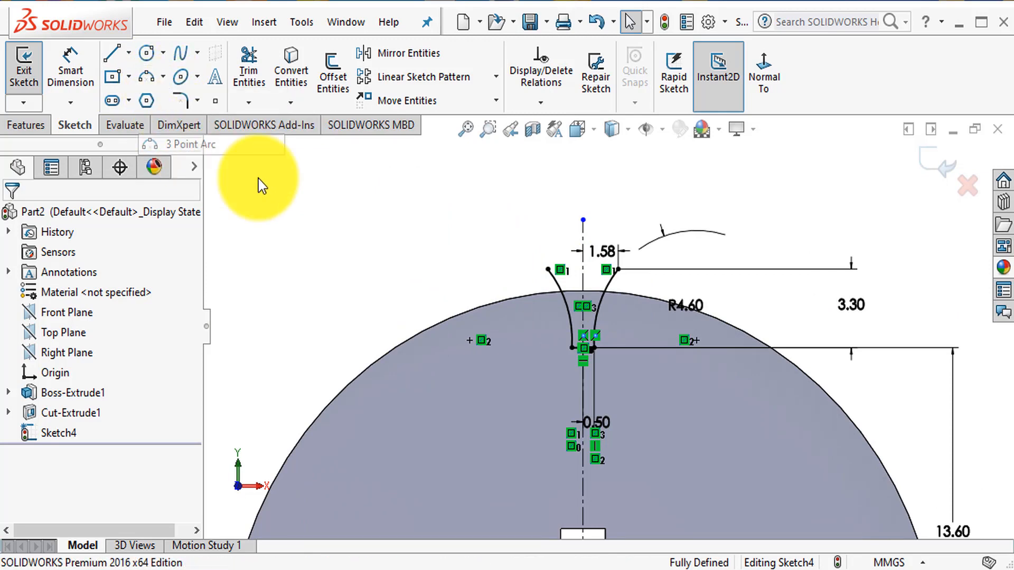
left_click(550, 270)
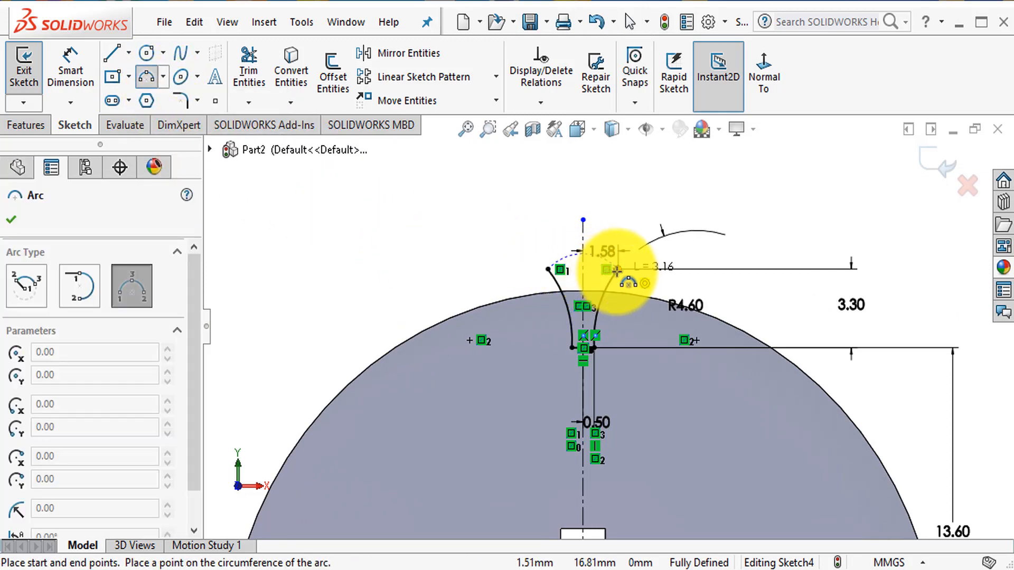
left_click(617, 270)
left_click(584, 262)
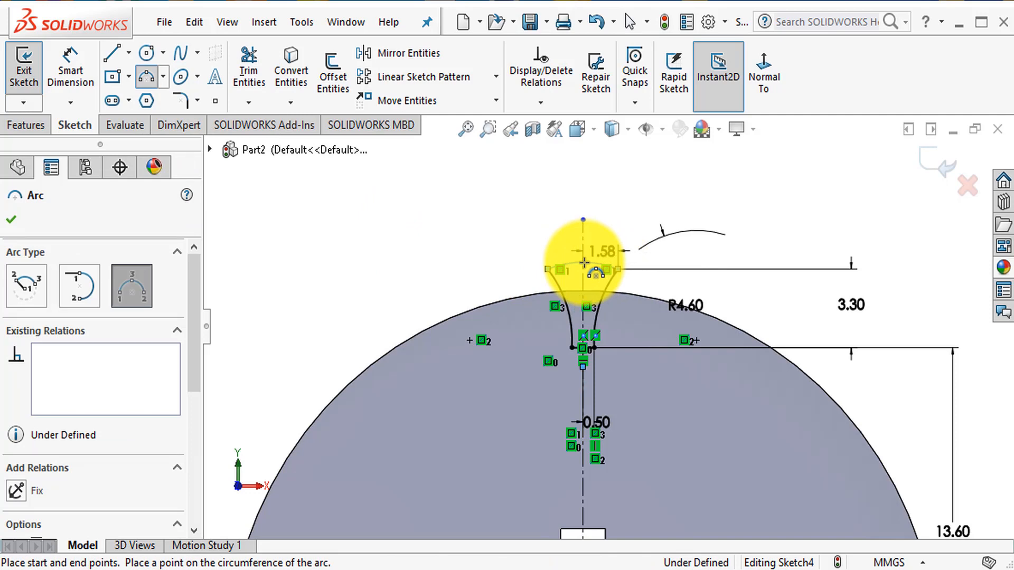
key("Escape")
- Add 0.30 mm sketch fillets to both lower corners of the tooth-gap profile, accepting the removal of conflicting relations
scroll(598, 352, "down", 5)
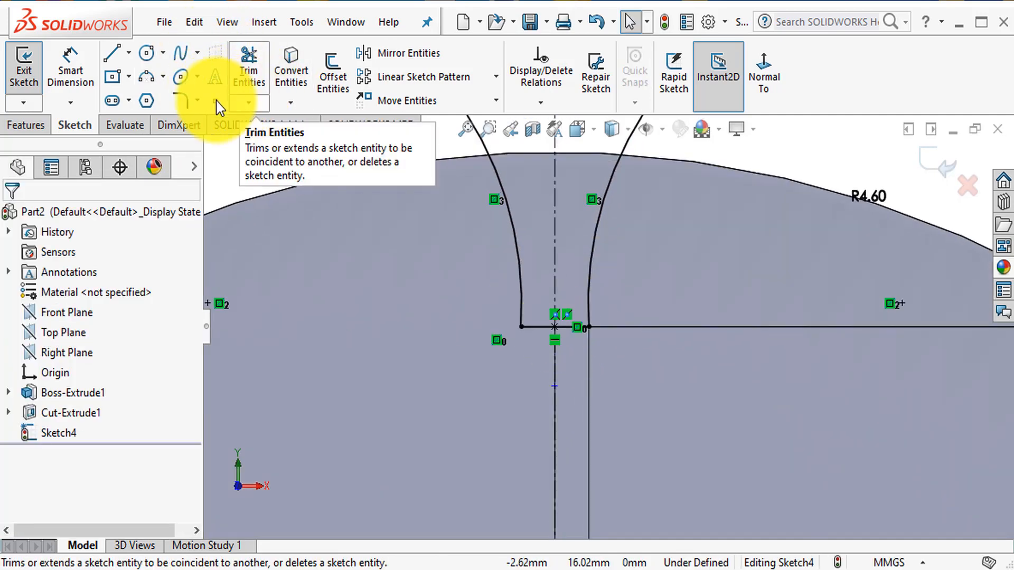
left_click(182, 101)
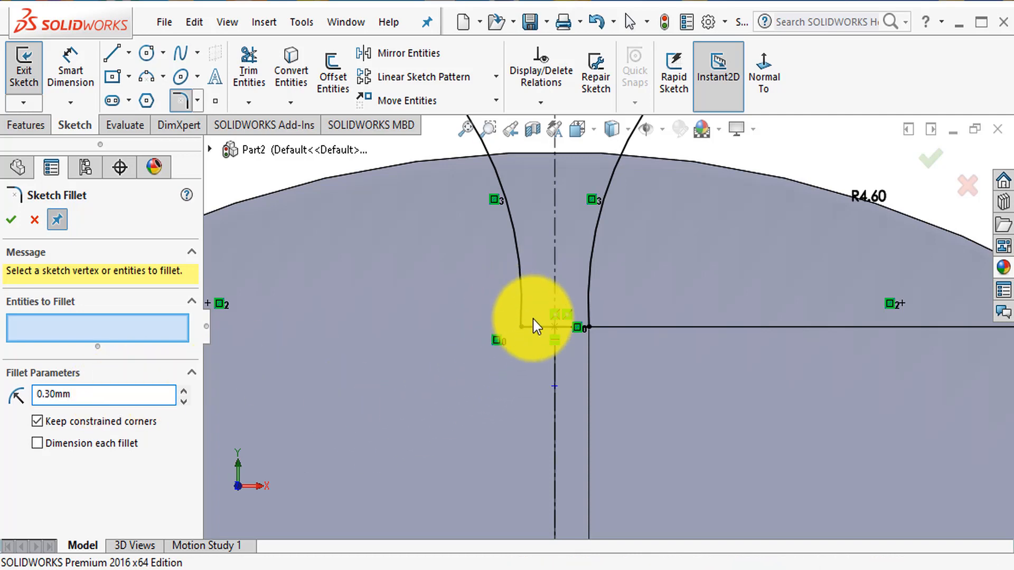
left_click_drag(499, 308, 541, 341)
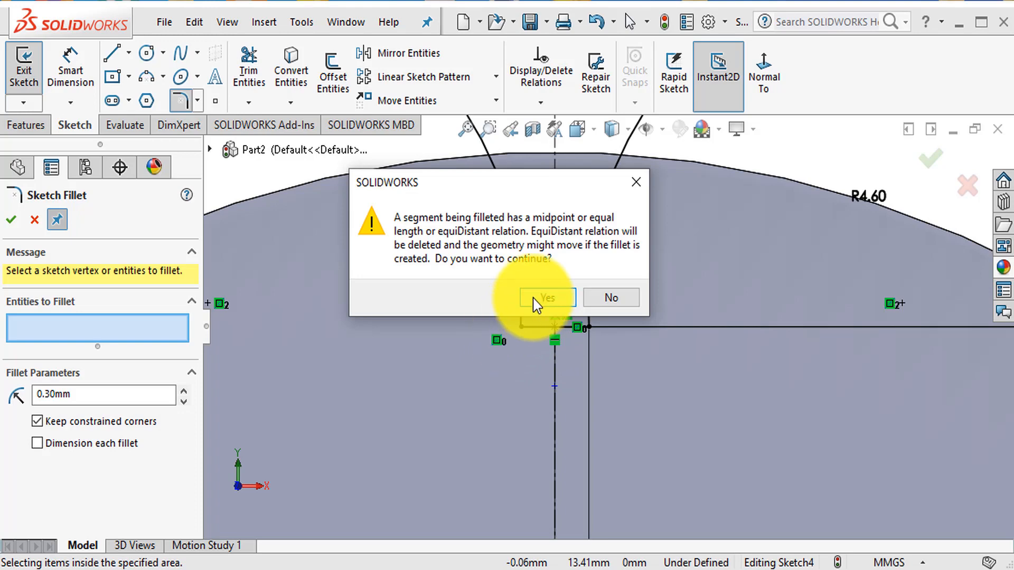
left_click(536, 304)
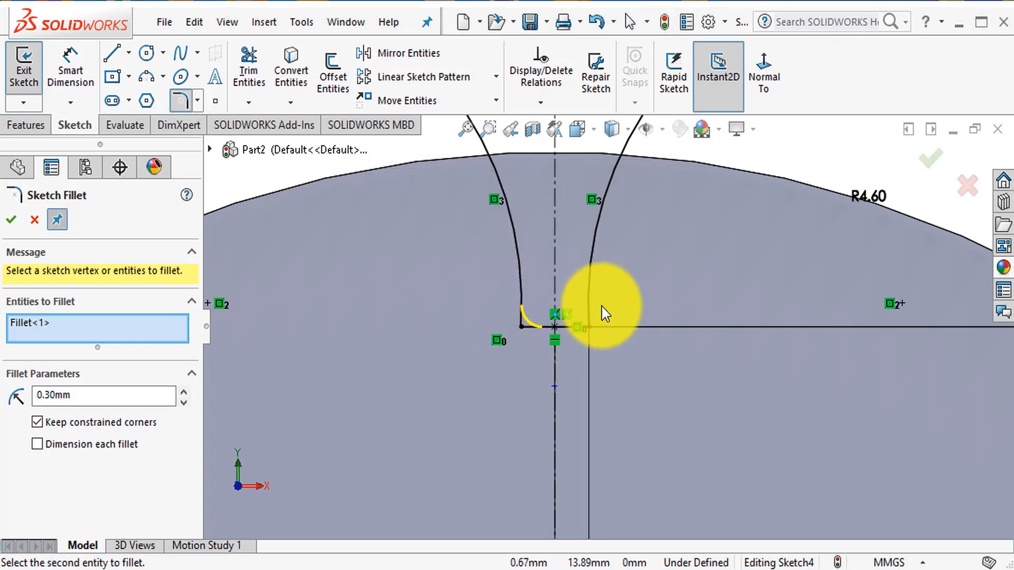
left_click(586, 328)
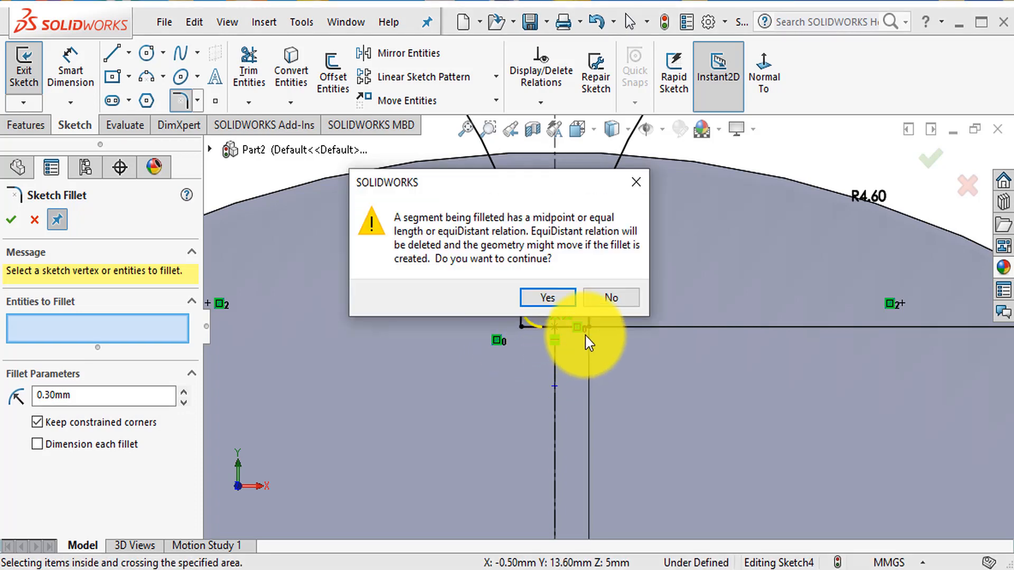
left_click(549, 298)
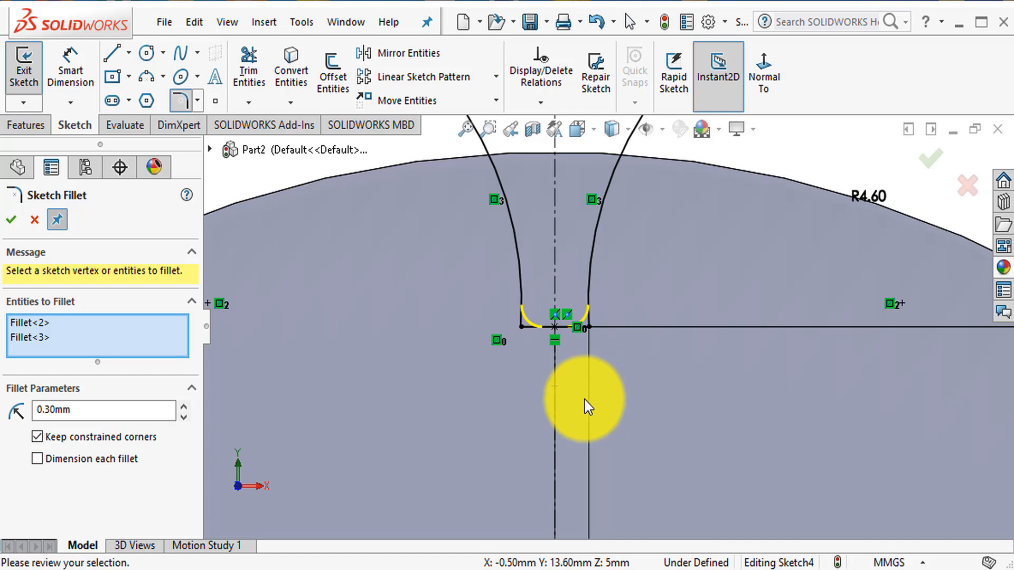
left_click(12, 220)
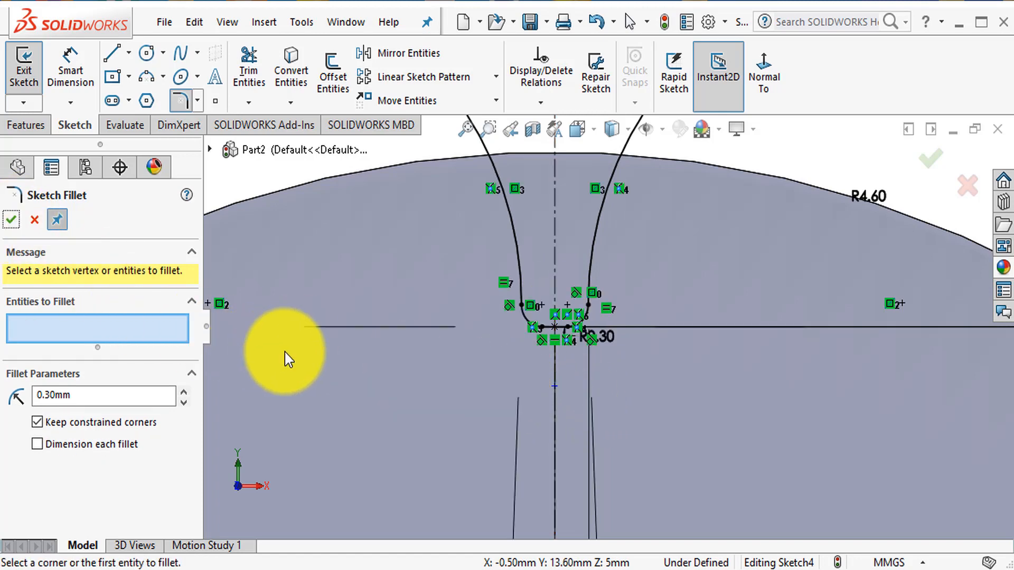
scroll(584, 319, "down", 3)
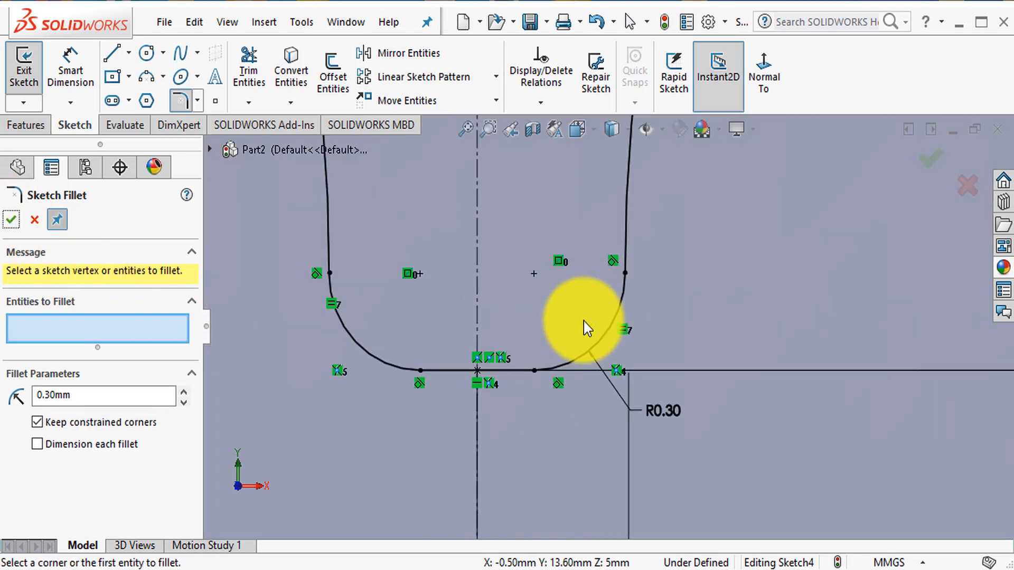
scroll(584, 324, "up", 3)
scroll(588, 325, "up", 3)
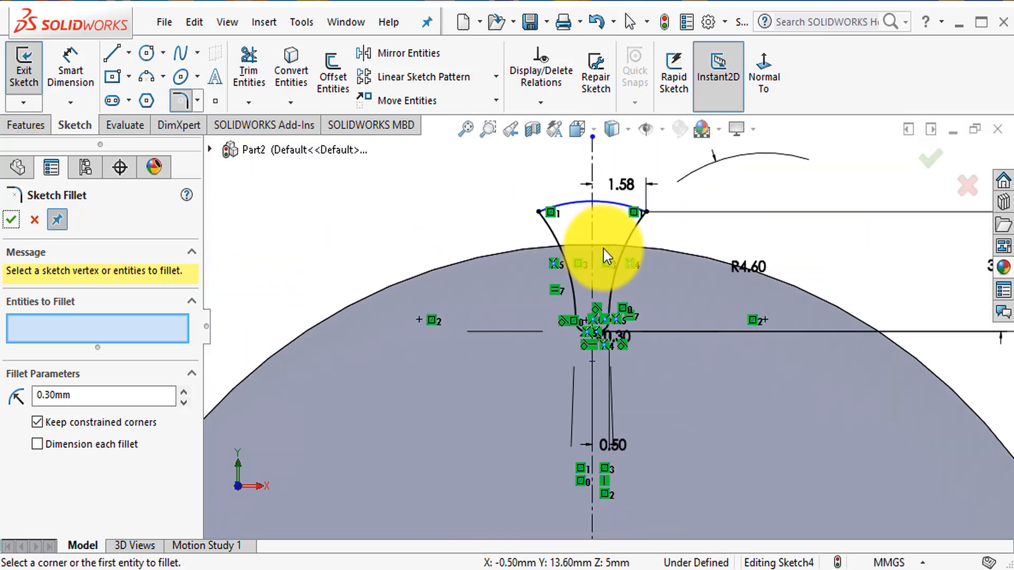
left_click(10, 220)
- Cut the tooth-gap profile through the disc with an Extruded Cut using the Up To Next end condition
mouse_move(454, 380)
middle_mouse_down()
mouse_move(547, 381)
mouse_move(534, 389)
middle_mouse_up()
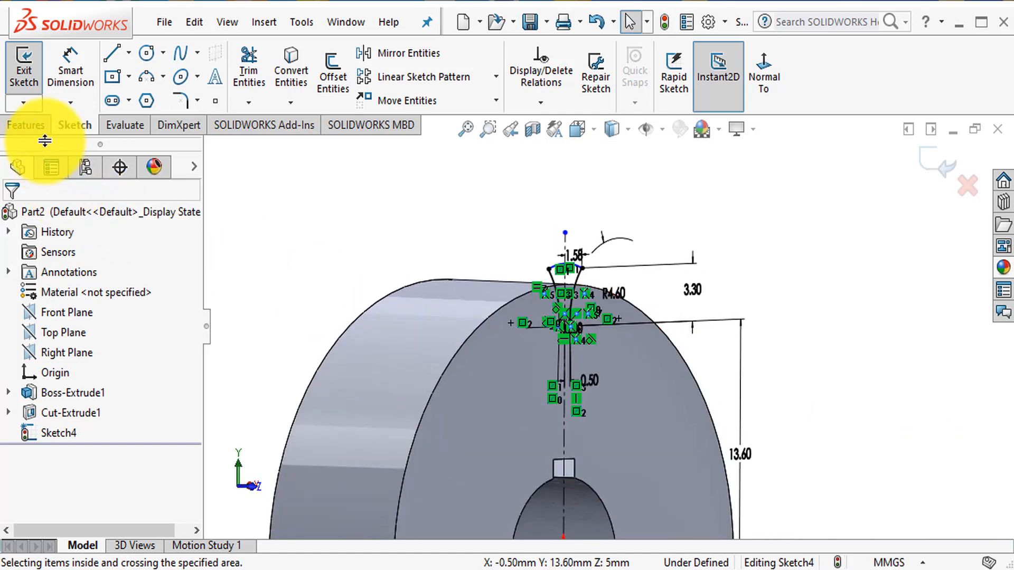
left_click(26, 125)
left_click(253, 79)
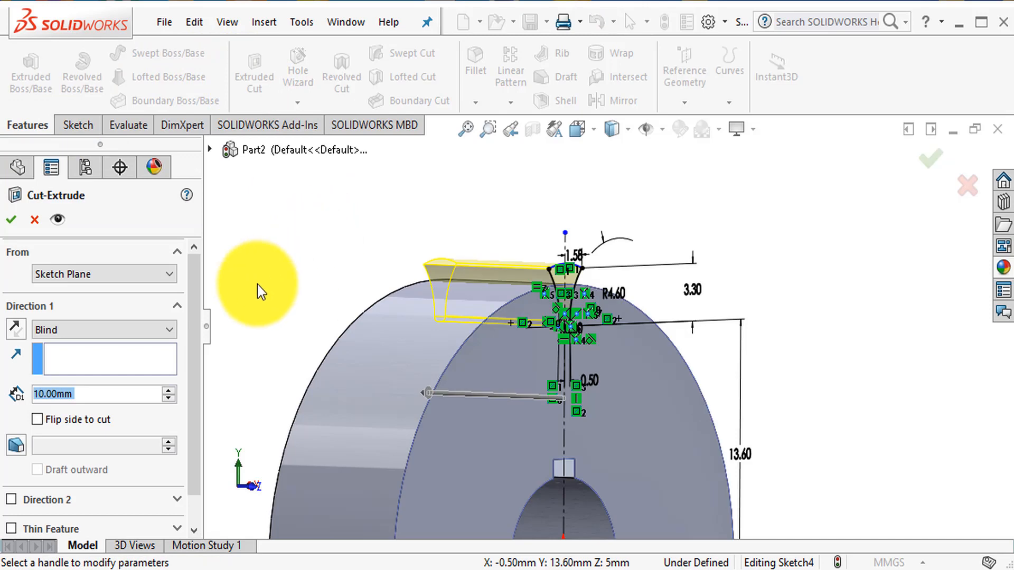
left_click(159, 330)
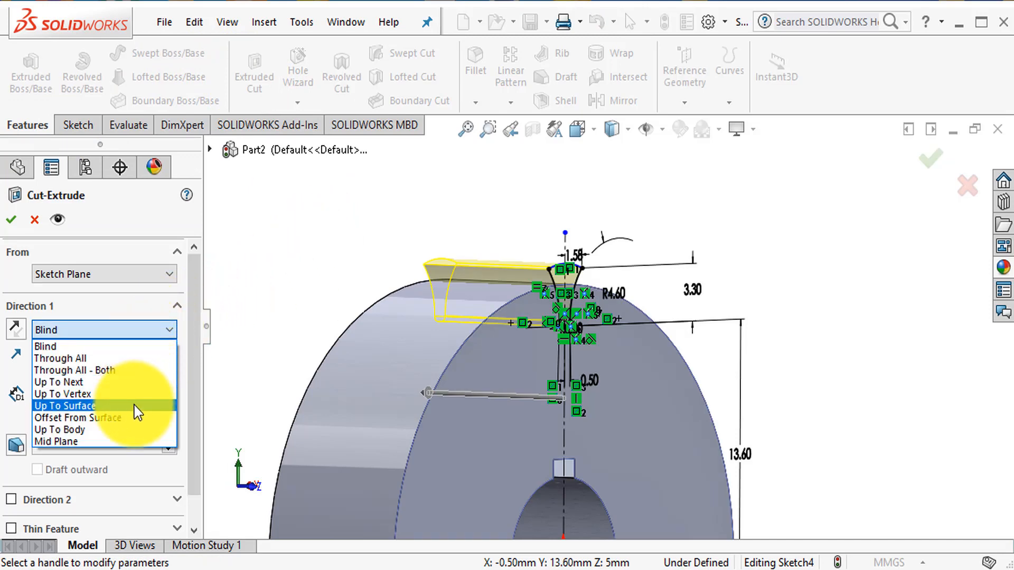
left_click(127, 382)
scroll(407, 352, "up", 3)
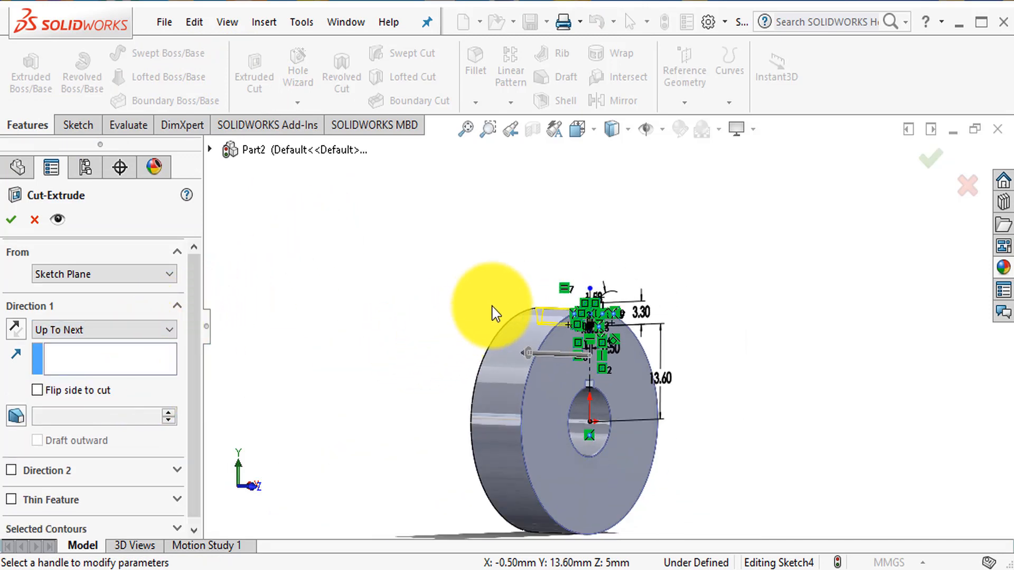
middle_click_drag(494, 307, 493, 350)
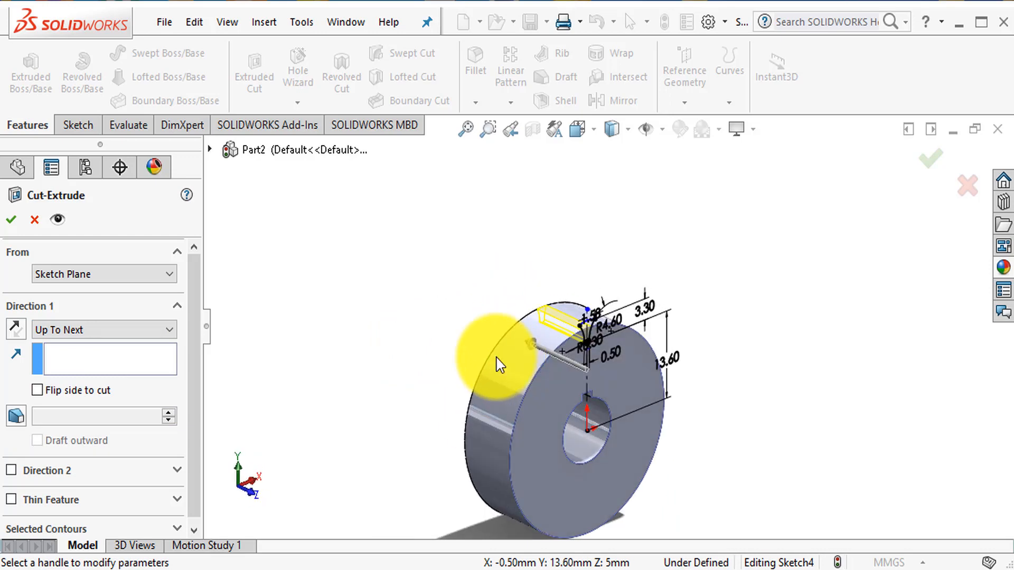
left_click(12, 219)
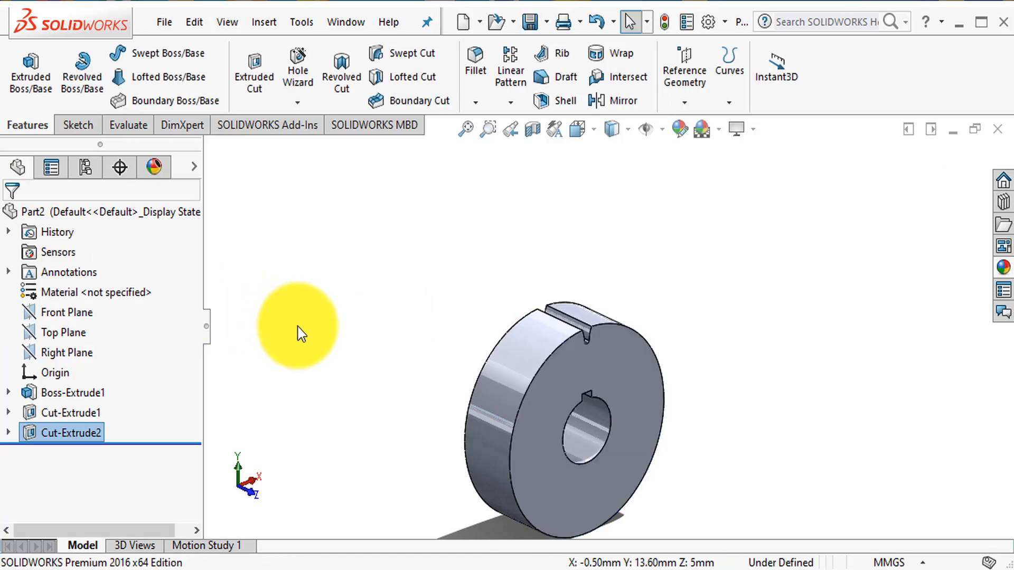
- Set up a circular pattern of the tooth-gap cut about the disc's outer circular edge, equally spaced over 360 degrees
mouse_move(641, 305)
middle_mouse_down()
mouse_move(593, 265)
mouse_move(588, 290)
mouse_move(611, 256)
mouse_move(563, 255)
mouse_move(593, 294)
mouse_move(596, 274)
middle_mouse_up()
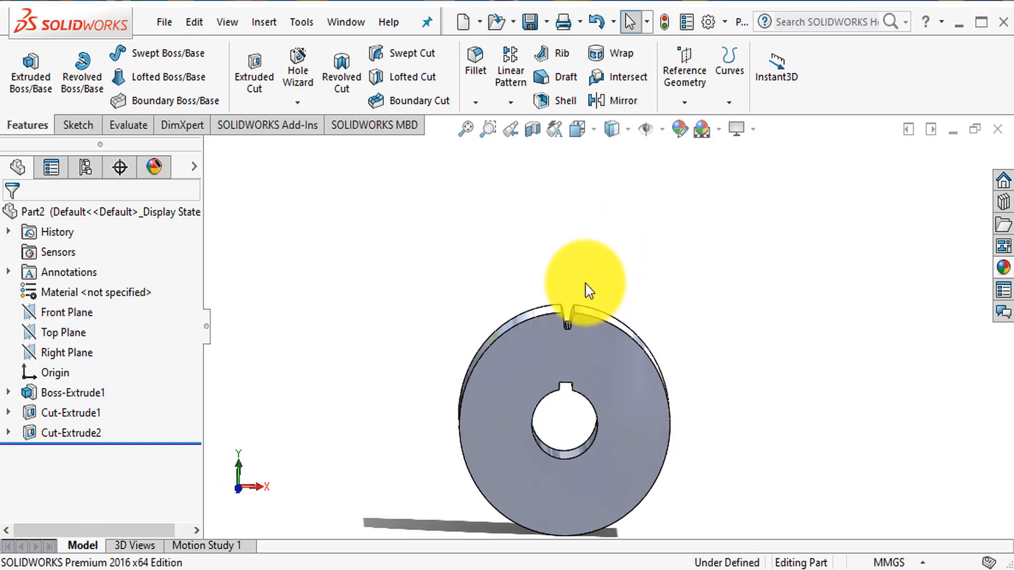
left_click(80, 432)
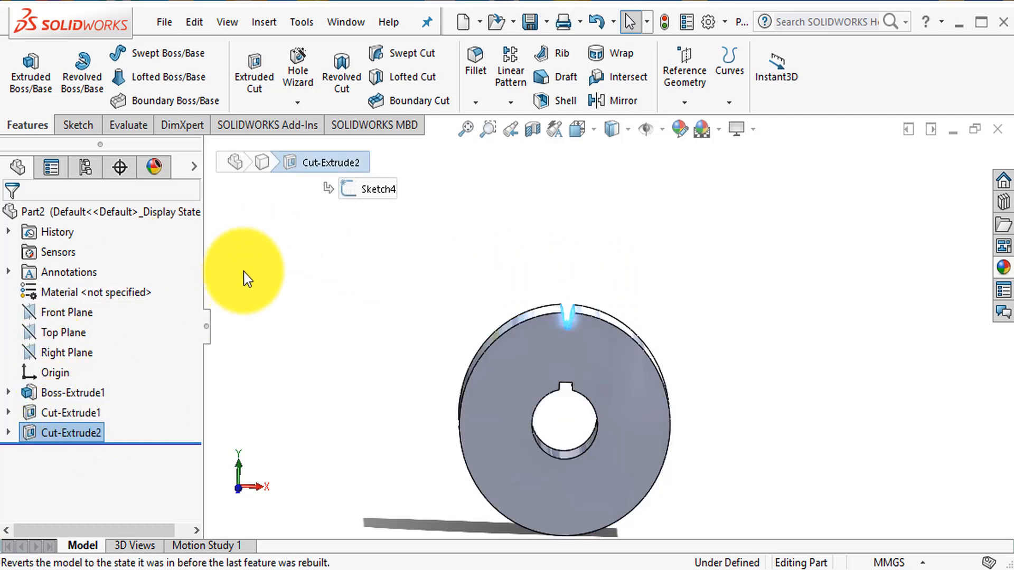
left_click(520, 106)
left_click(544, 147)
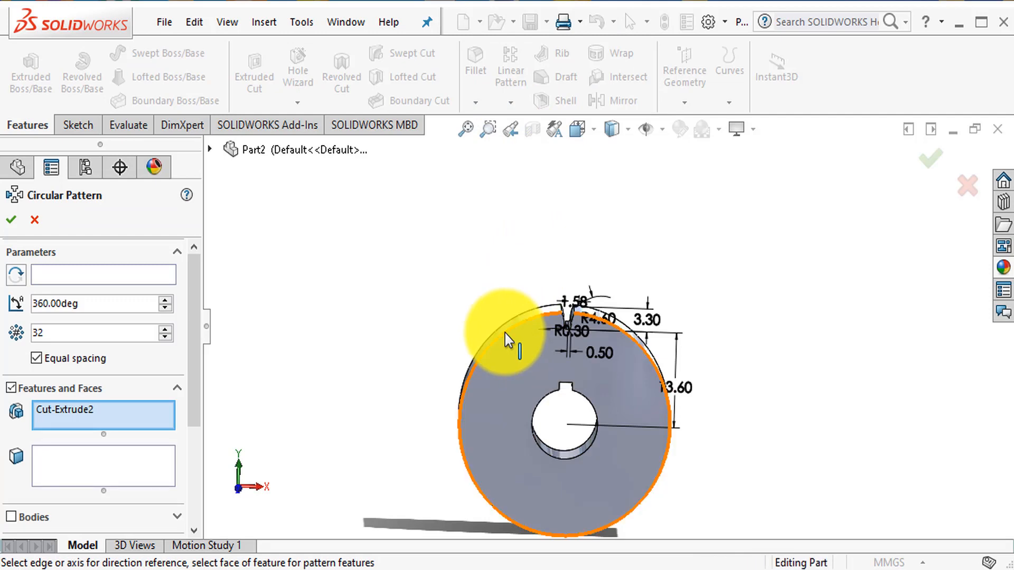
left_click(137, 275)
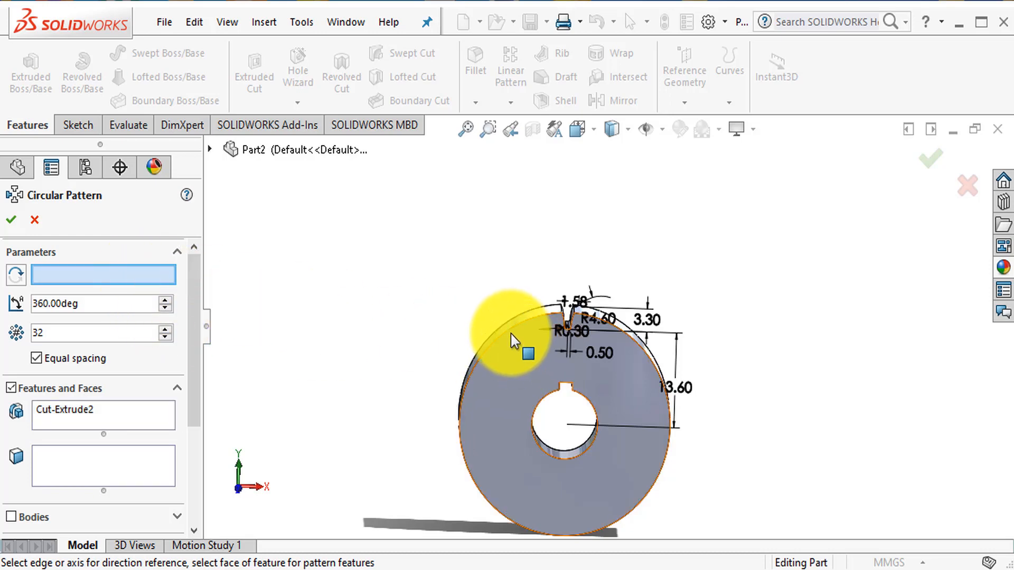
left_click(509, 335)
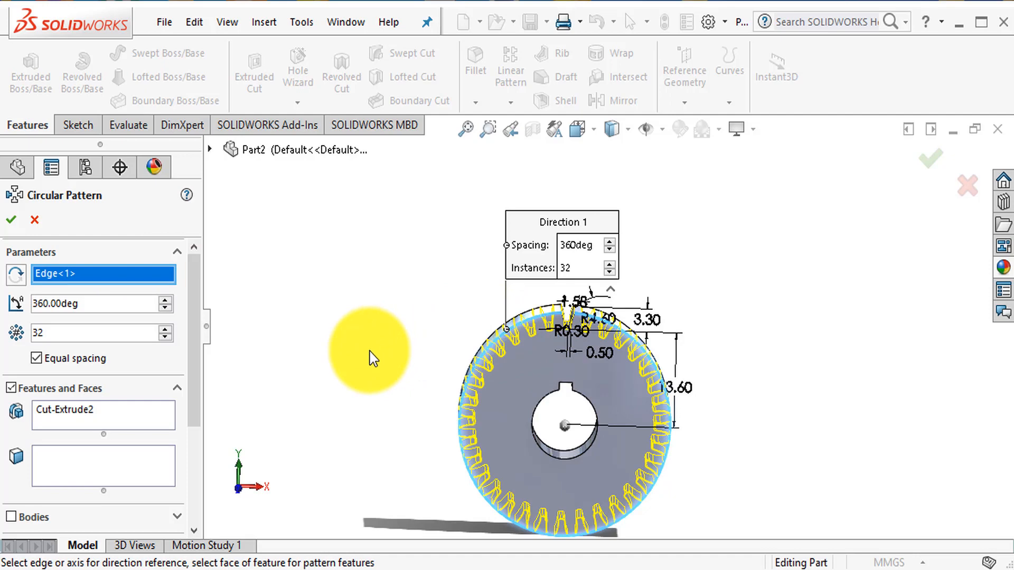
- Set the circular pattern to 32 instances and create it
left_click(165, 337)
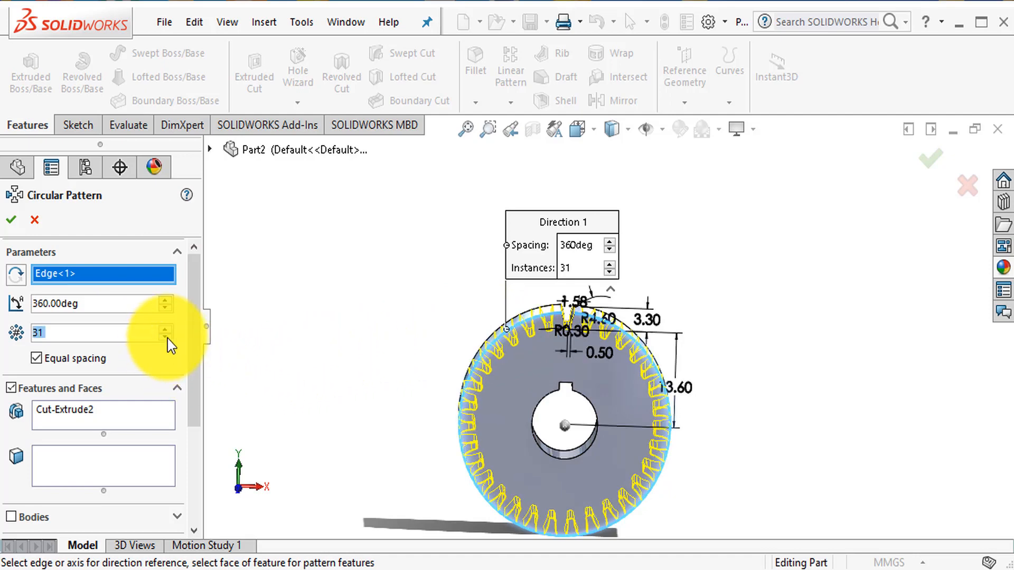
left_click(167, 338)
scroll(561, 448, "up", 2)
scroll(565, 423, "down", 3)
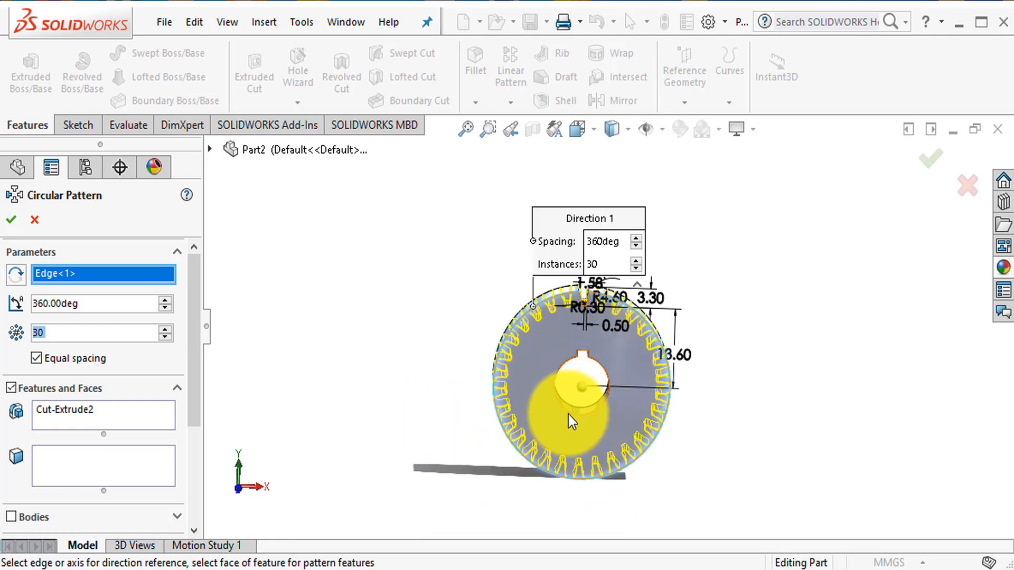
mouse_move(569, 406)
middle_mouse_down()
mouse_move(584, 363)
mouse_move(643, 360)
mouse_move(573, 363)
mouse_move(552, 383)
mouse_move(559, 403)
mouse_move(562, 386)
mouse_move(569, 398)
mouse_move(560, 409)
middle_mouse_up()
left_click(165, 329)
left_click(164, 328)
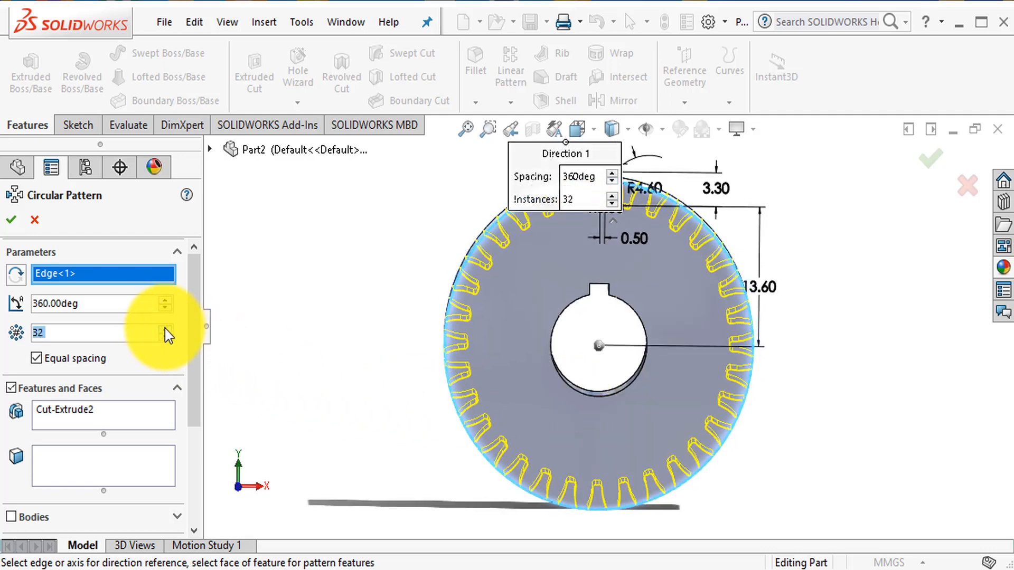
left_click(16, 221)
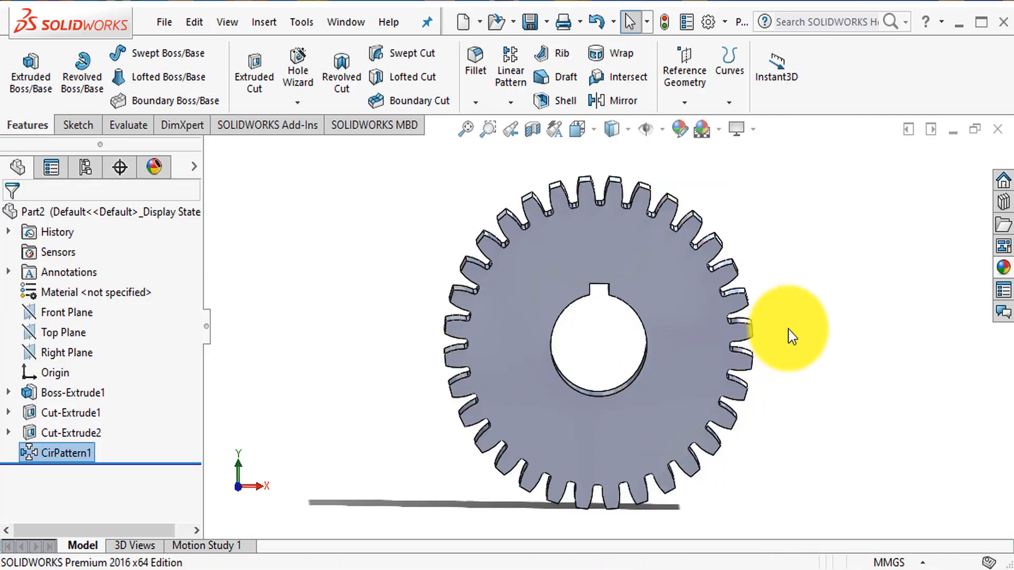
- Sketch two concentric circles centred on the origin on the gear's front face, both between the keyed bore and the tooth roots
scroll(788, 328, "up", 2)
middle_click_drag(792, 336, 779, 267)
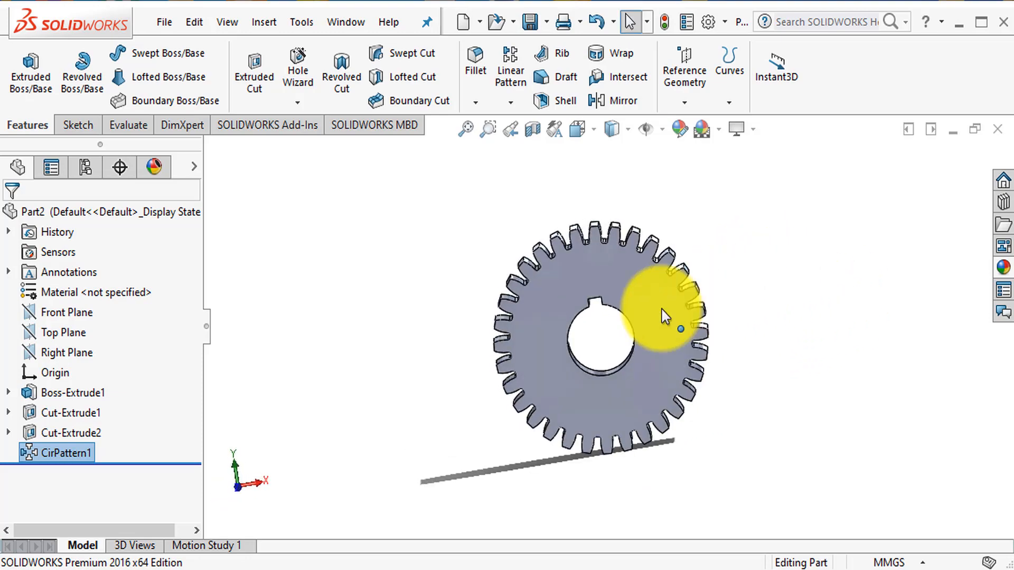
left_click(640, 312)
left_click(710, 256)
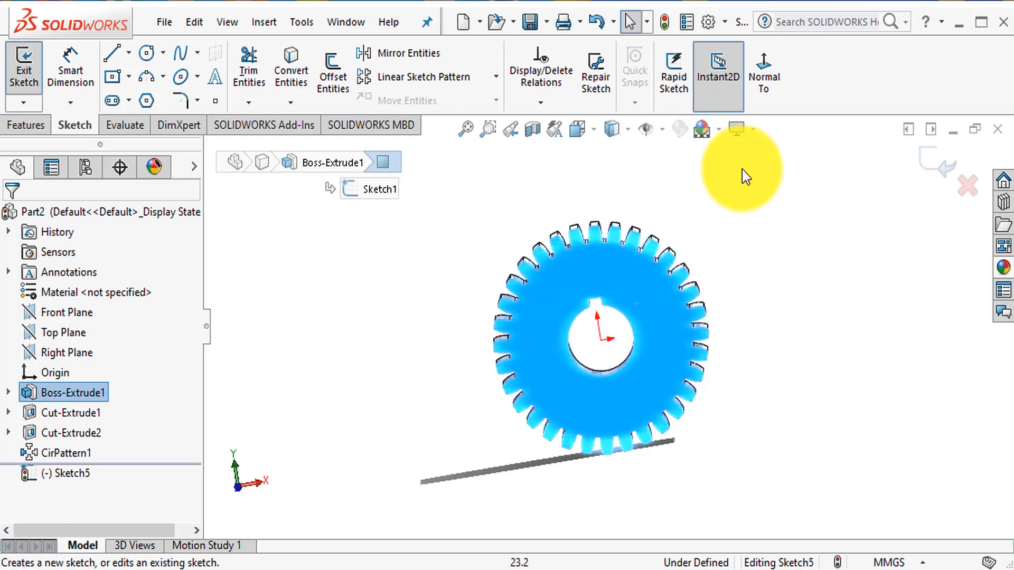
left_click(763, 94)
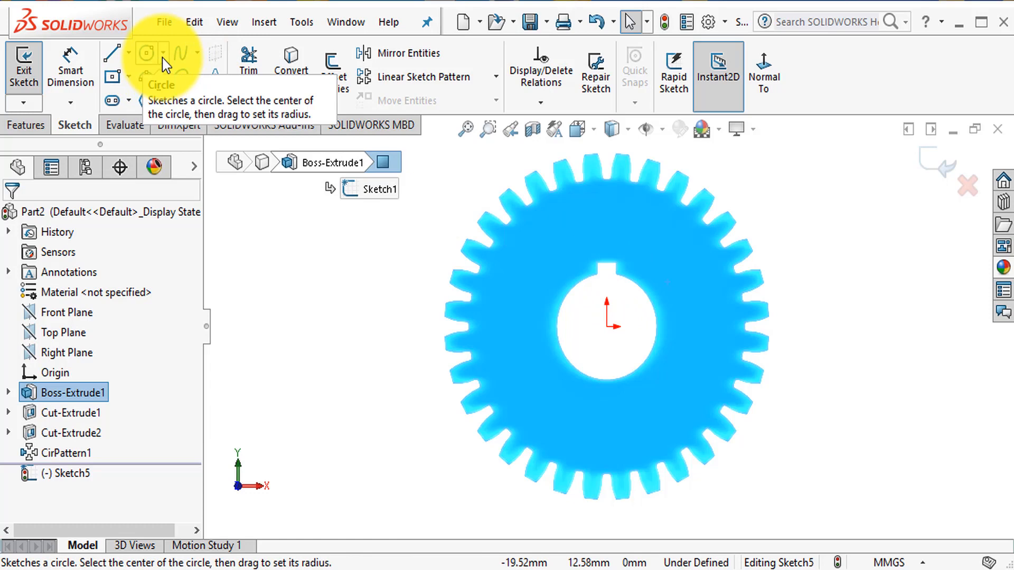
left_click(148, 58)
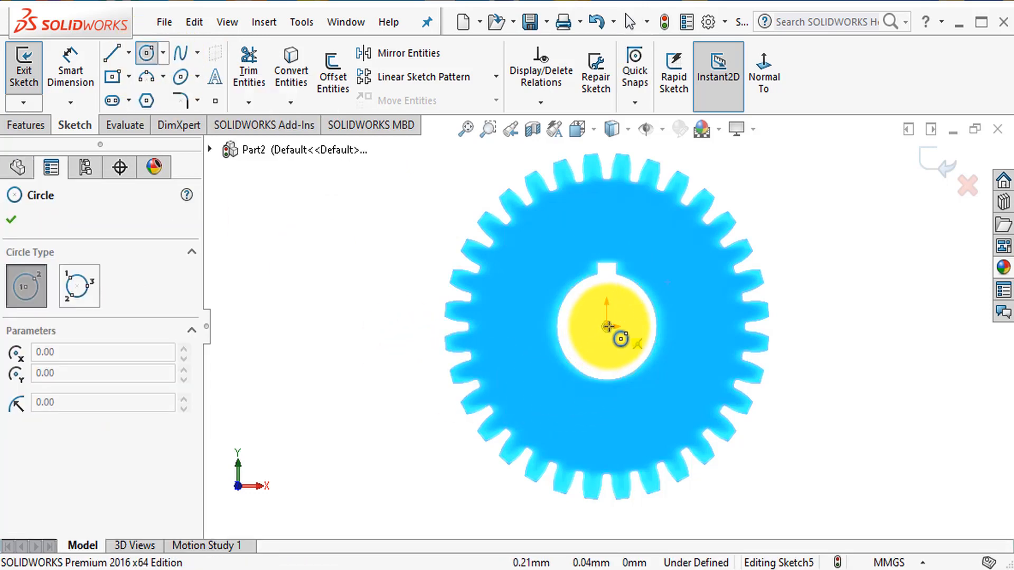
left_click(608, 326)
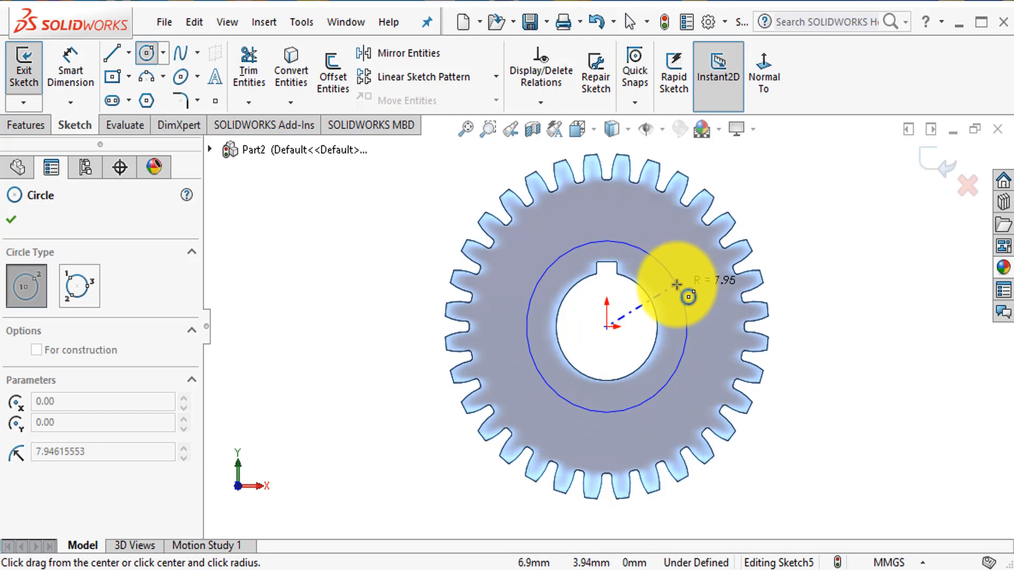
left_click(694, 292)
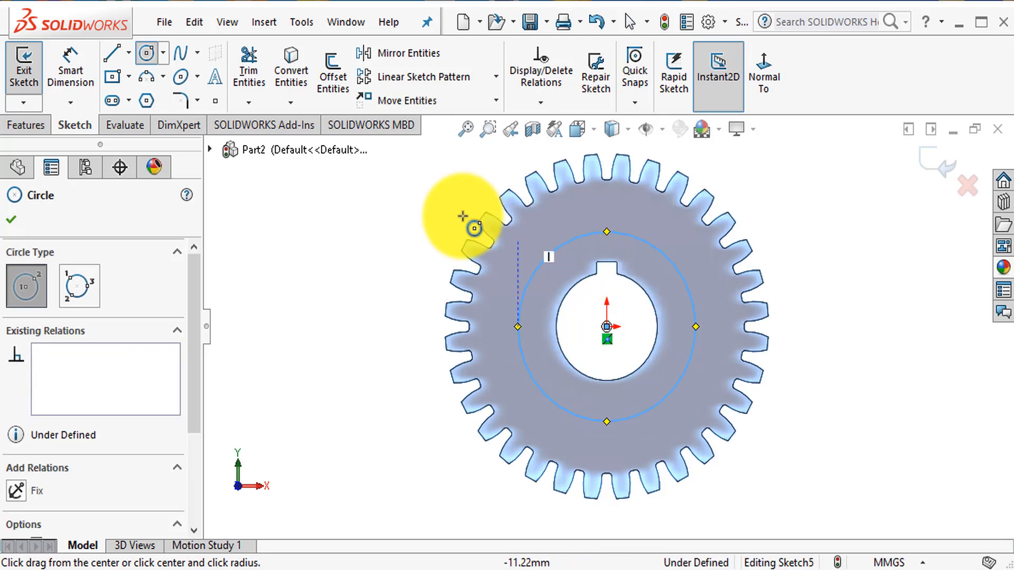
left_click(607, 326)
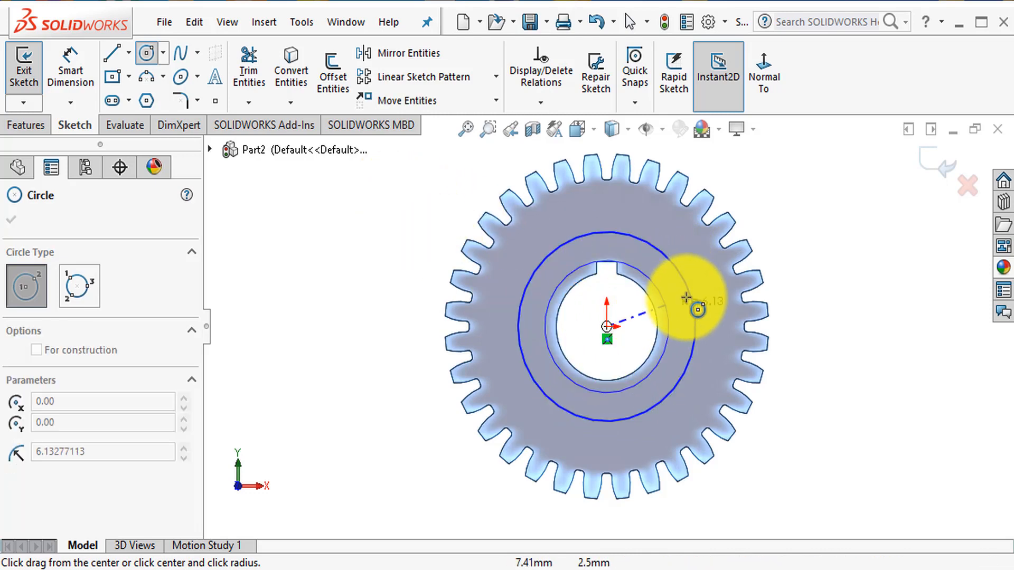
left_click(718, 287)
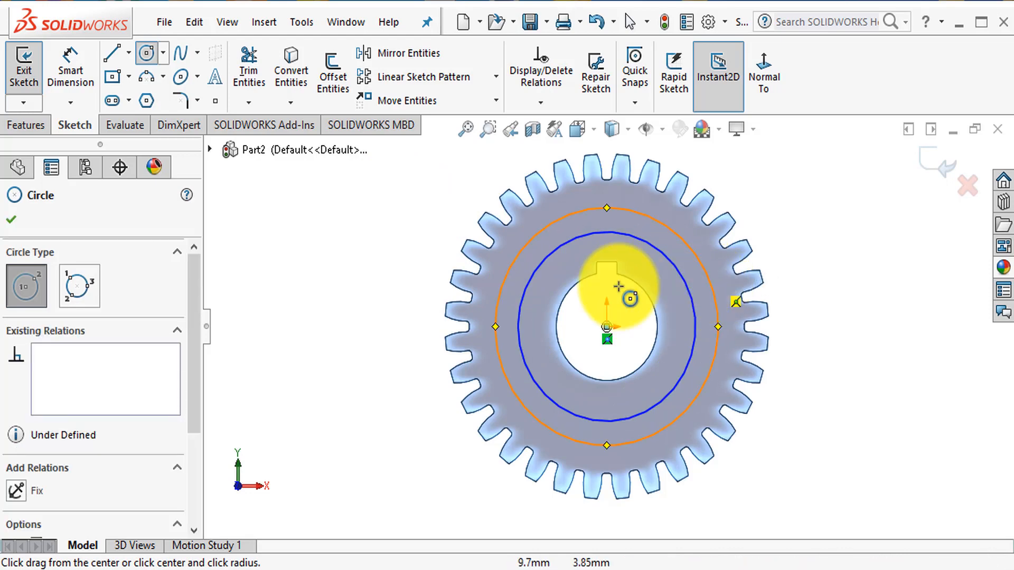
left_click(12, 221)
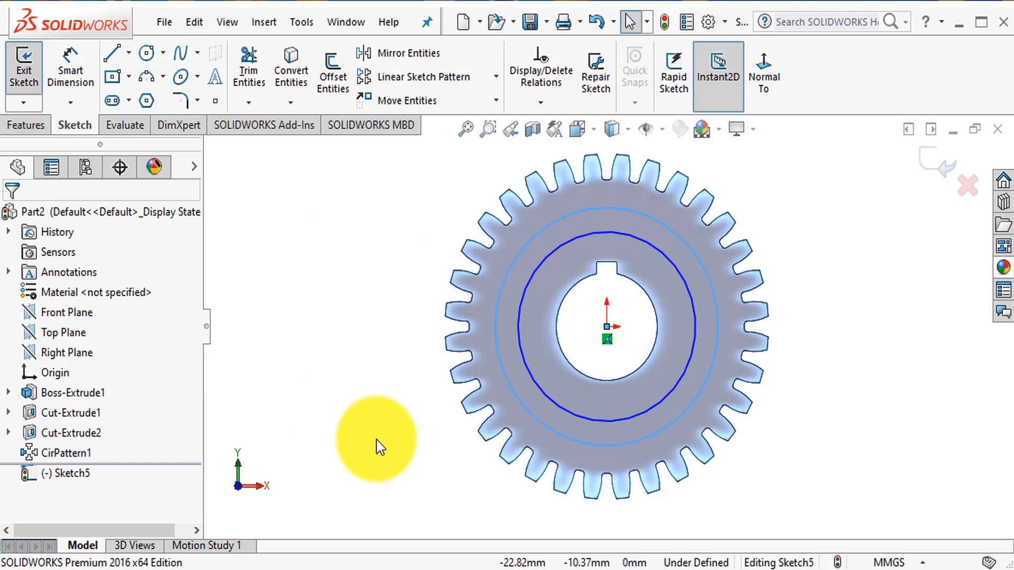
- Cut the ring between the two circles into the gear face with a Blind Extruded Cut 3 mm deep
left_click(31, 127)
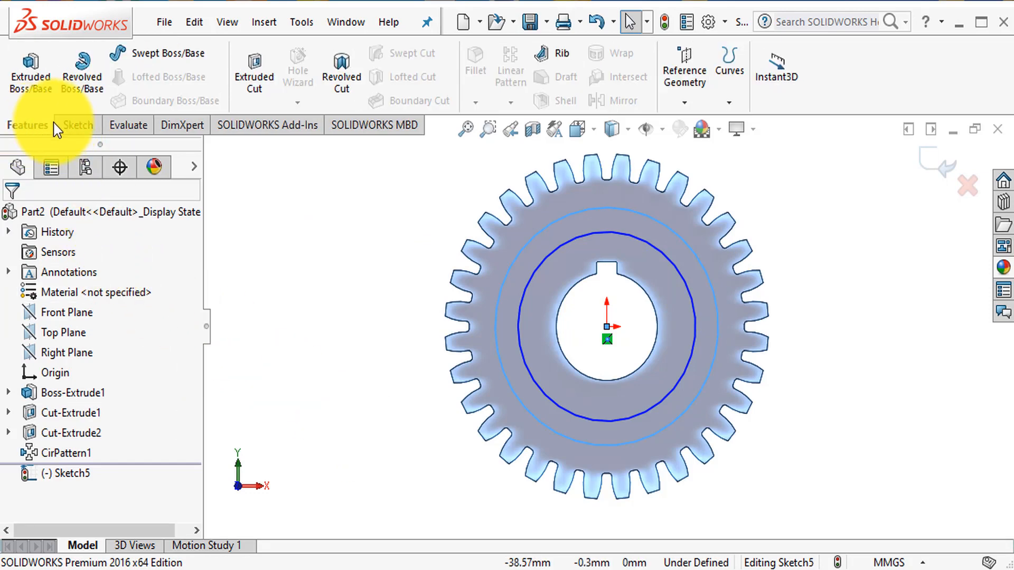
left_click(254, 77)
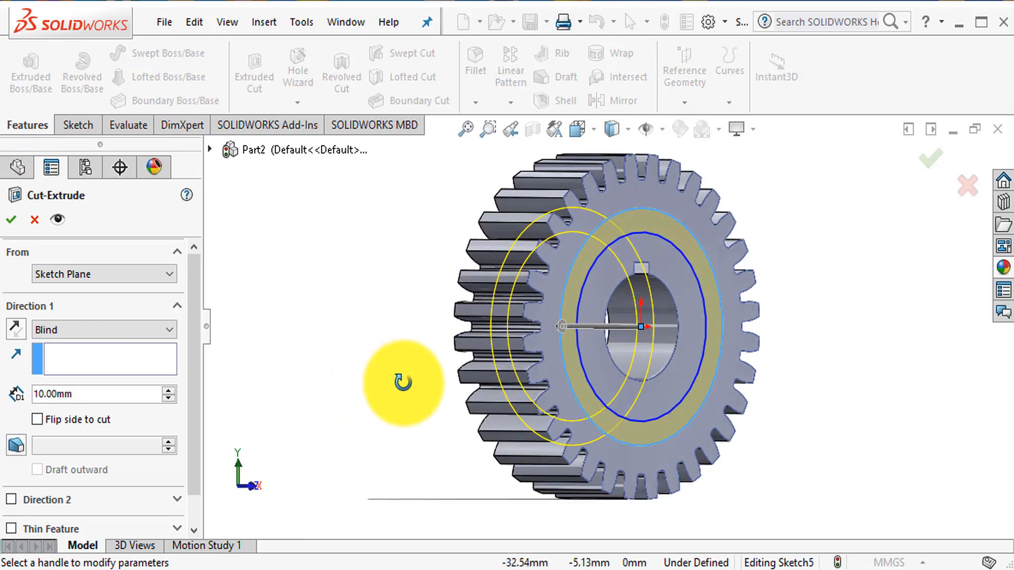
mouse_move(426, 400)
middle_mouse_down()
mouse_move(453, 405)
mouse_move(438, 402)
middle_mouse_up()
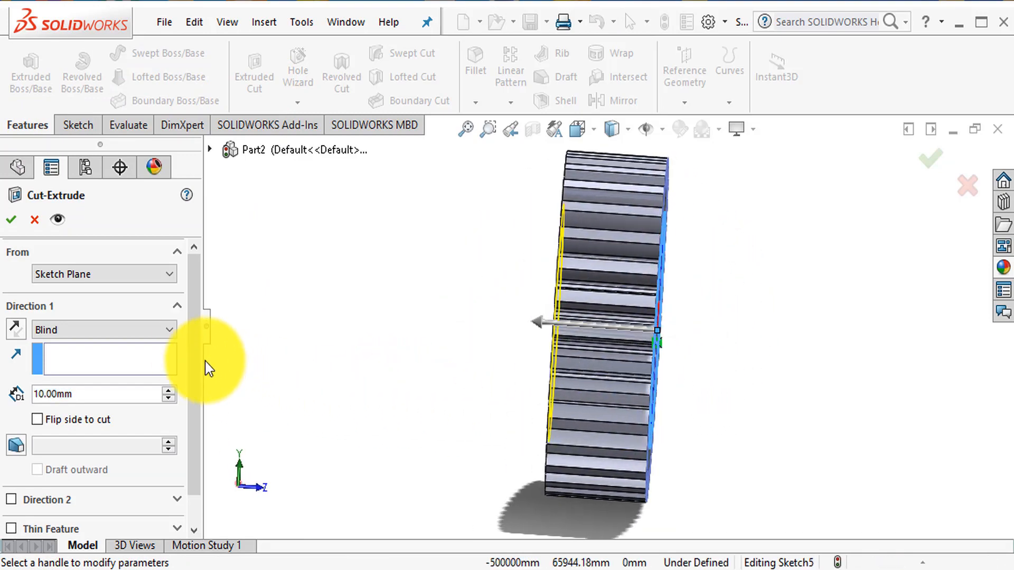
left_click(166, 331)
left_click(166, 332)
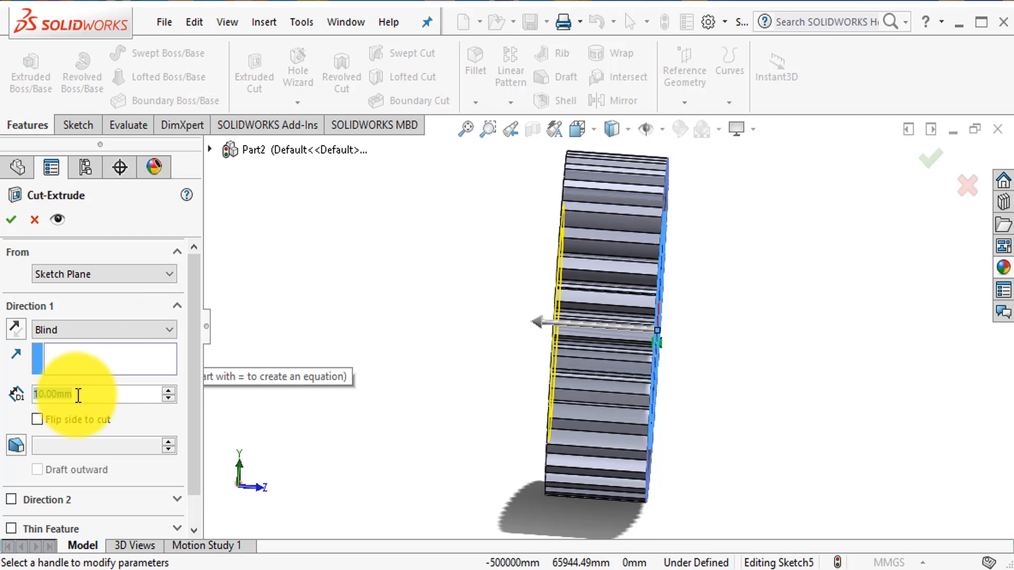
type("3")
key("Return")
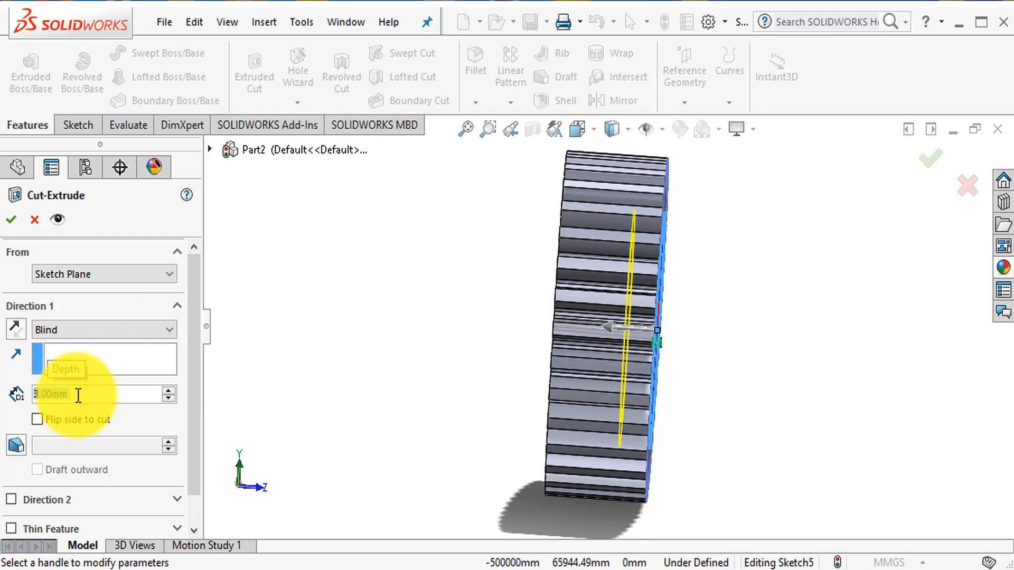
left_click(12, 220)
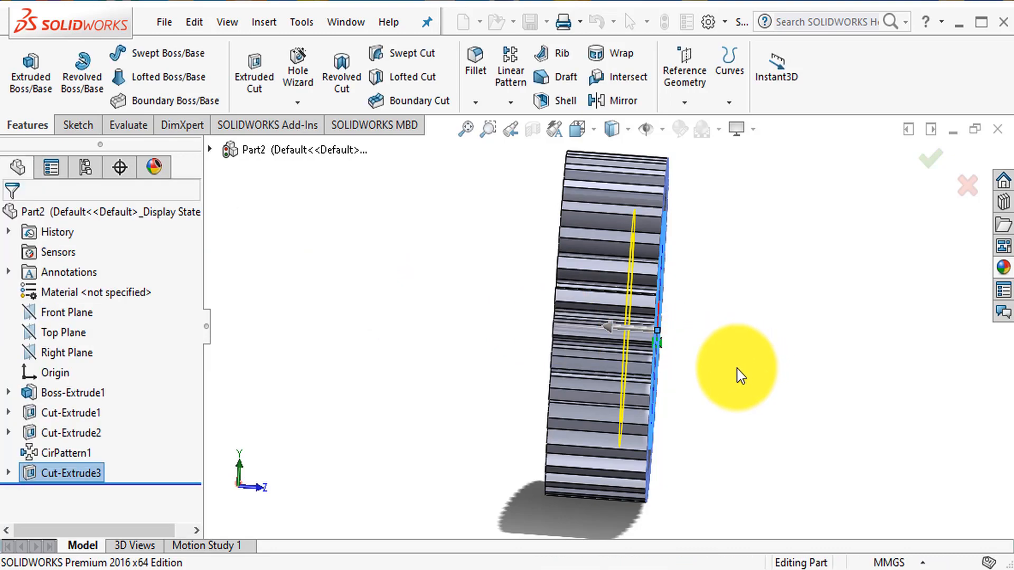
- Mirror the ring-shaped recess cut about the Front Plane onto the gear's opposite face
middle_click_drag(739, 375, 715, 360)
scroll(633, 363, "up", 5)
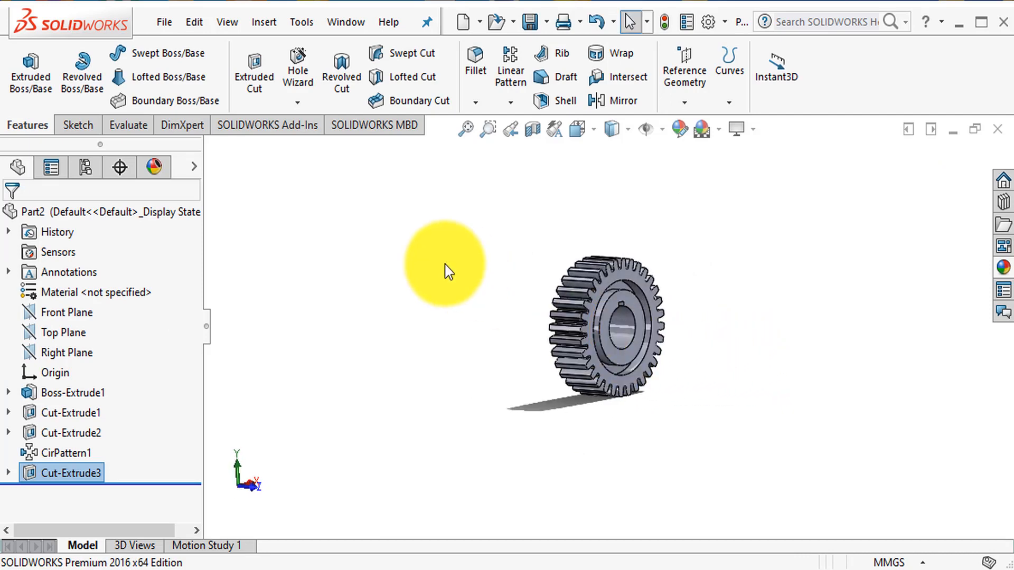
left_click(287, 411)
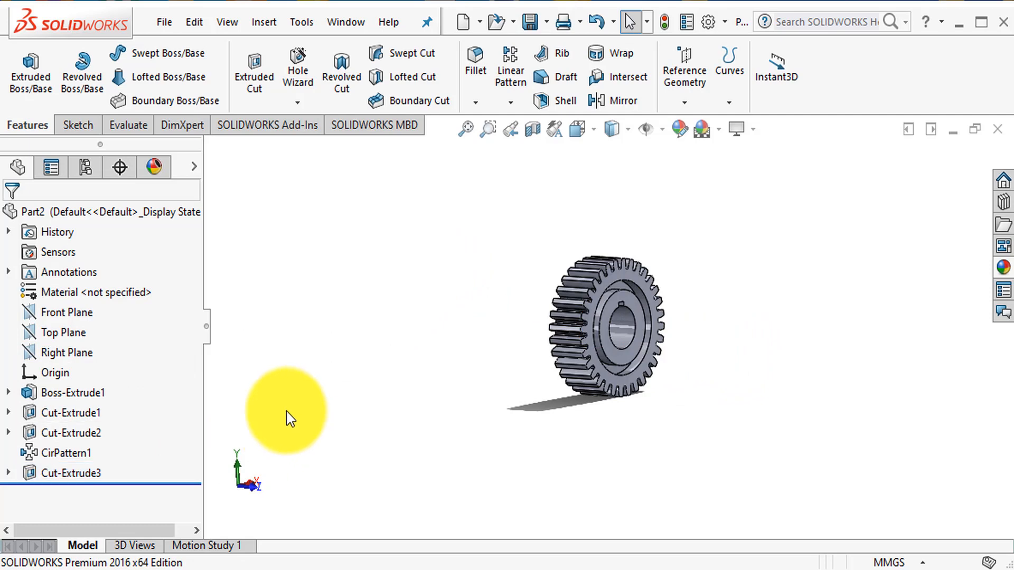
left_click(80, 471)
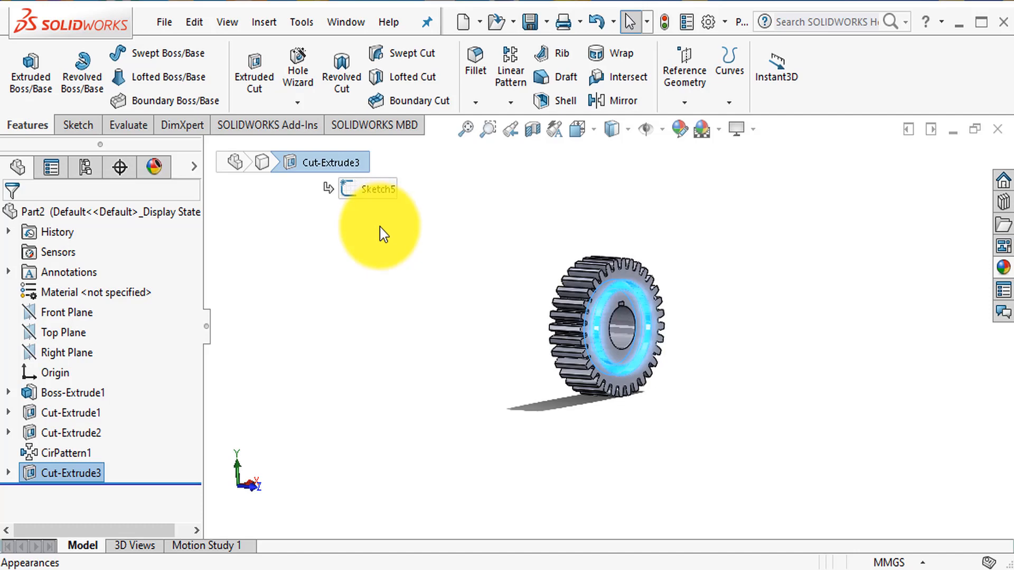
left_click(617, 100)
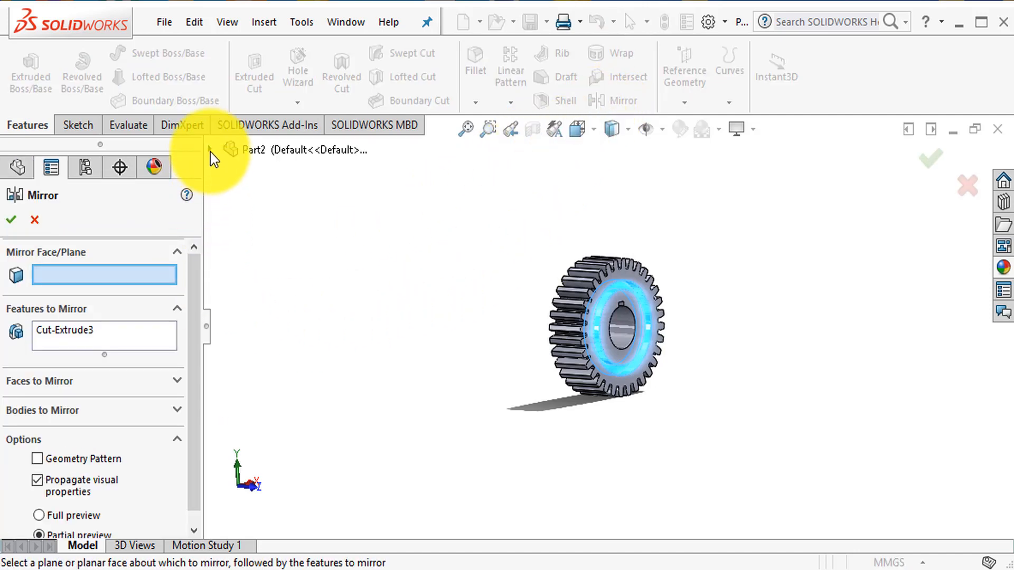
left_click(210, 150)
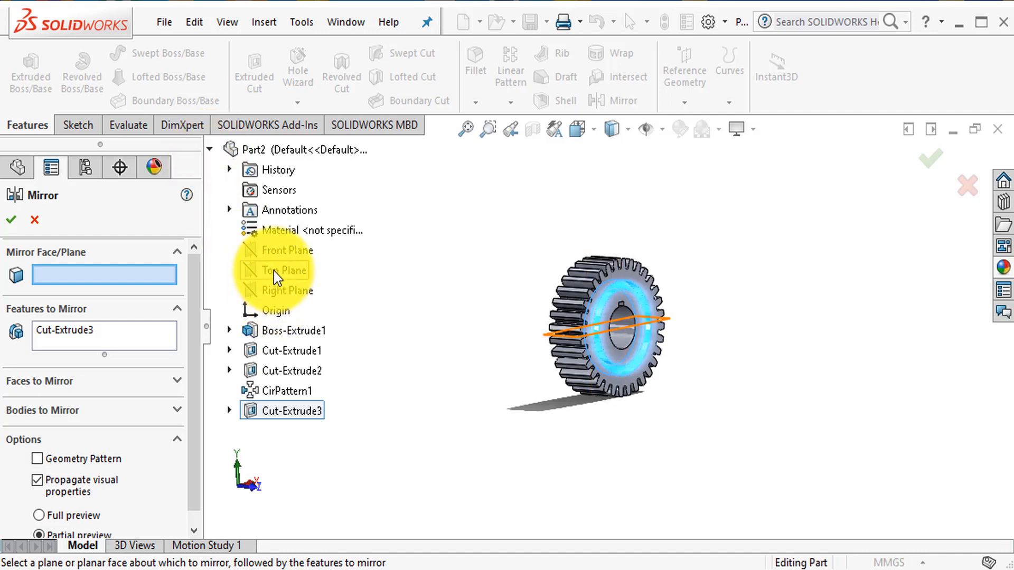
left_click(275, 257)
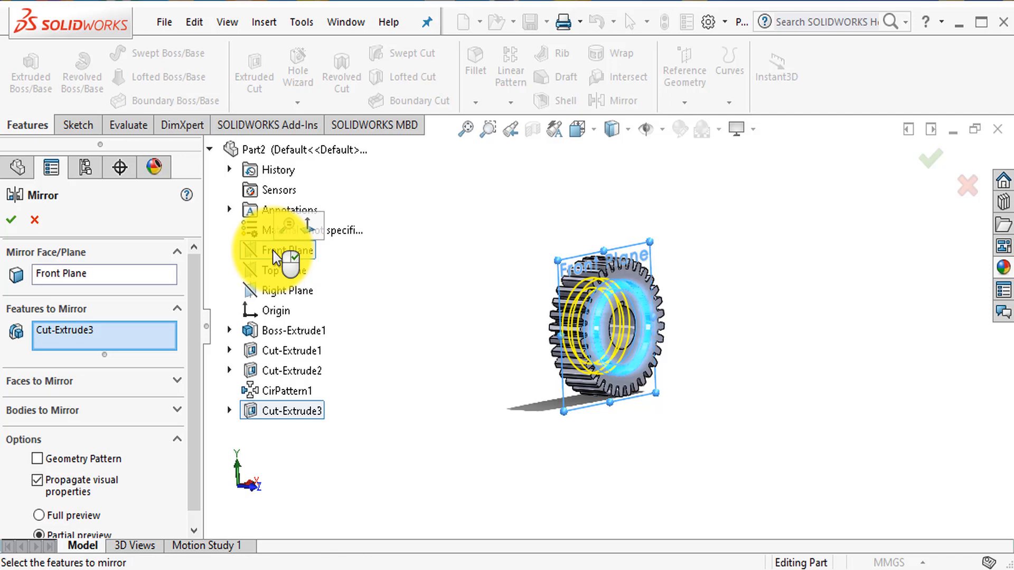
middle_click_drag(381, 317, 437, 312)
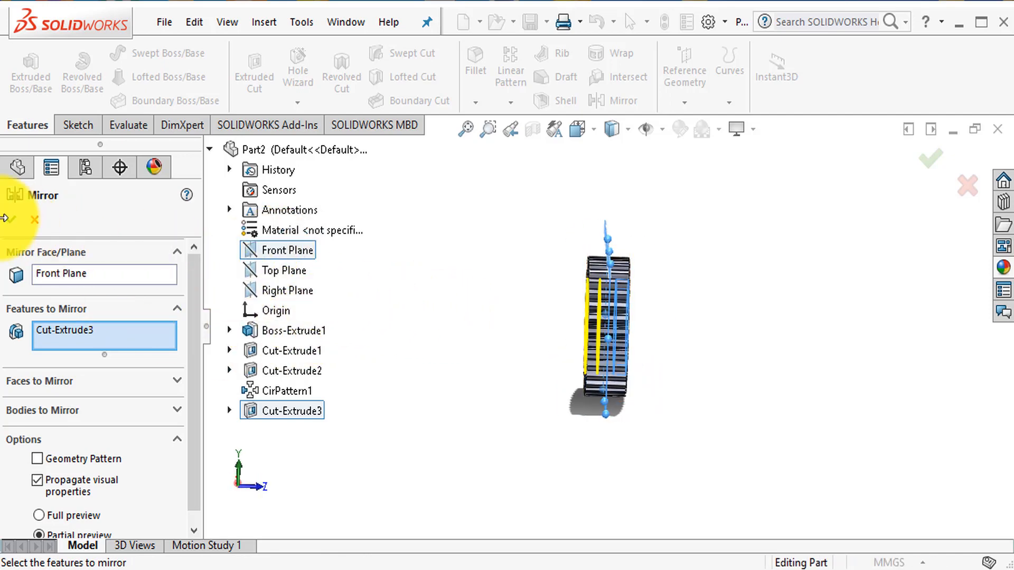
left_click(11, 221)
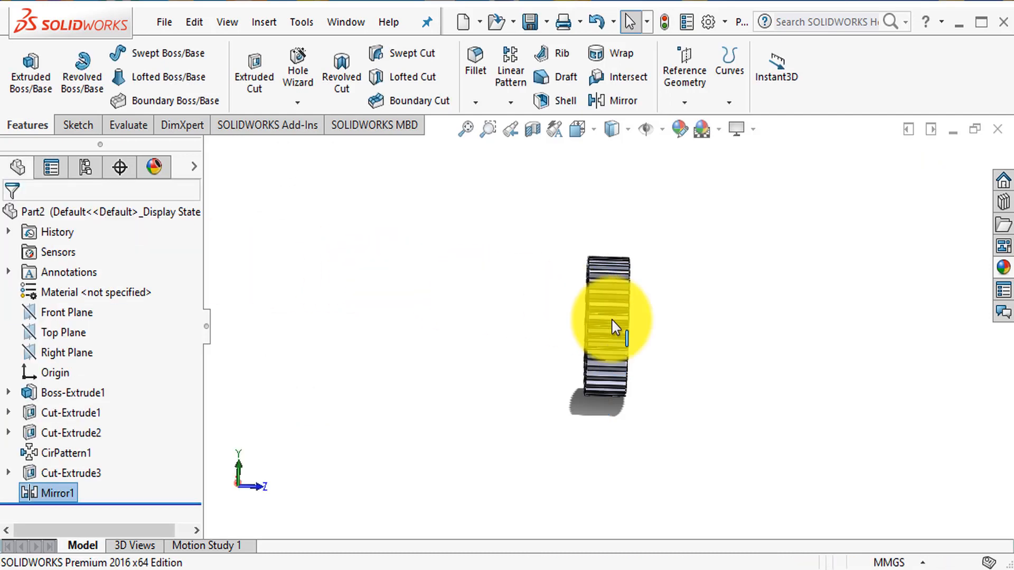
- Apply the polished brass metal appearance to the entire gear body
middle_click_drag(691, 343, 602, 343)
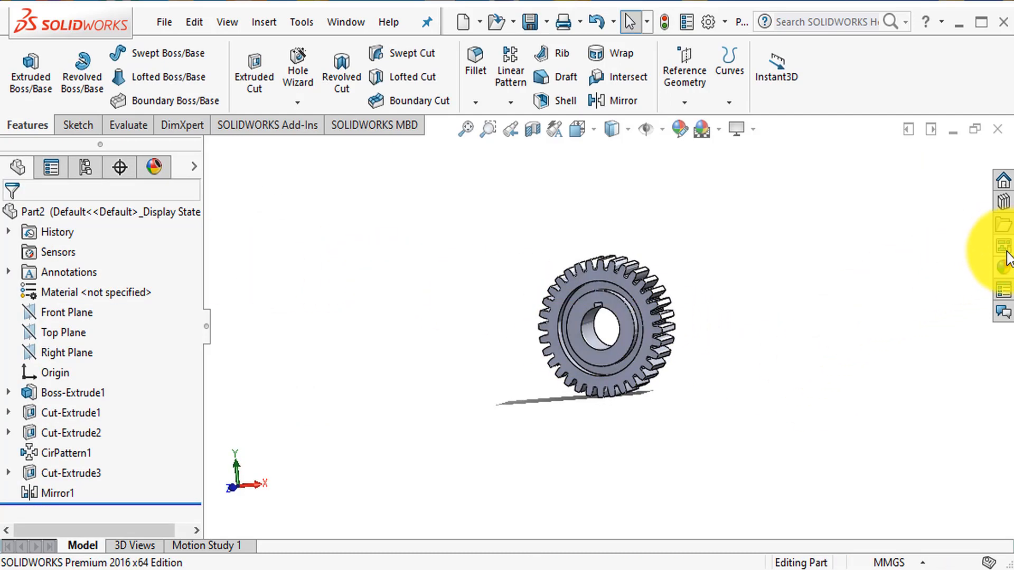
left_click(1003, 270)
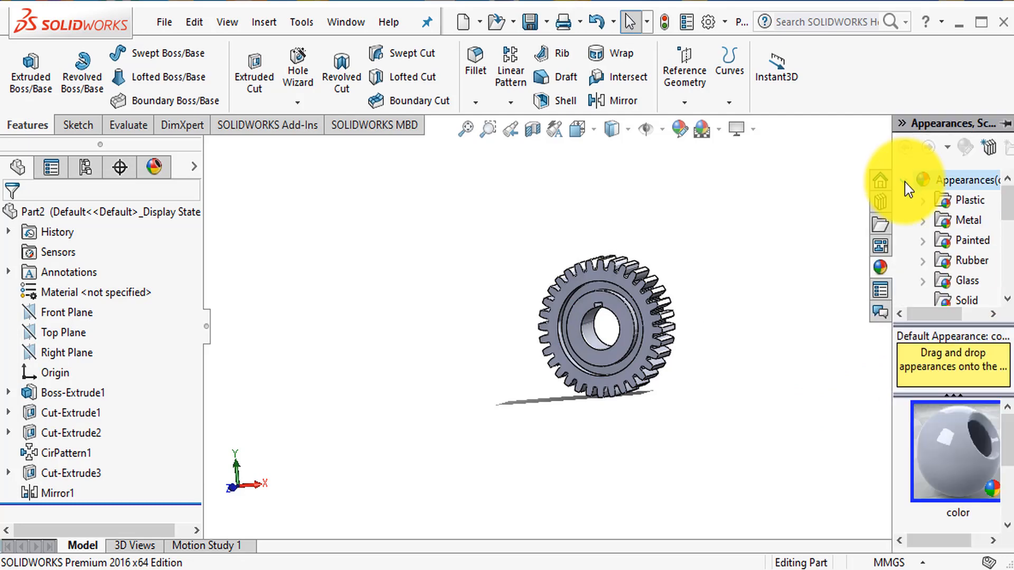
left_click(968, 222)
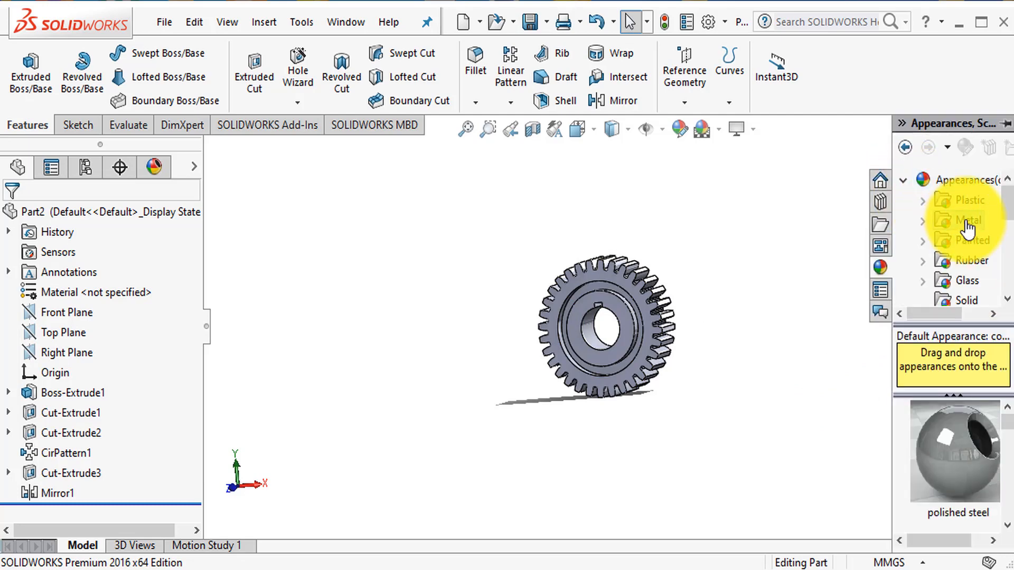
scroll(946, 433, "down", 3)
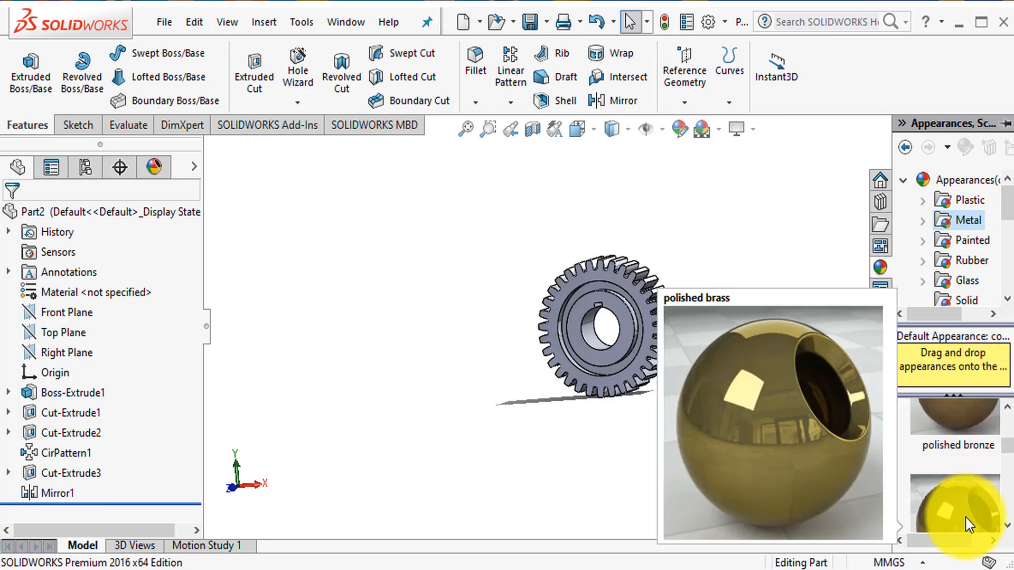
scroll(958, 476, "down", 1)
left_click(968, 524)
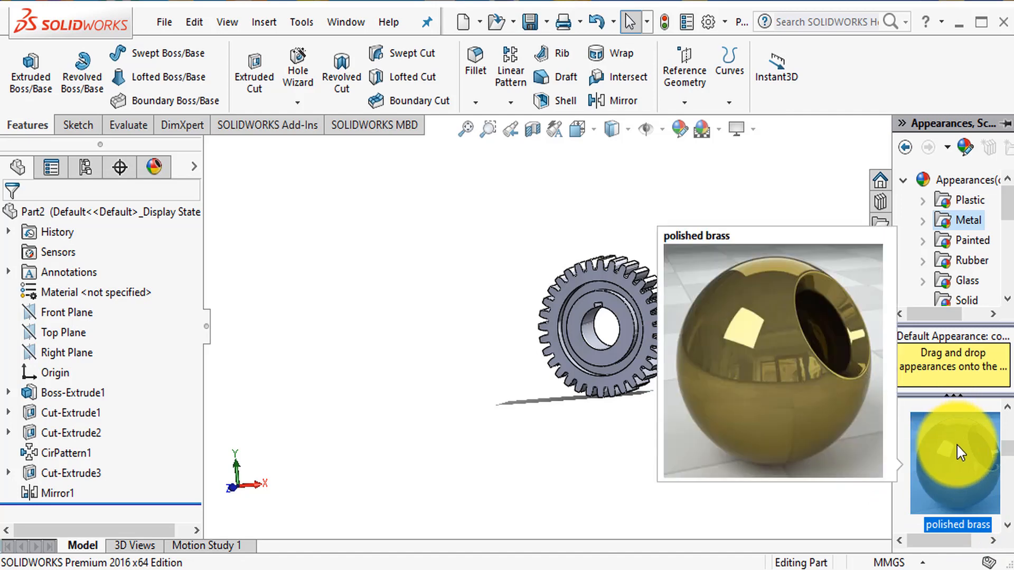
left_click_drag(957, 445, 620, 320)
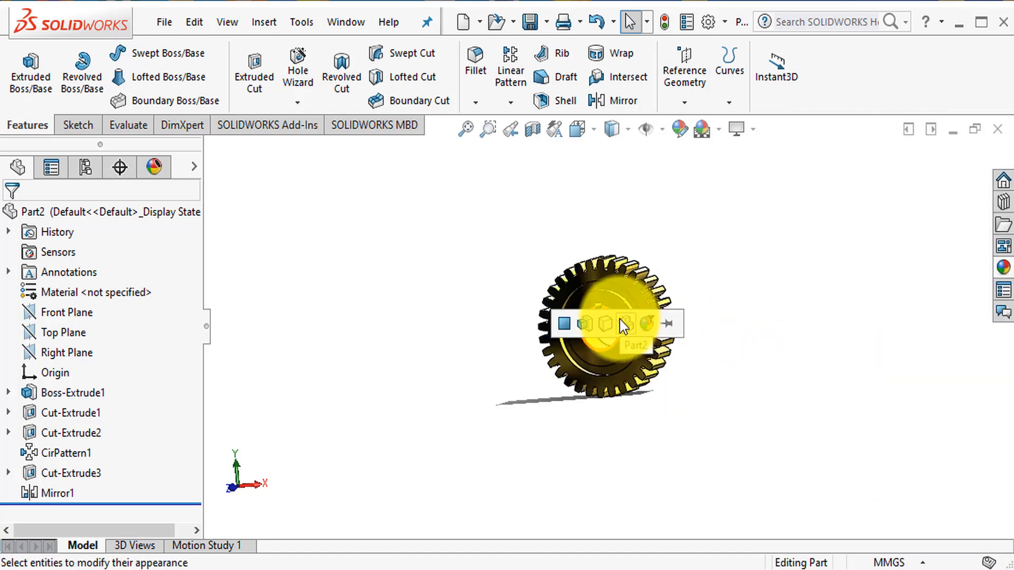
left_click(605, 321)
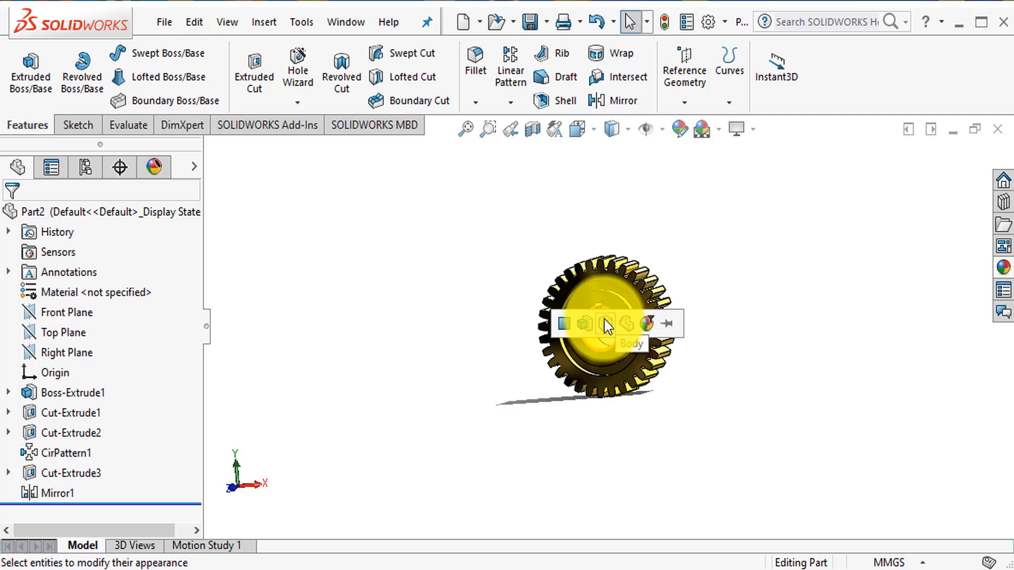